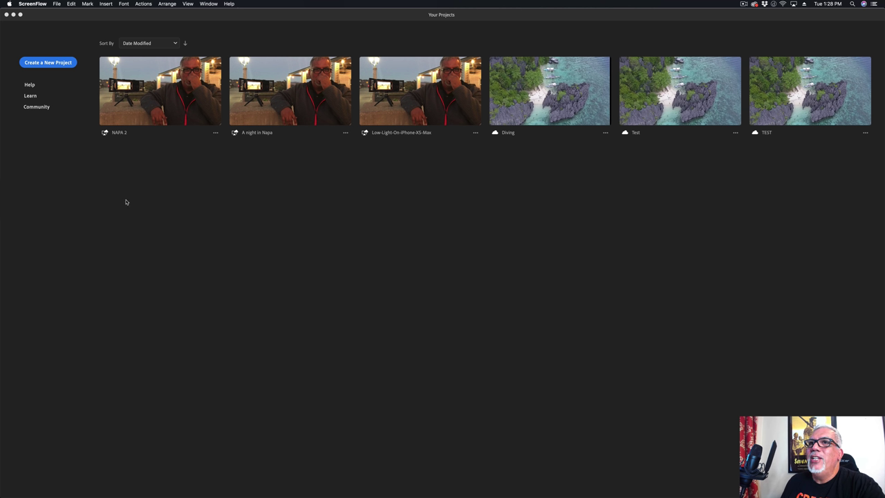
# Step: Bring Premiere Rush to the front and open the 'A night in Napa' project
pyautogui.click(95, 167)
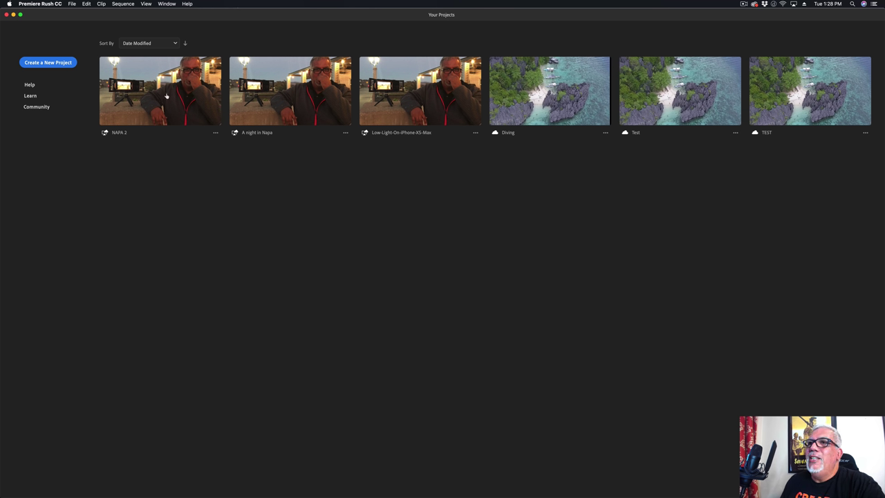
pyautogui.click(280, 98)
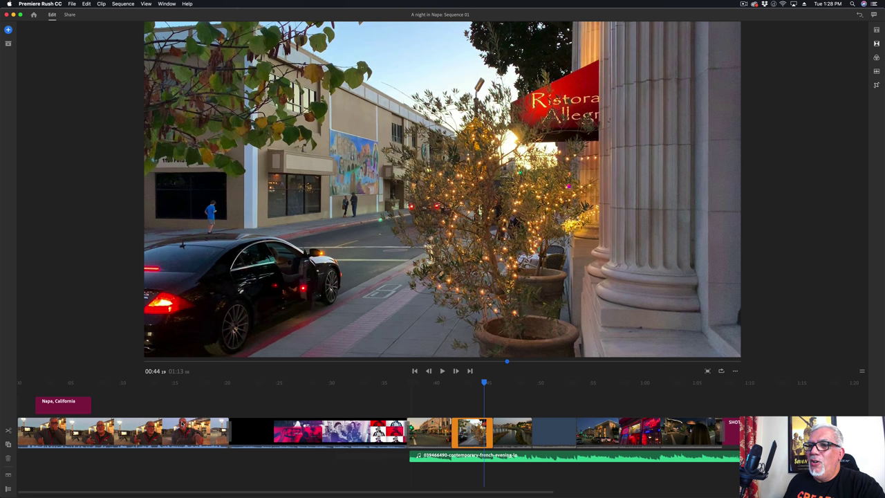
# Step: Preview the 'Napa, California' title and the background music clip on the Napa timeline
pyautogui.click(51, 398)
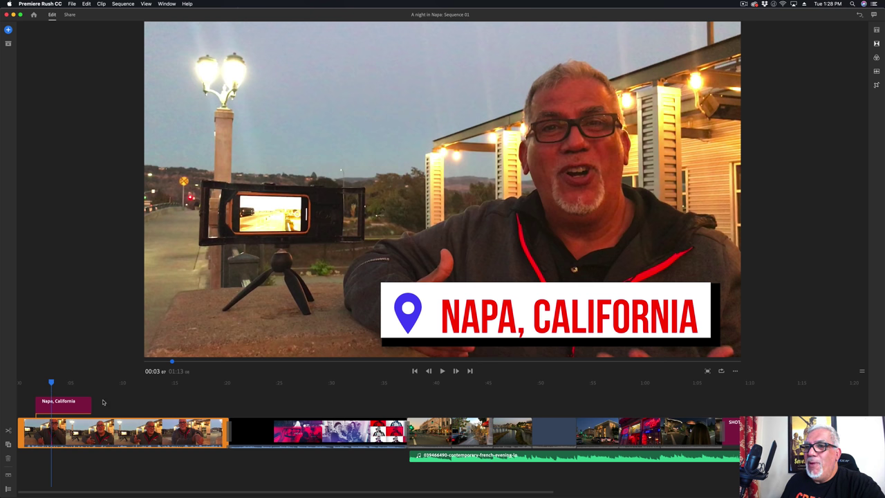
pyautogui.hscroll(5, 235, 429)
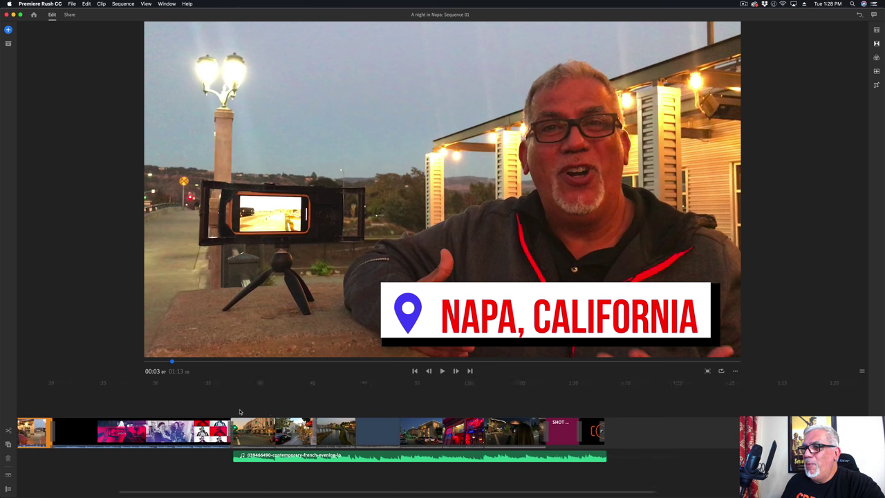
pyautogui.click(253, 457)
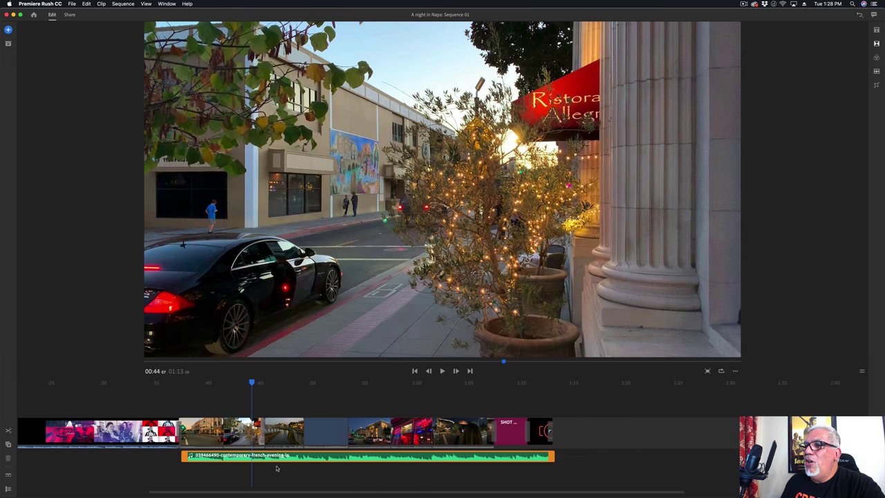
pyautogui.hscroll(-5, 211, 450)
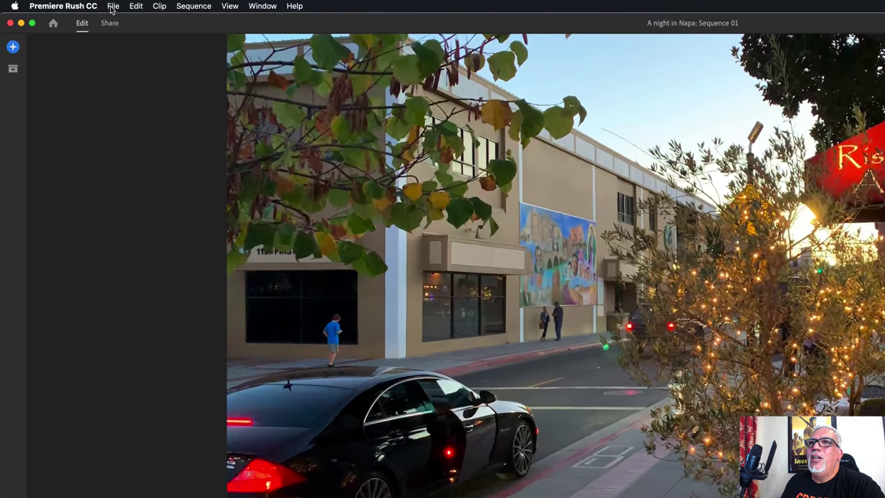
# Step: Start a new project via File > New > Project
pyautogui.click(72, 4)
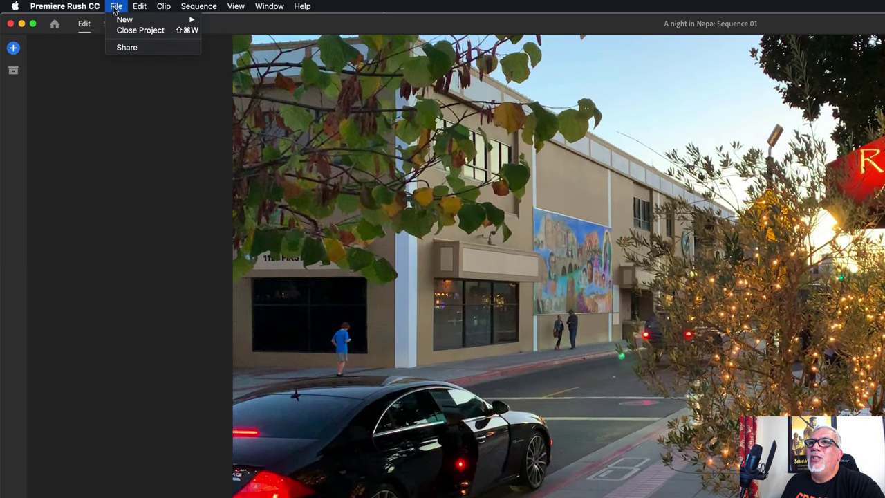
pyautogui.moveTo(78, 12)
pyautogui.click(219, 24)
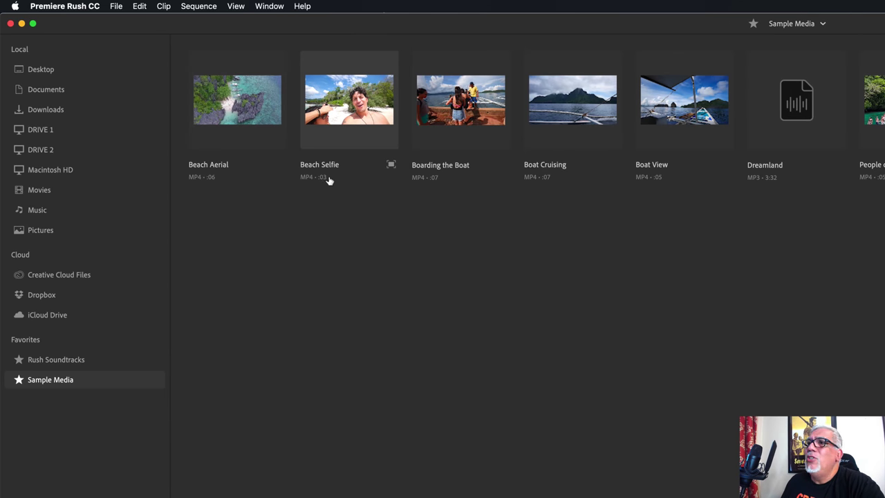
# Step: Browse Desktop, Creative Cloud Files, Dropbox, iCloud Drive and Movies, ending in RAW FOOTAGE
pyautogui.click(28, 73)
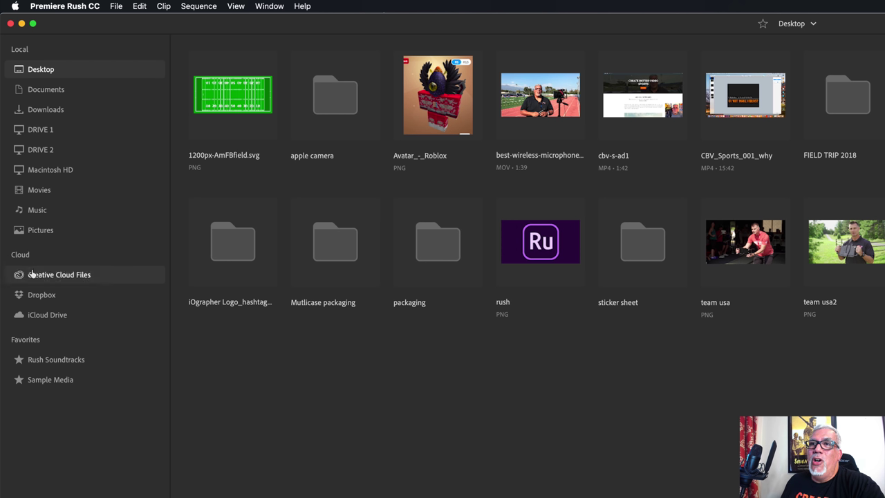
pyautogui.click(99, 275)
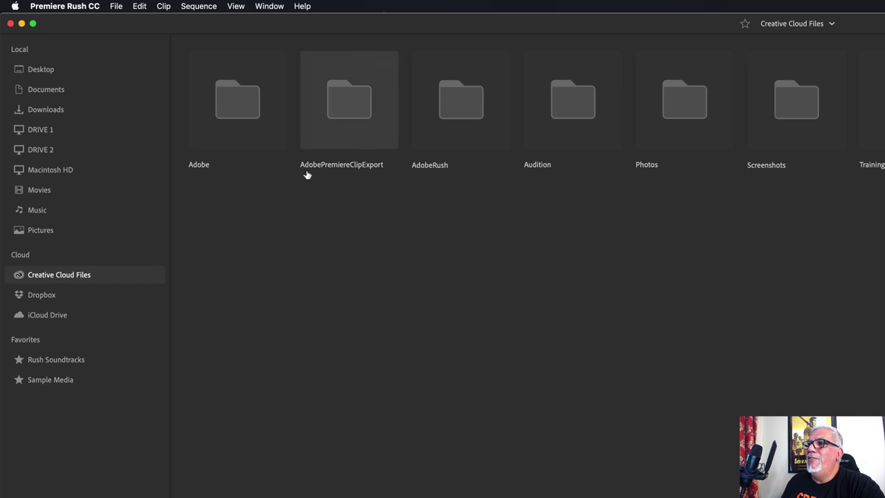
pyautogui.click(61, 295)
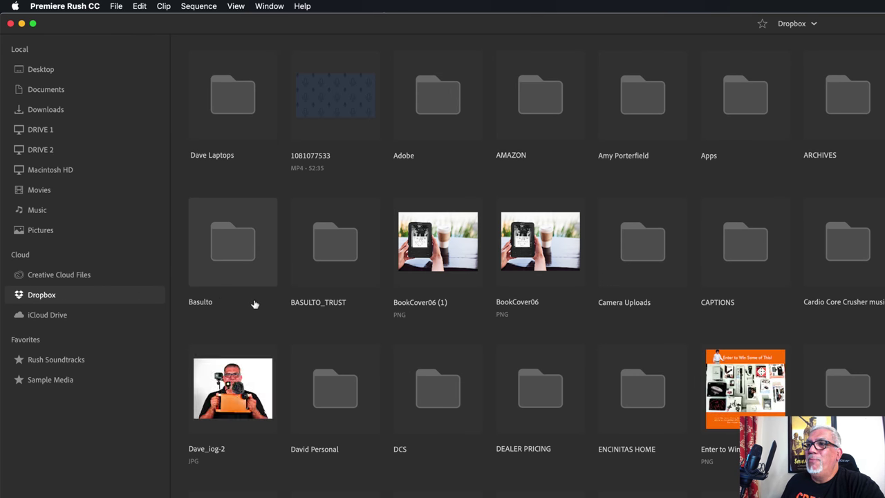
pyautogui.scroll(-10, 253, 303)
pyautogui.scroll(-5, 253, 304)
pyautogui.scroll(10, 253, 305)
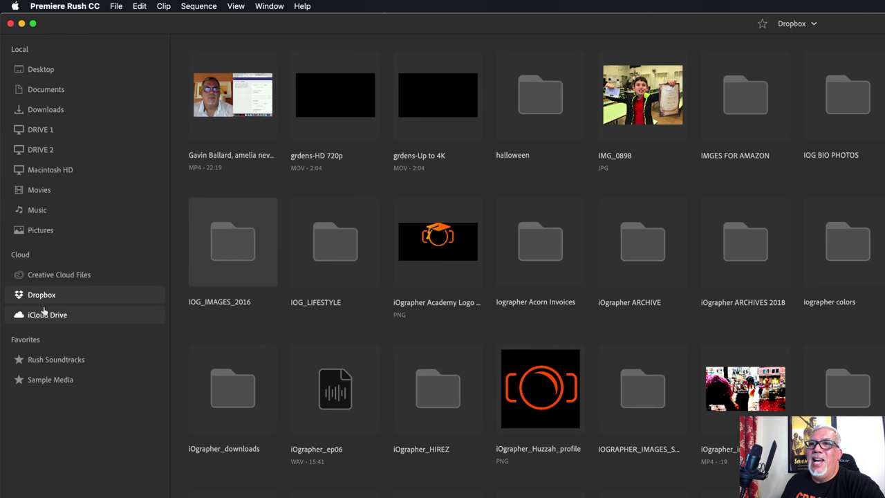
pyautogui.click(76, 318)
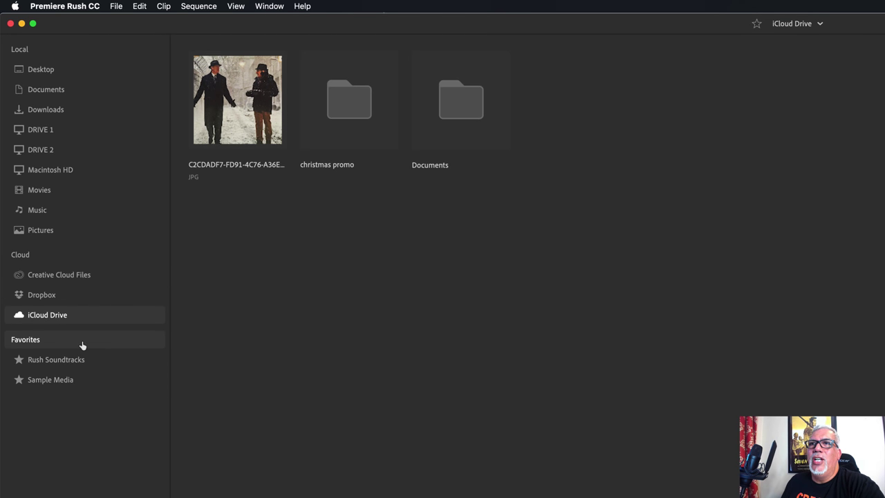
pyautogui.click(33, 194)
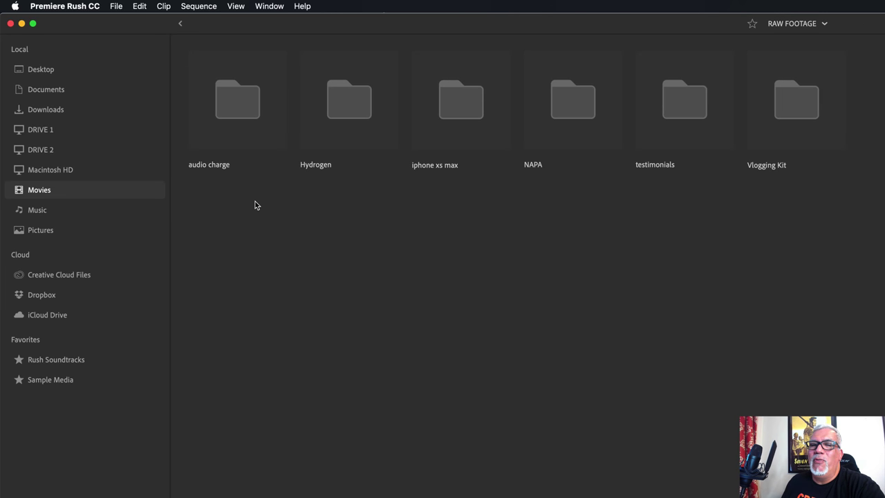
# Step: Show the Sample Media clips after checking Rush Soundtracks, leaving Boarding the Boat unselected
pyautogui.click(58, 384)
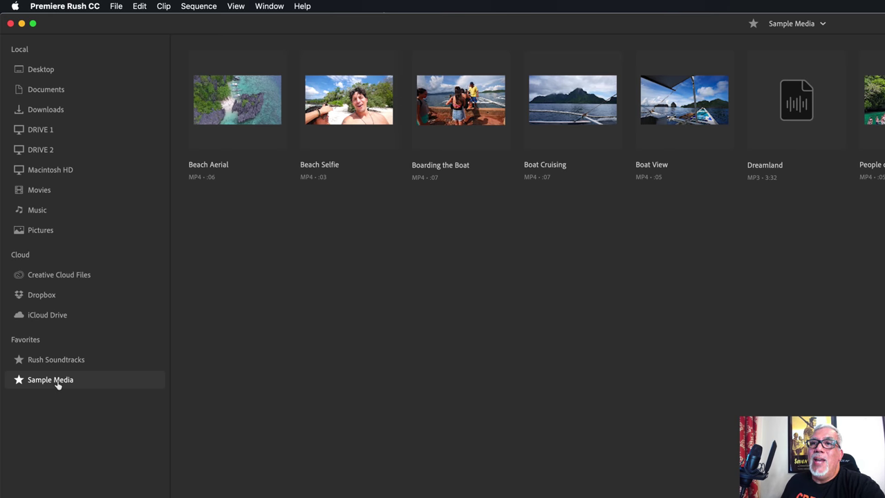
pyautogui.click(31, 361)
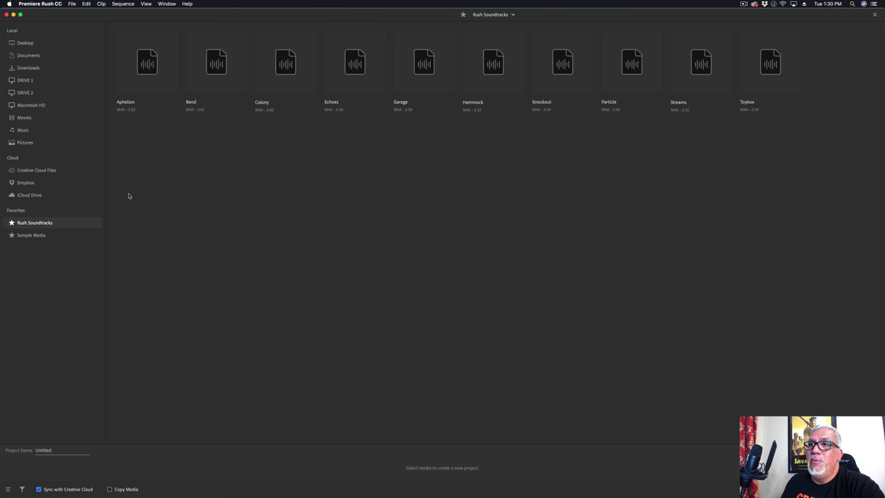
pyautogui.click(30, 239)
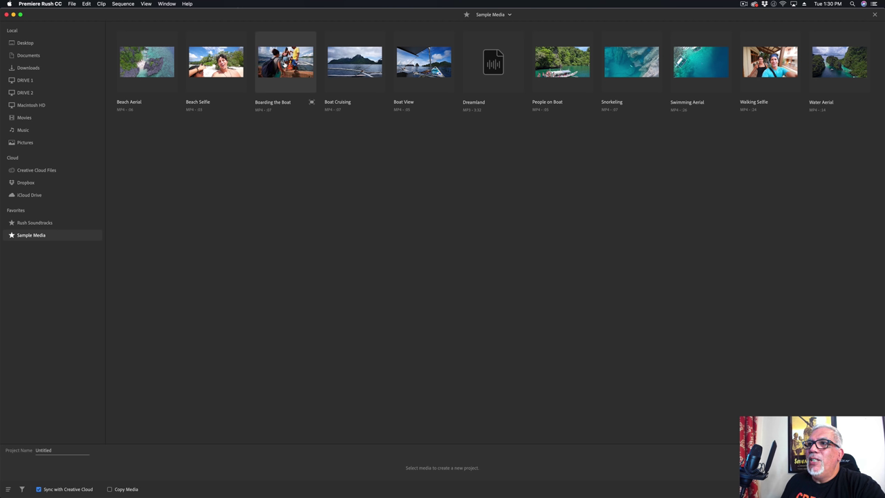
pyautogui.click(283, 80)
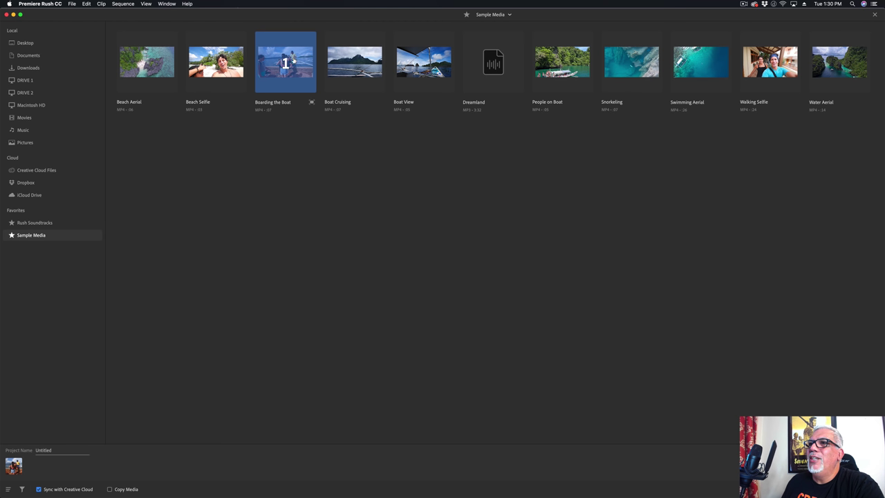
pyautogui.click(287, 64)
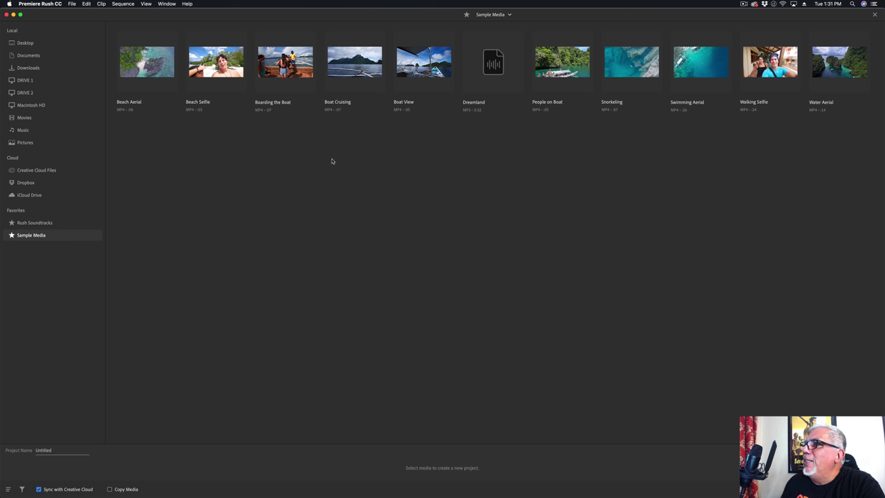
# Step: Add Water Aerial, Walking Selfie, Beach Aerial and Boarding the Boat as clips one to four
pyautogui.moveTo(816, 65)
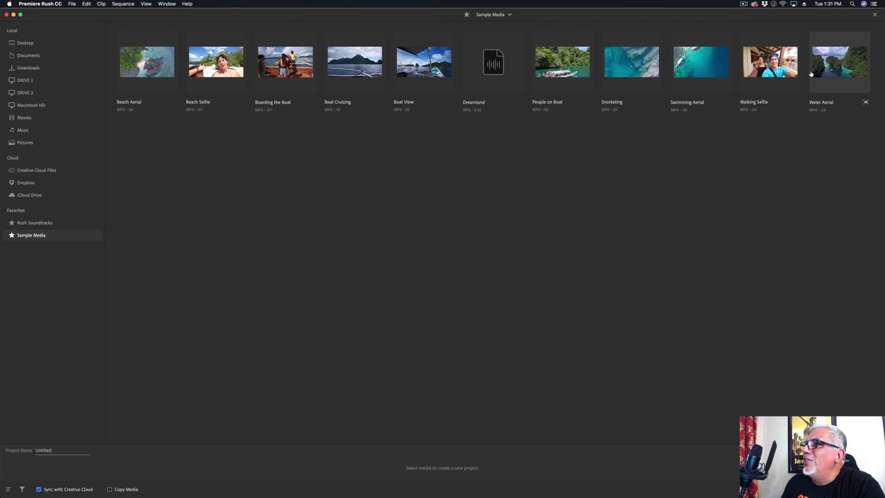
pyautogui.click(845, 71)
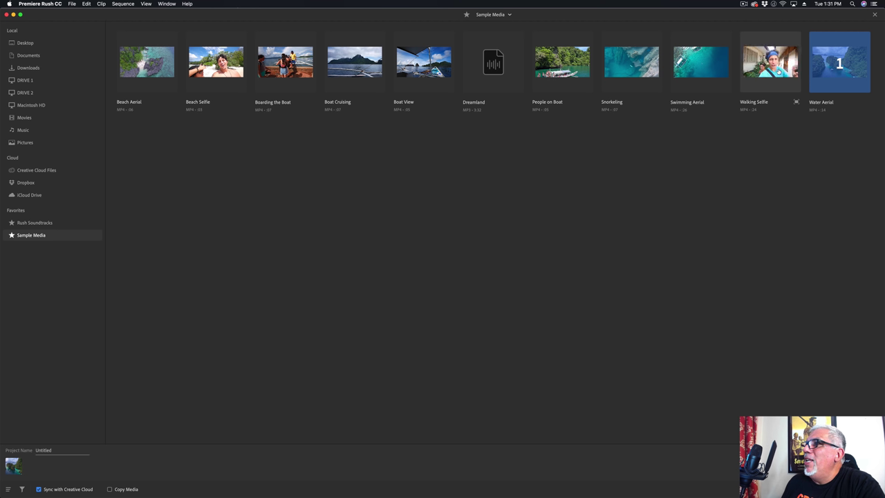
pyautogui.click(774, 69)
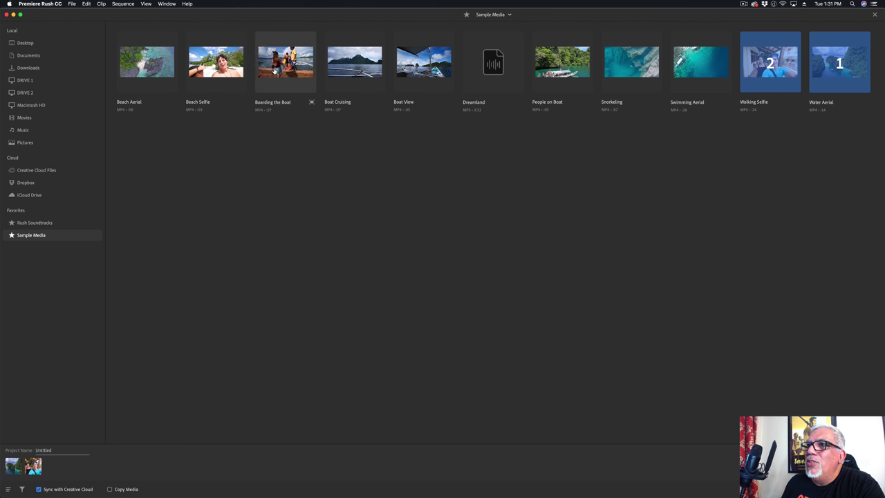
pyautogui.click(286, 63)
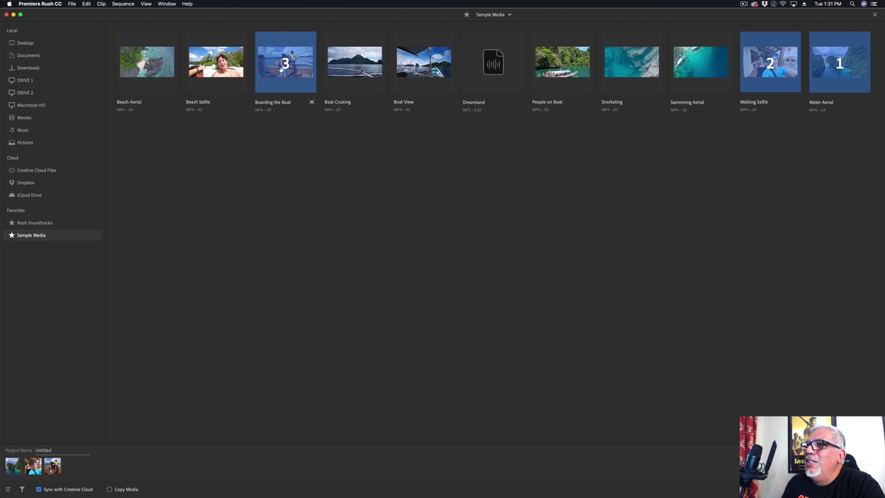
pyautogui.click(281, 68)
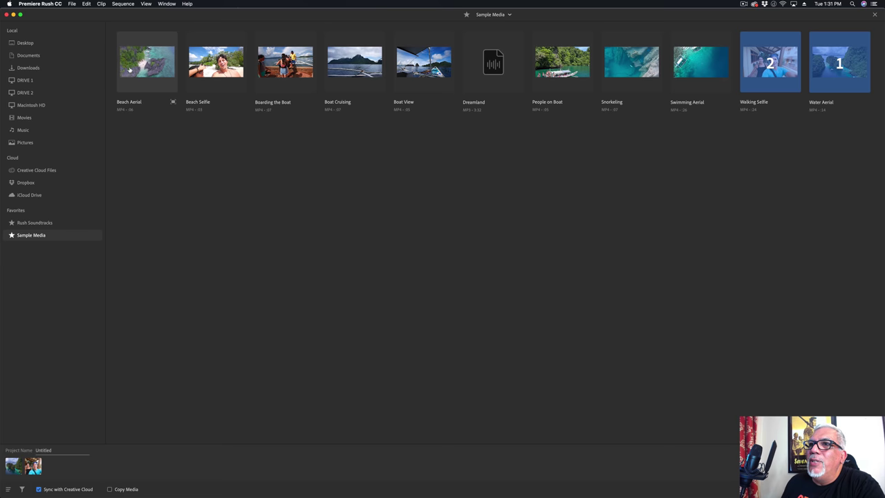
pyautogui.click(152, 67)
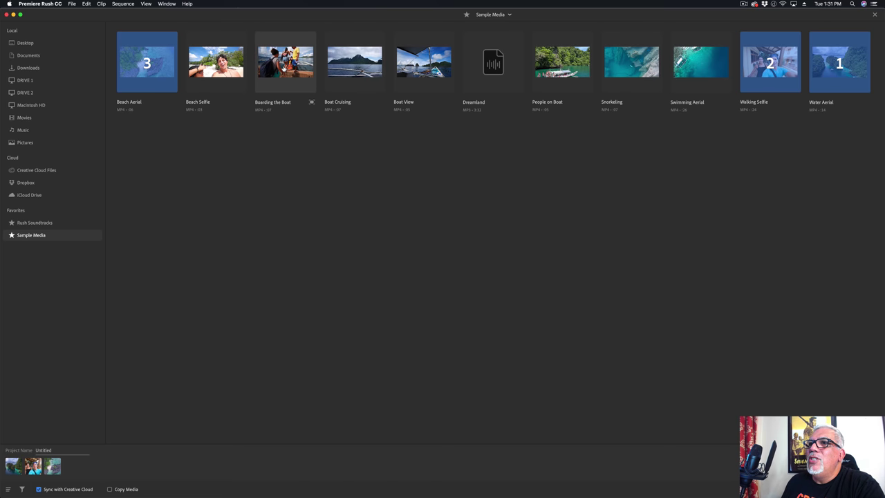
pyautogui.click(283, 67)
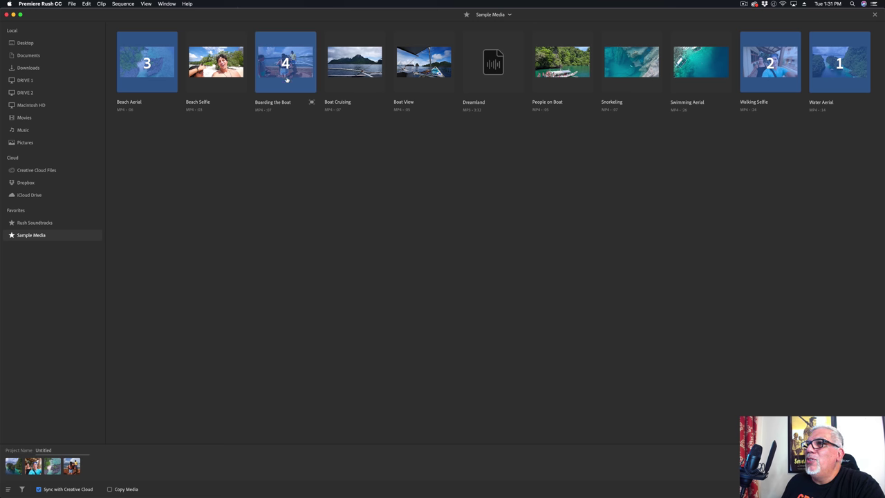
# Step: Add Boat Cruising and Boat View, drop People on Boat, then add Snorkeling, Swimming Aerial, Beach Selfie
pyautogui.click(358, 70)
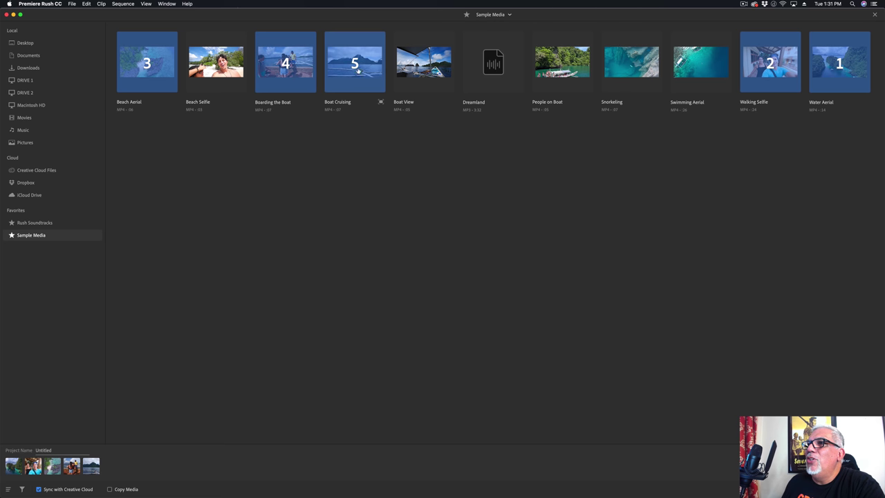
pyautogui.click(425, 69)
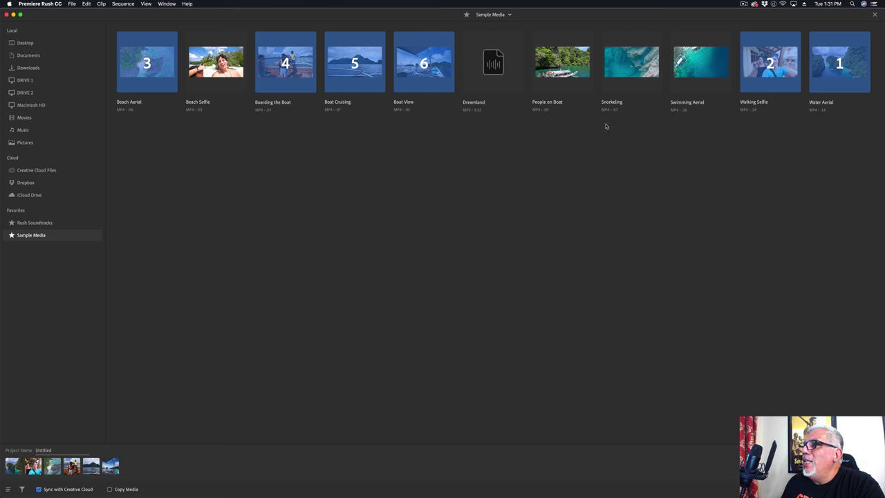
pyautogui.click(576, 69)
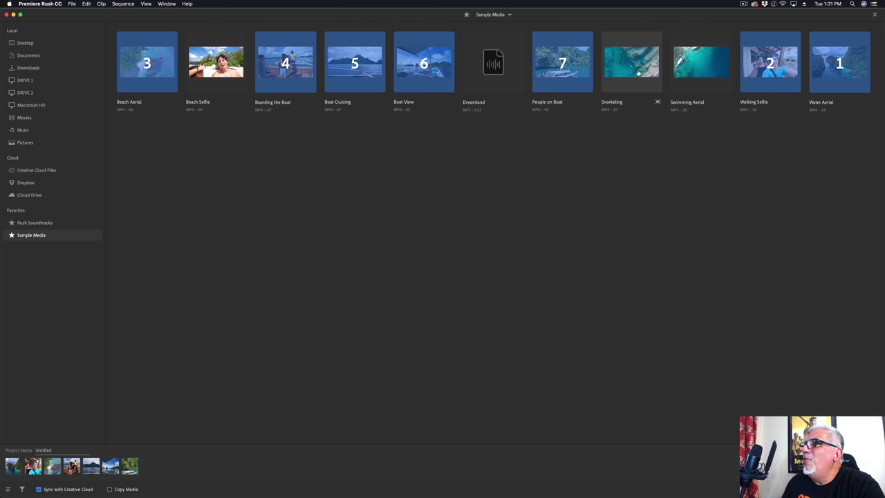
pyautogui.click(562, 68)
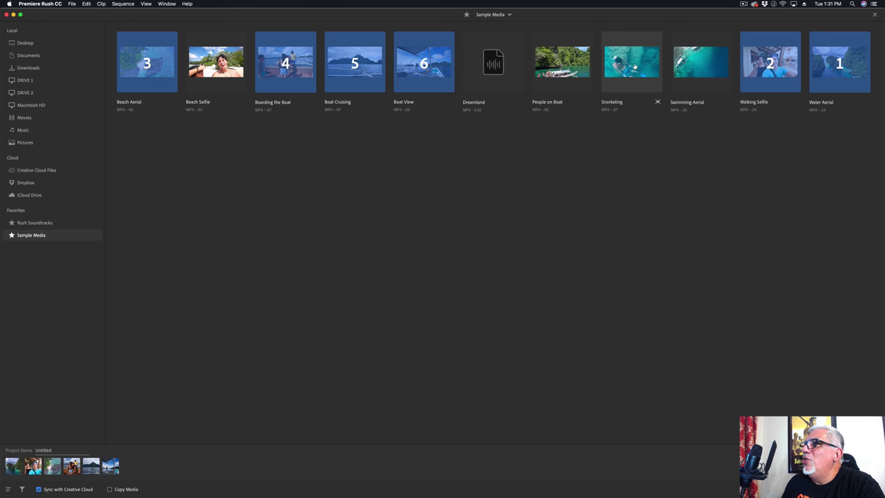
pyautogui.click(634, 67)
pyautogui.click(702, 66)
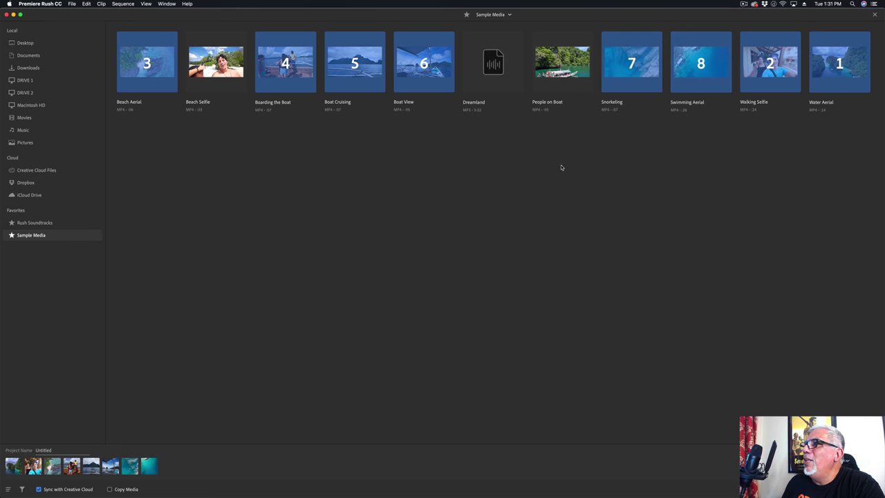
pyautogui.click(216, 65)
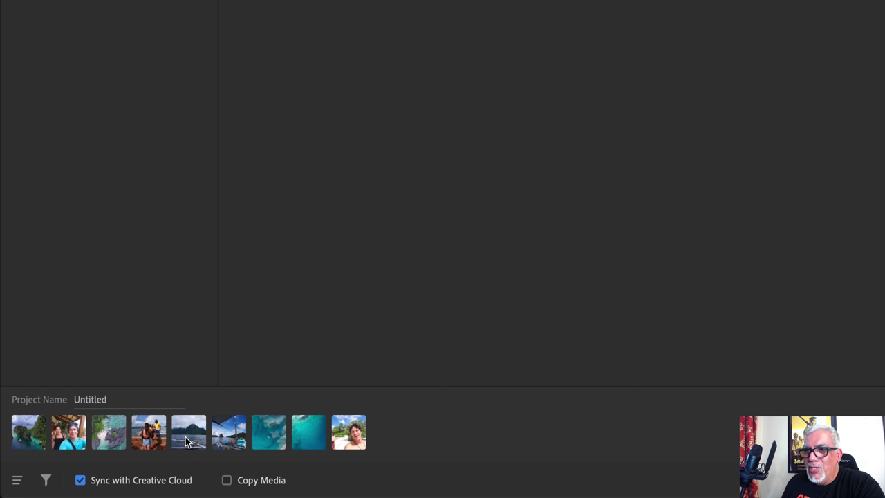
# Step: Replace the Untitled project name with 'Beach Time'
pyautogui.click(109, 400)
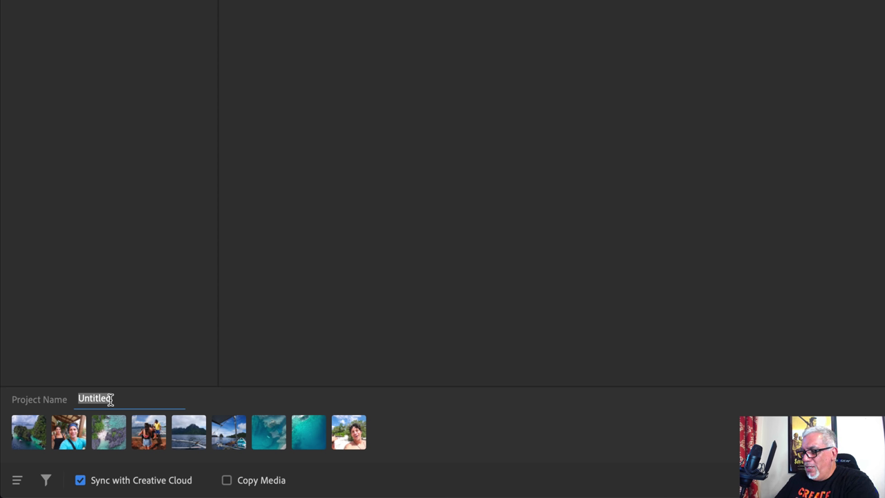
pyautogui.write('Beach ')
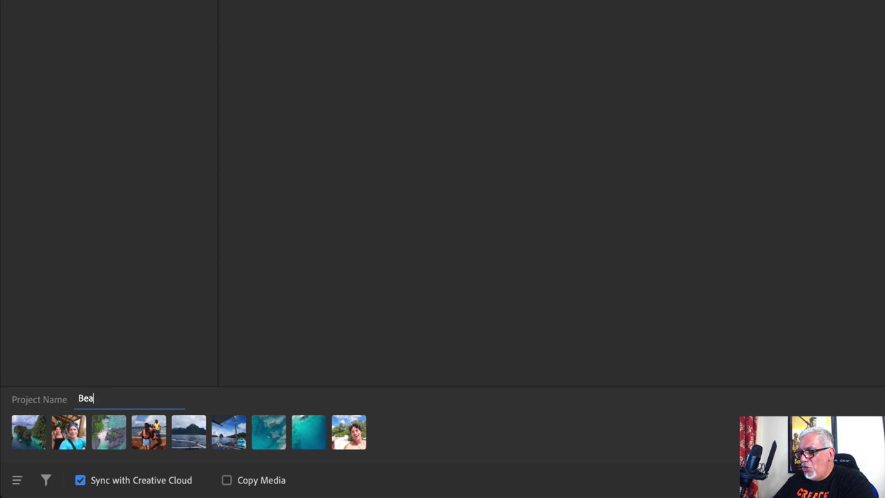
pyautogui.write('Time')
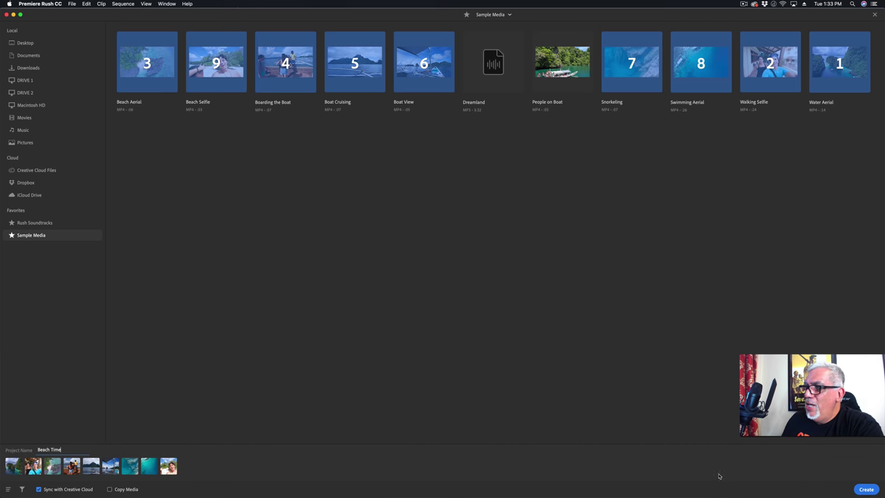
# Step: Create the Beach Time project, placing the nine chosen clips on Sequence 01
pyautogui.click(870, 490)
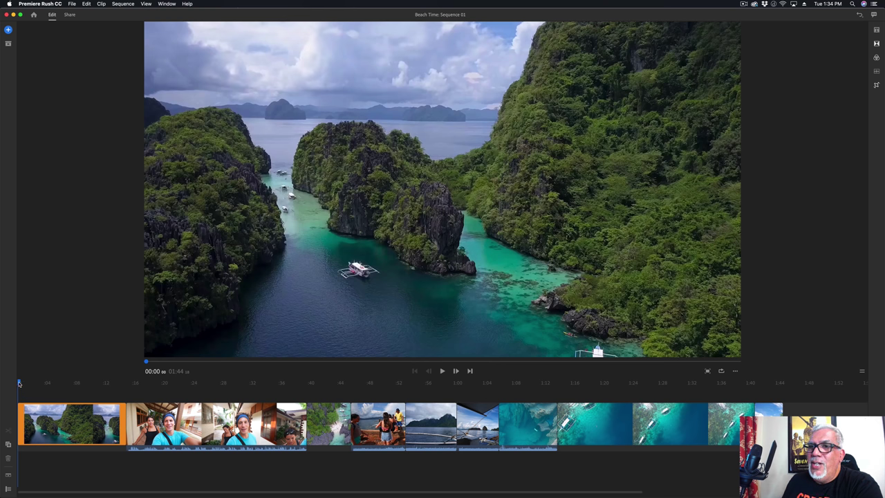
pyautogui.moveTo(20, 384); pyautogui.dragTo(154, 384)
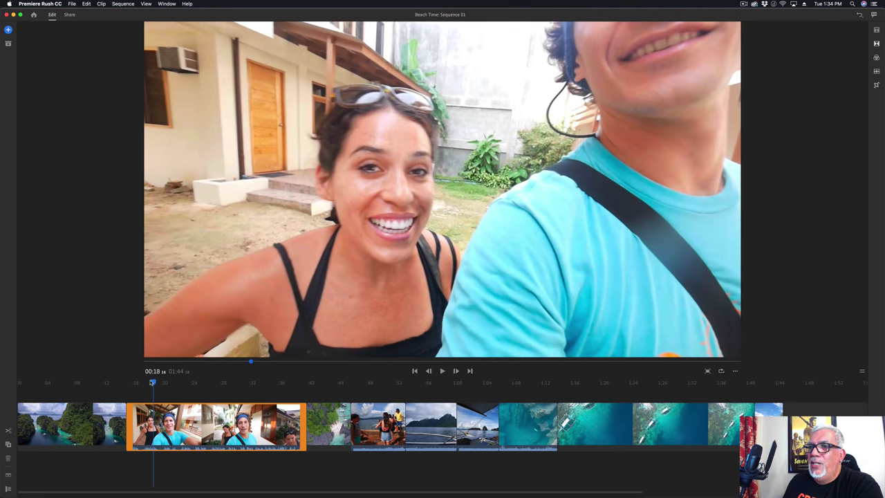
pyautogui.moveTo(155, 386); pyautogui.dragTo(37, 386)
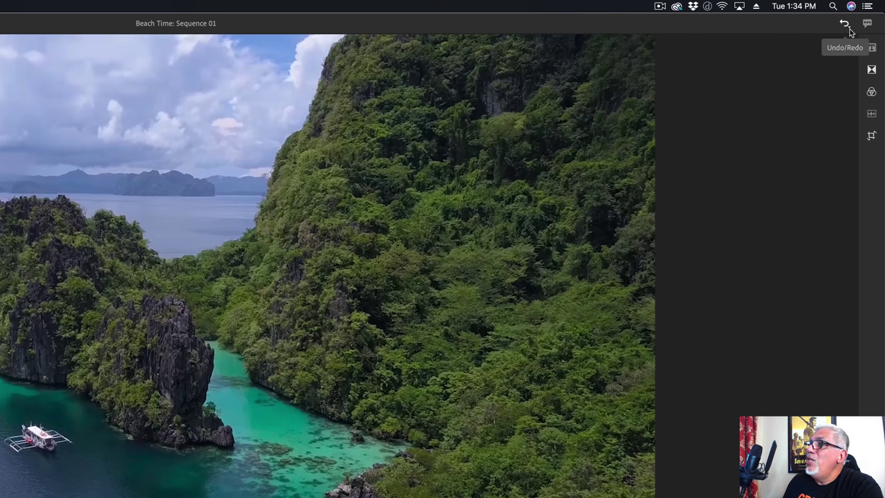
pyautogui.moveTo(873, 51)
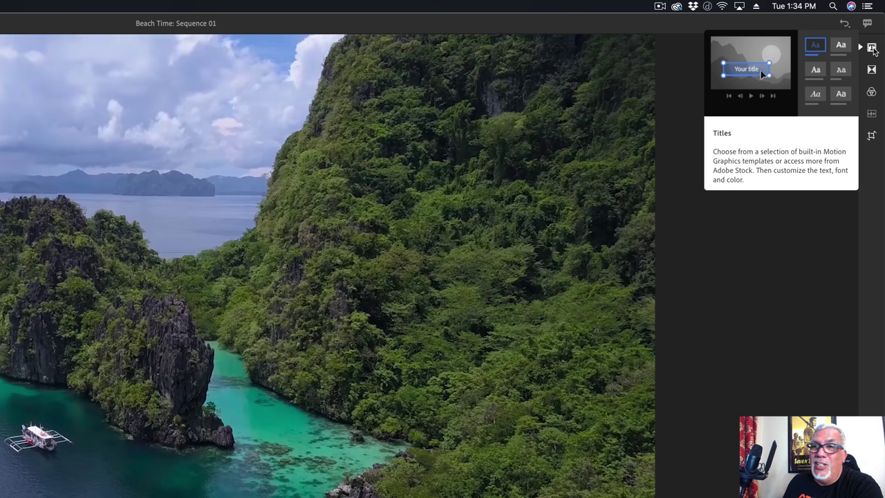
pyautogui.moveTo(873, 73)
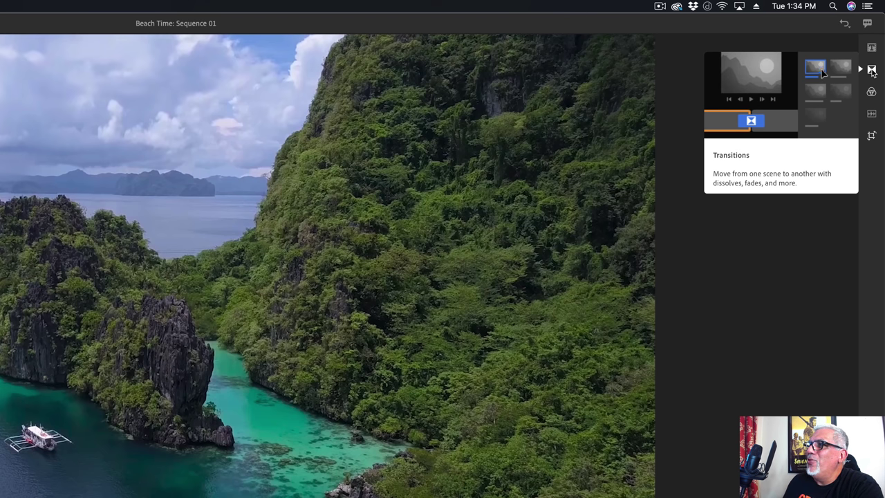
pyautogui.moveTo(874, 92)
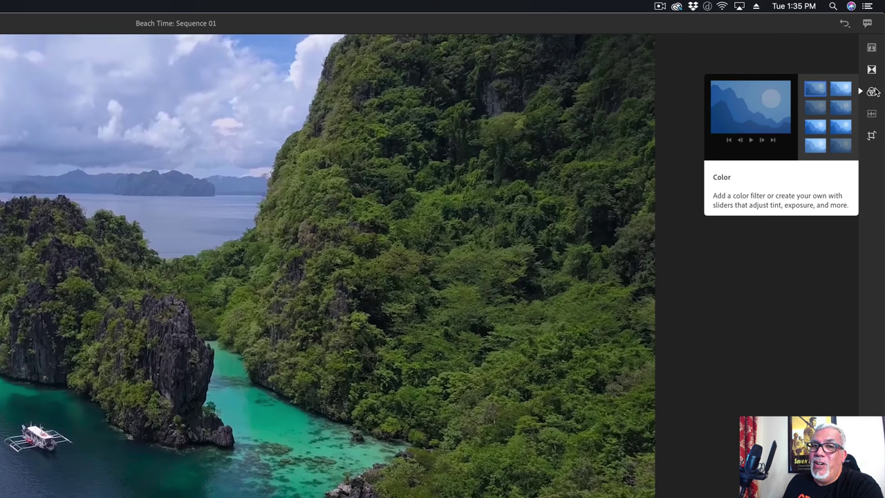
pyautogui.moveTo(872, 115)
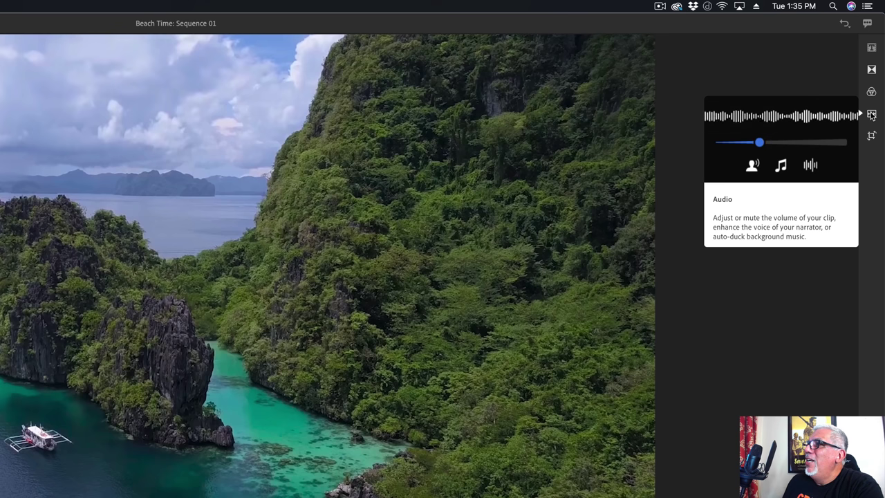
pyautogui.moveTo(872, 136)
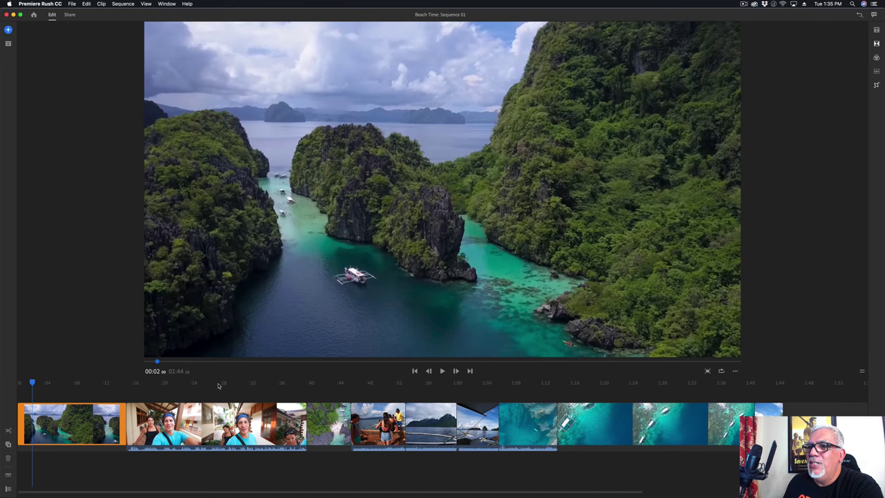
# Step: Open the Audio panel for the Walking Selfie clip around 00:27
pyautogui.click(219, 384)
pyautogui.moveTo(219, 383); pyautogui.dragTo(224, 382)
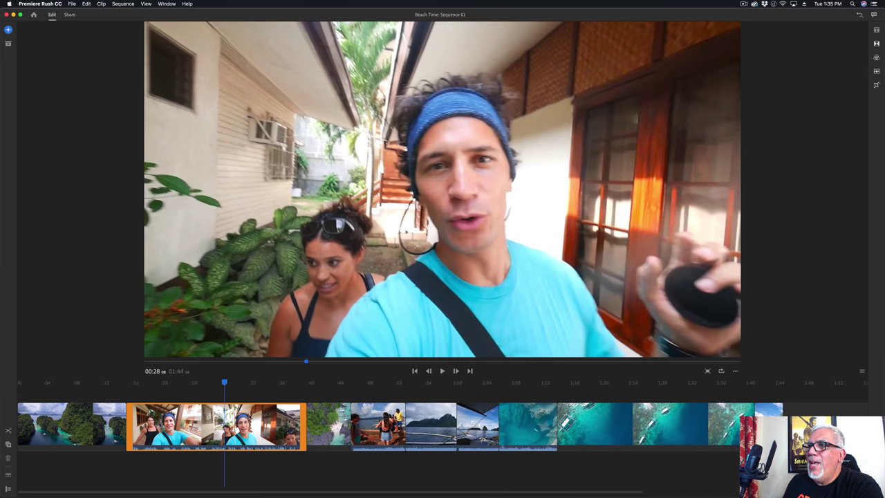
pyautogui.click(877, 72)
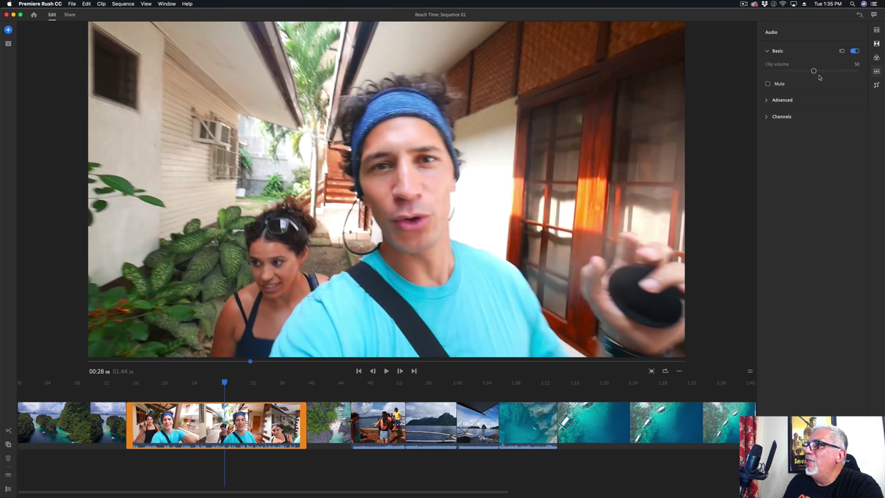
# Step: Expand Advanced audio and open the Change type dropdown for the Snorkeling clip at 01:09
pyautogui.click(767, 102)
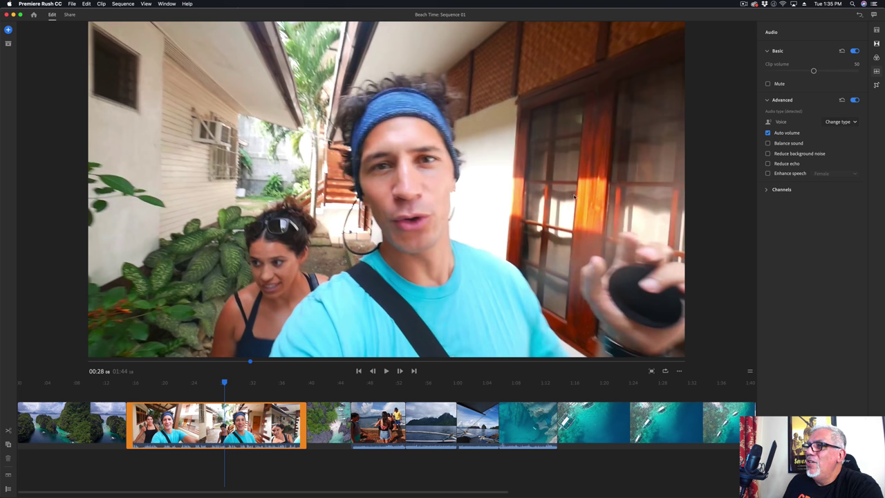
pyautogui.click(527, 388)
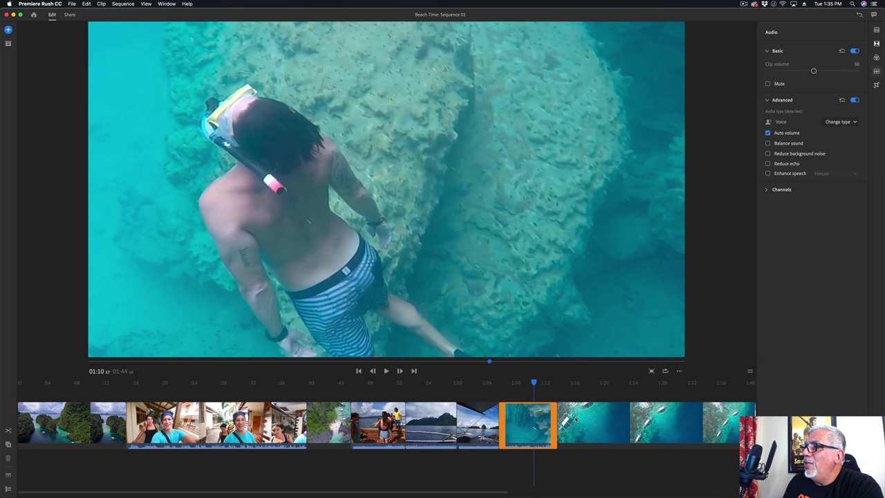
pyautogui.click(576, 420)
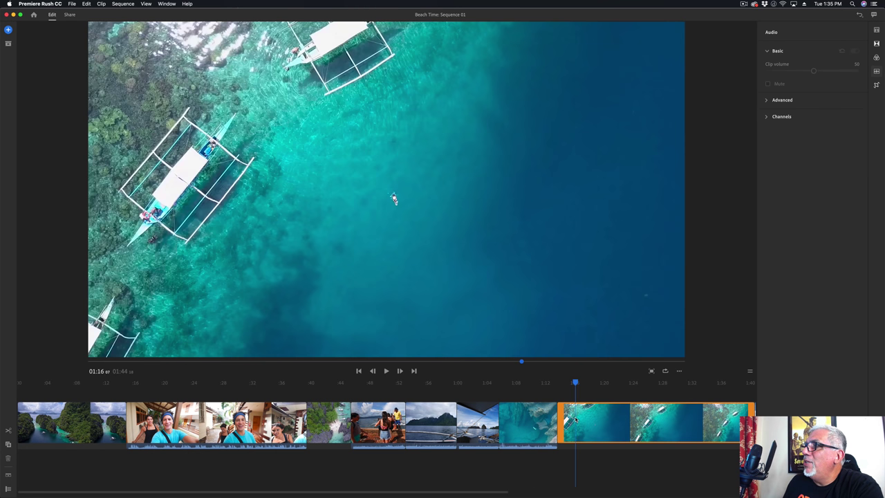
pyautogui.click(586, 385)
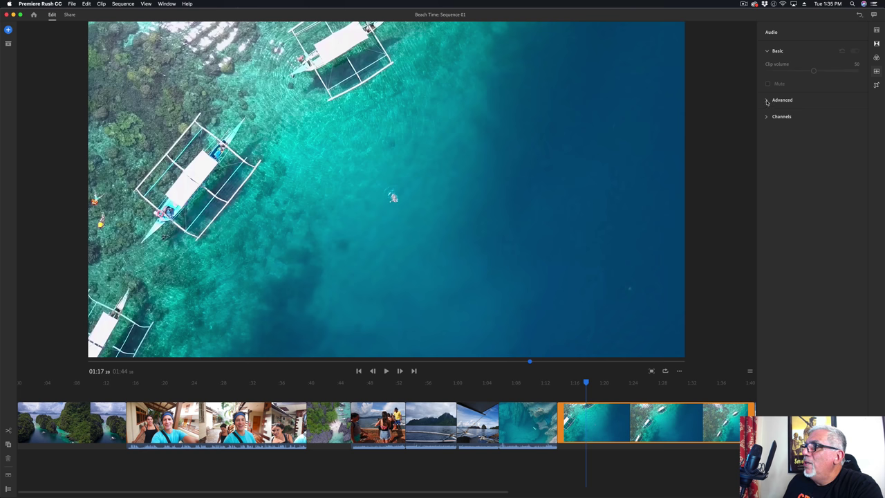
pyautogui.click(594, 383)
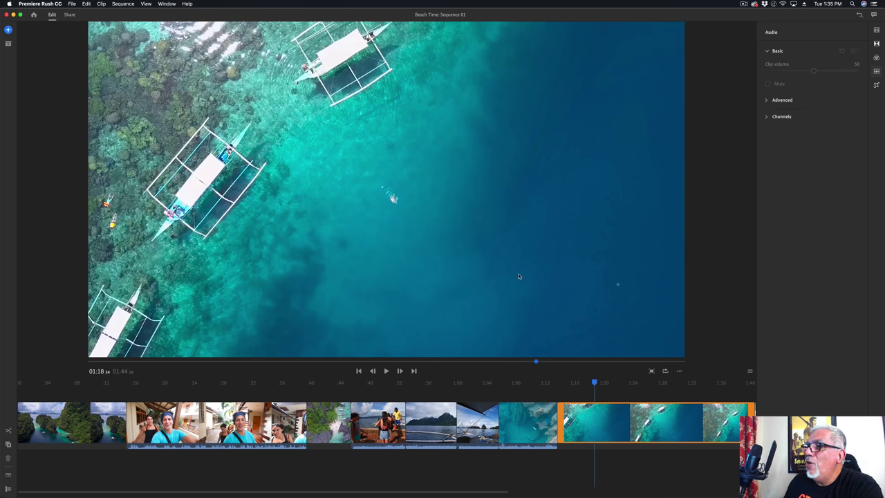
pyautogui.click(521, 385)
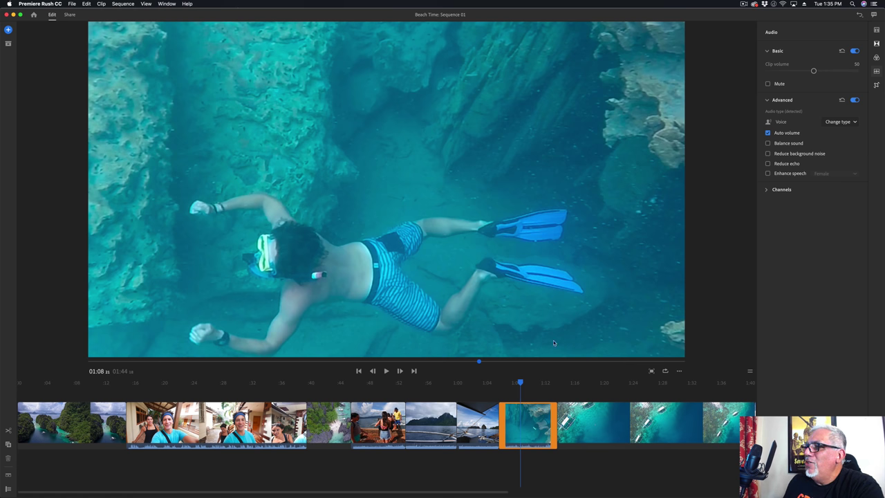
pyautogui.click(531, 407)
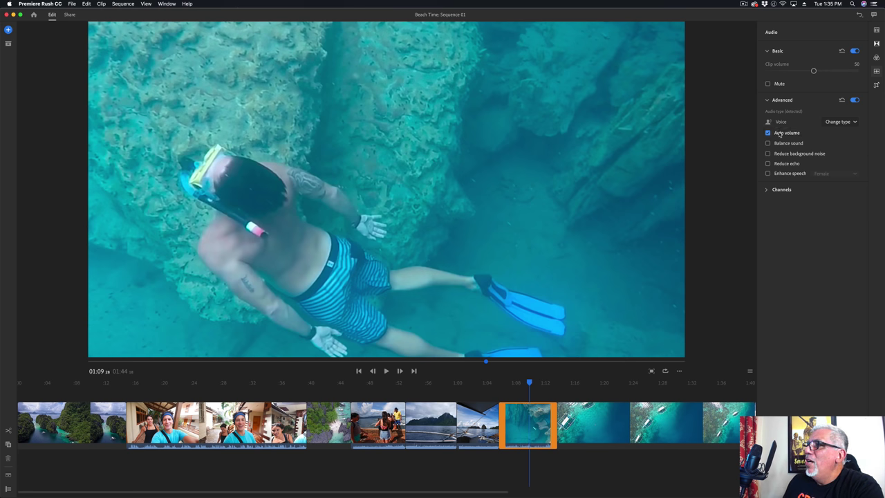
pyautogui.click(842, 123)
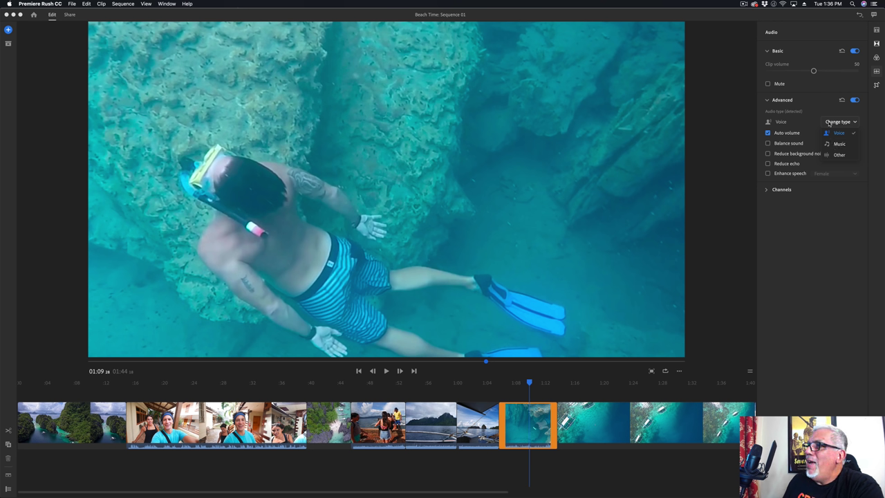
# Step: Keep Snorkeling's audio type as Voice, check Channels and Advanced, then select Walking Selfie at 00:32
pyautogui.click(828, 134)
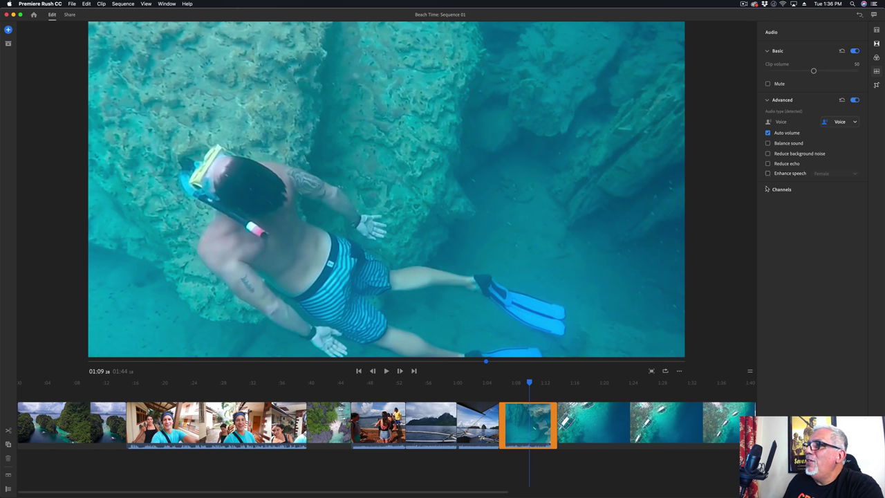
pyautogui.click(767, 190)
pyautogui.click(768, 191)
pyautogui.click(819, 98)
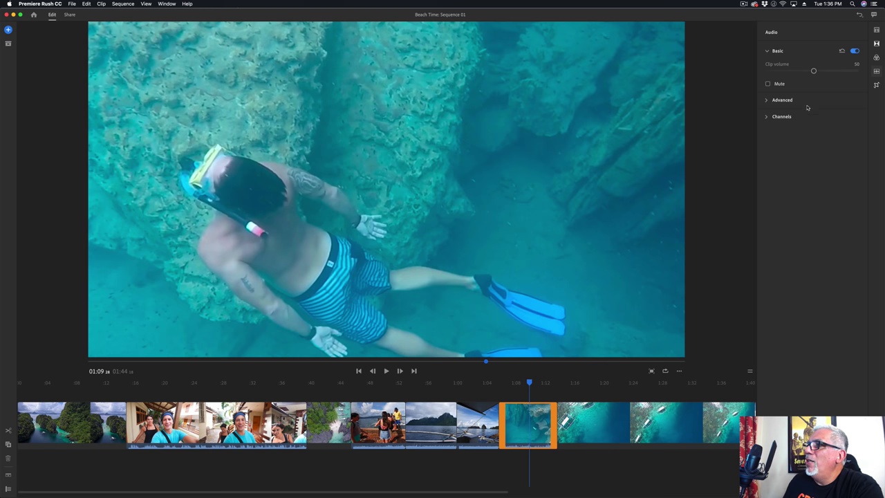
pyautogui.click(766, 102)
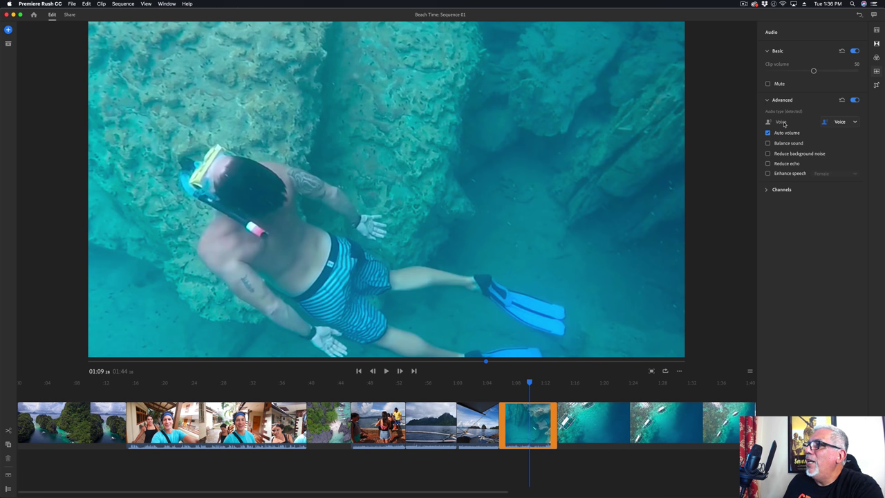
pyautogui.click(254, 385)
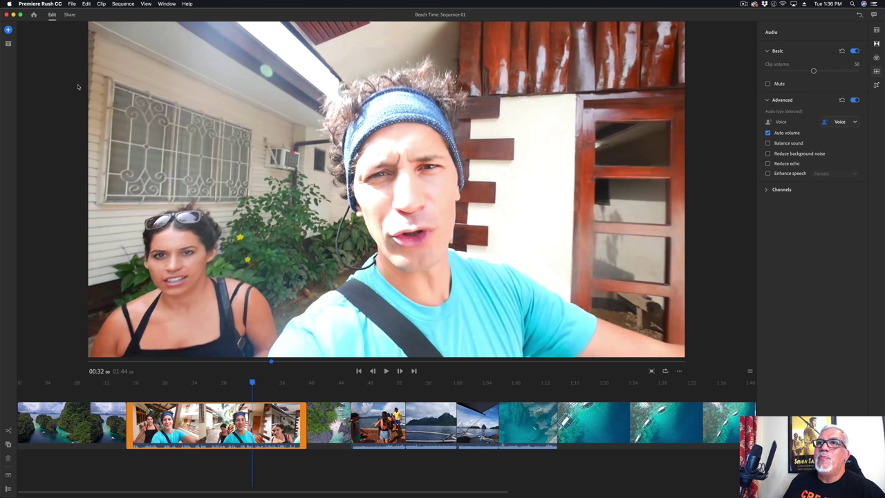
# Step: Add the Dreamland sample music track to the timeline at the 00:32 playhead
pyautogui.click(8, 30)
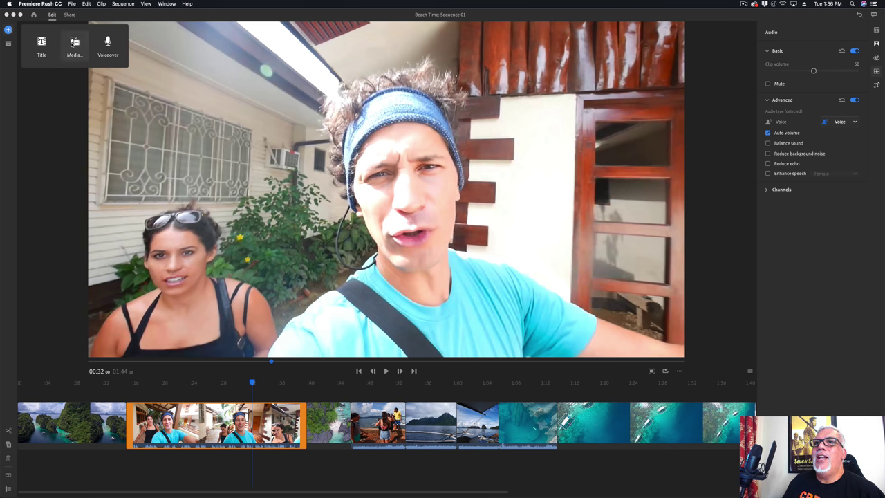
pyautogui.click(74, 43)
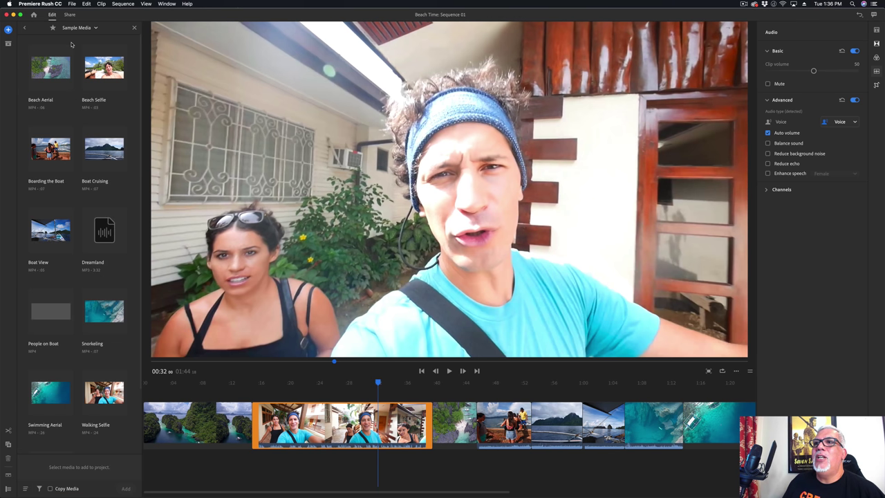
pyautogui.click(105, 233)
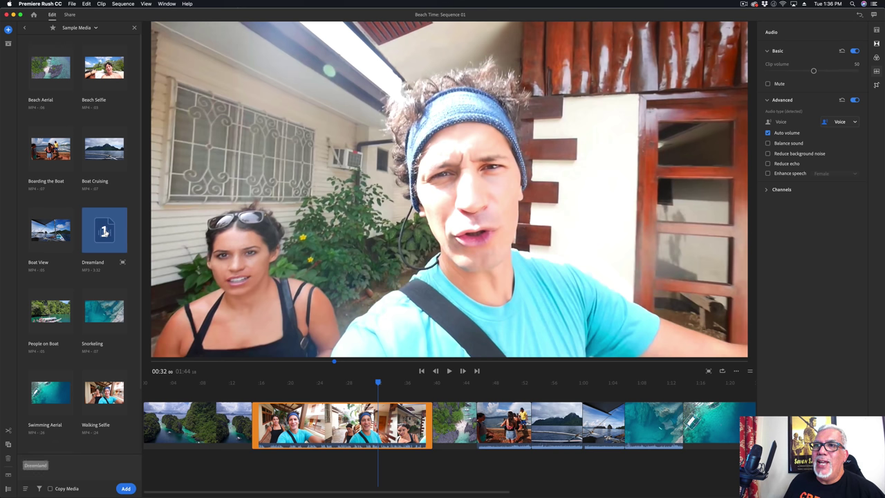
pyautogui.click(126, 489)
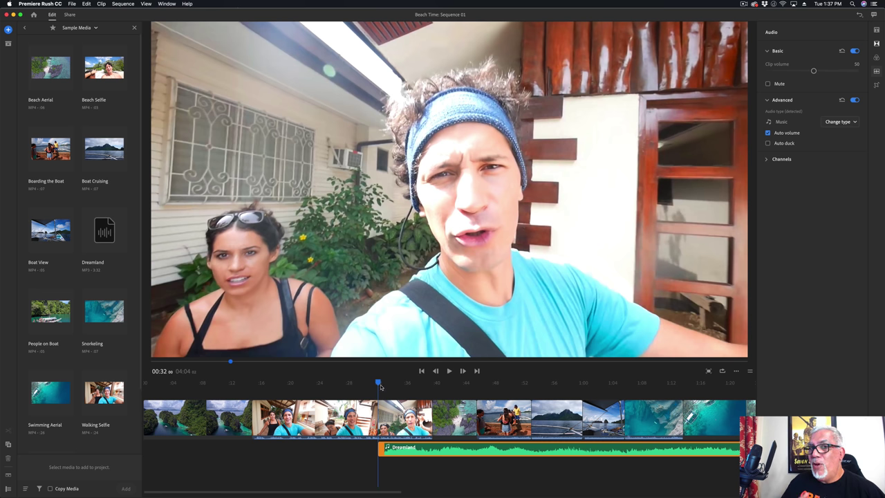
# Step: Drag the Dreamland music left so it starts around 00:15 with the selfie clip
pyautogui.hscroll(3, 381, 387)
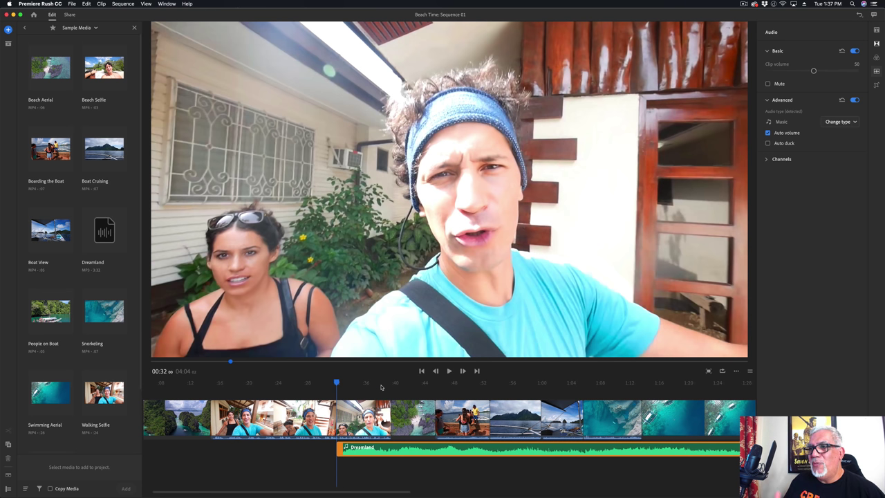
pyautogui.hscroll(-3, 374, 446)
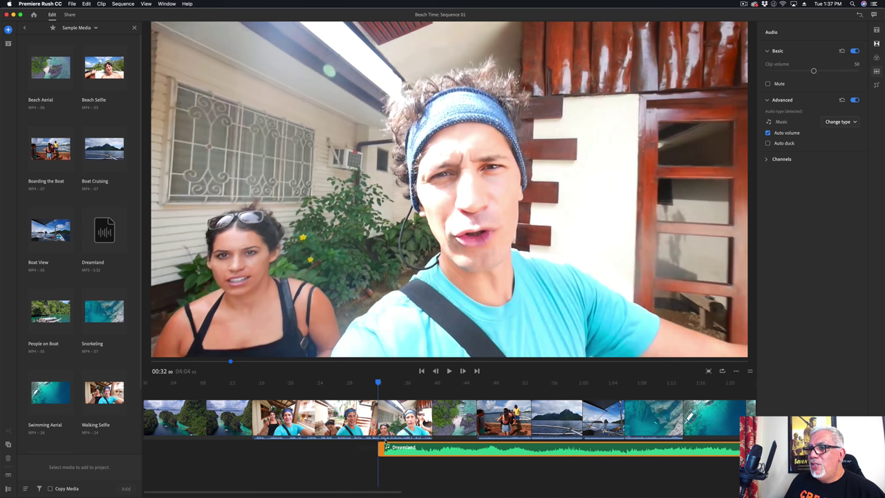
pyautogui.moveTo(387, 448); pyautogui.dragTo(271, 449)
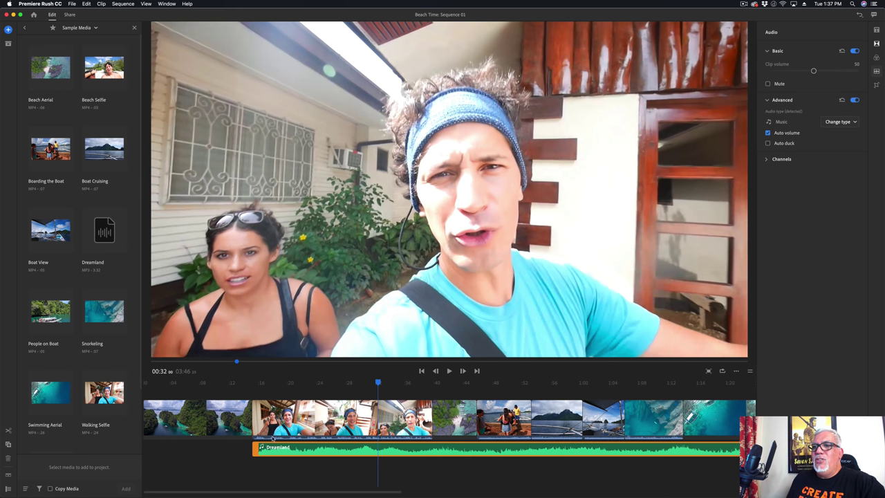
pyautogui.click(262, 383)
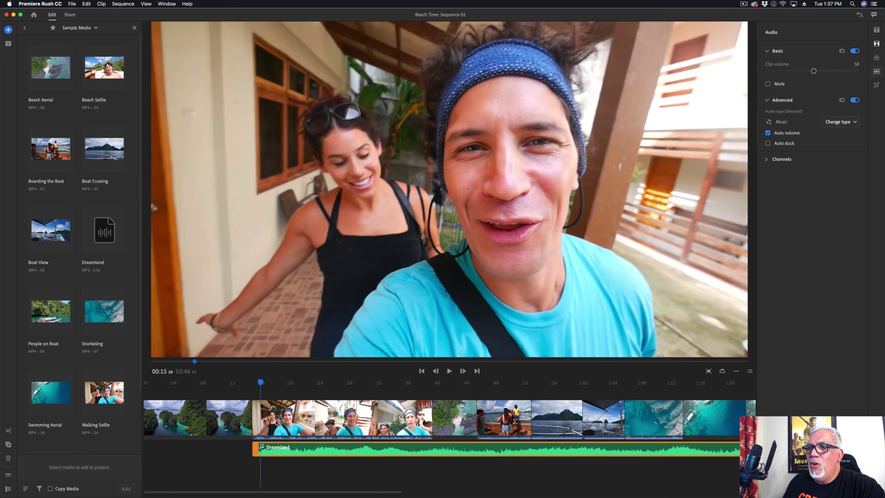
pyautogui.click(273, 382)
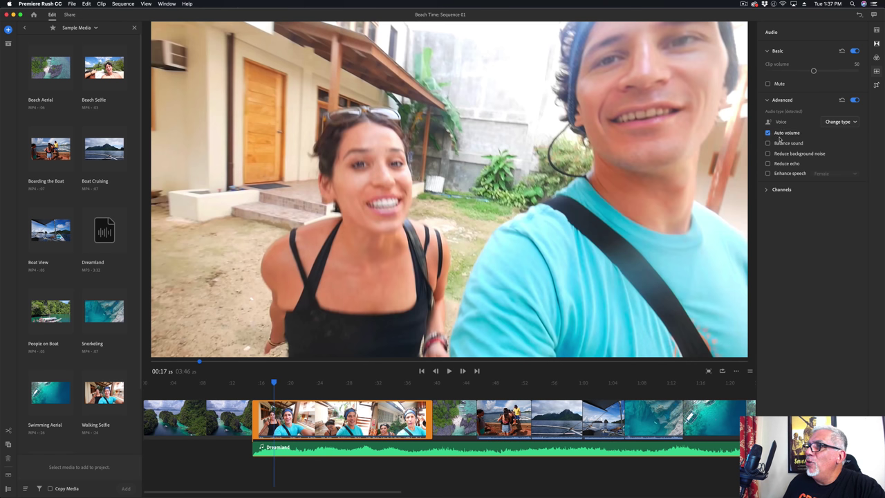
# Step: Enable Auto duck on the Dreamland clip and lower Reduce by from 87 to 56
pyautogui.click(304, 452)
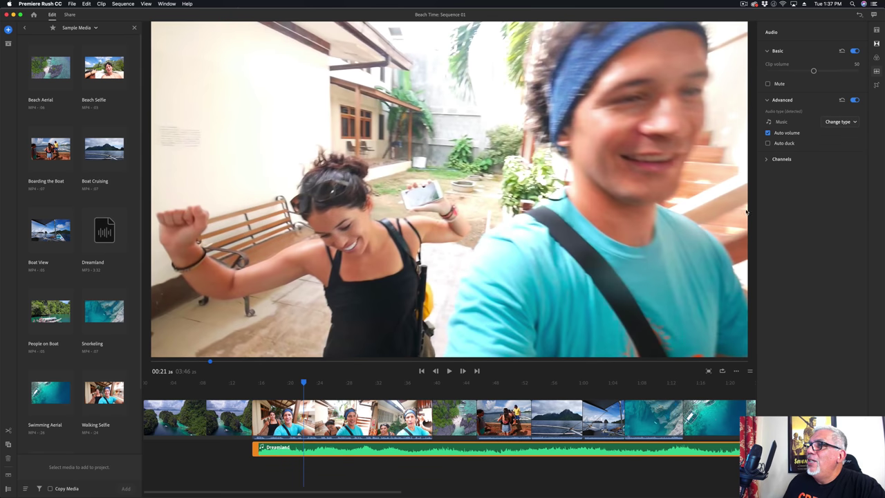
pyautogui.click(768, 143)
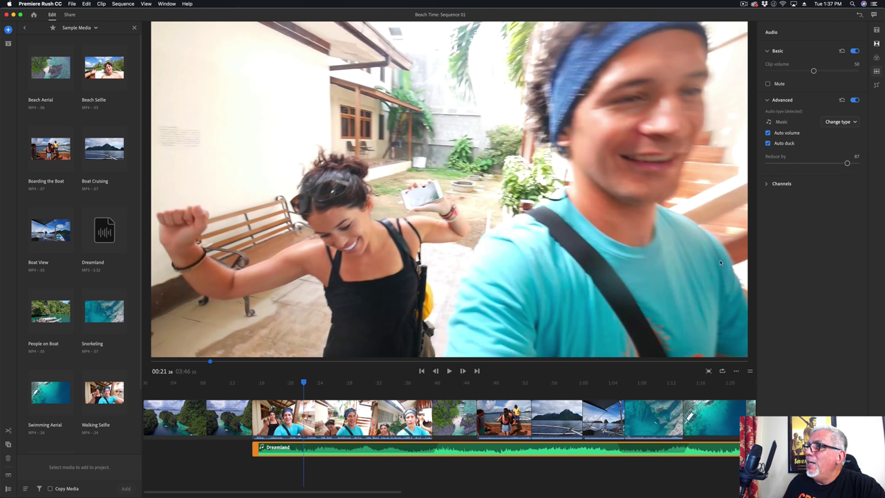
pyautogui.moveTo(847, 164); pyautogui.dragTo(818, 166)
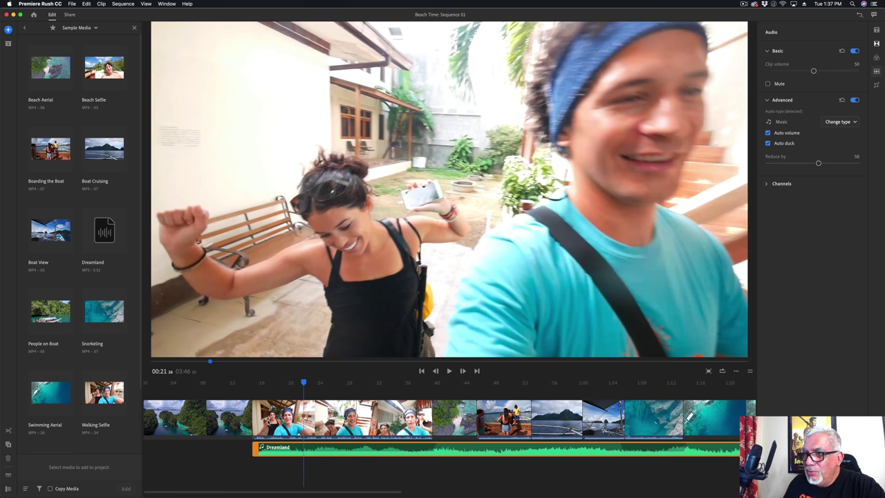
pyautogui.click(255, 383)
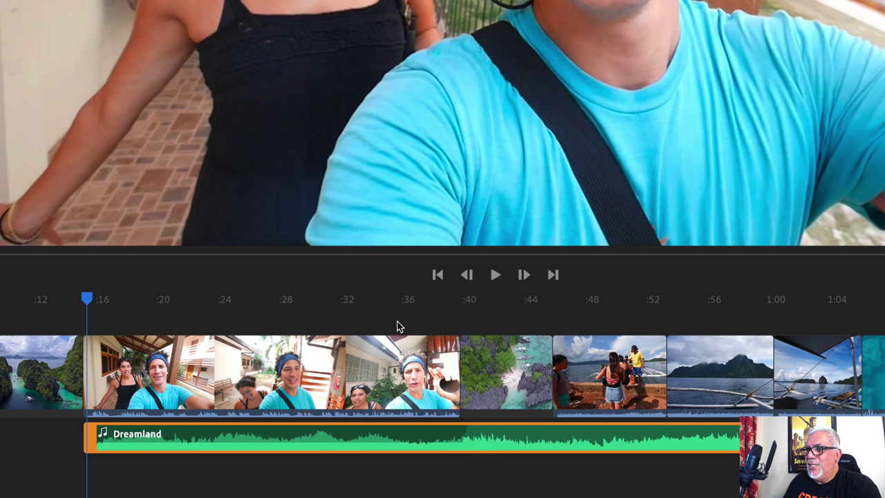
pyautogui.moveTo(406, 307); pyautogui.dragTo(450, 314)
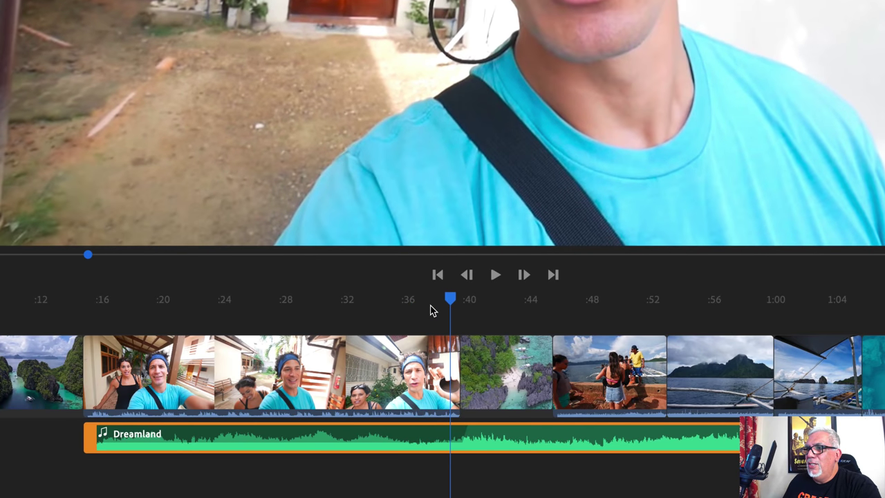
pyautogui.press('space')
pyautogui.click(399, 303)
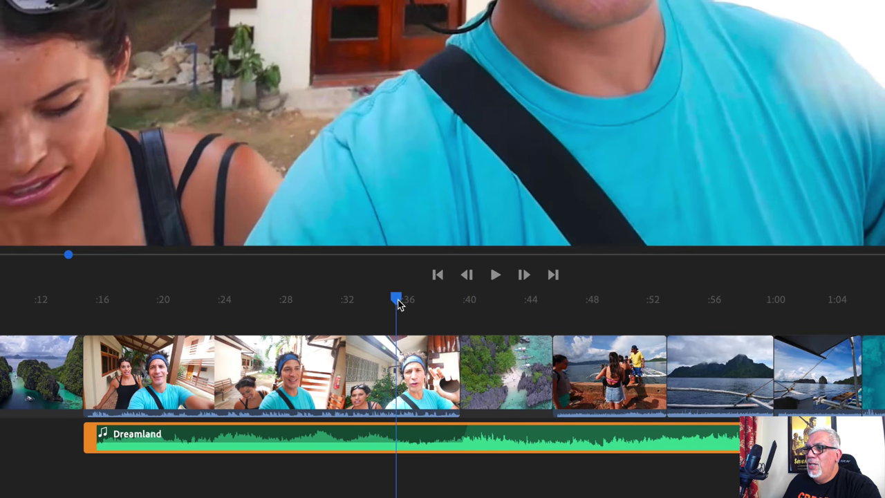
pyautogui.press('space')
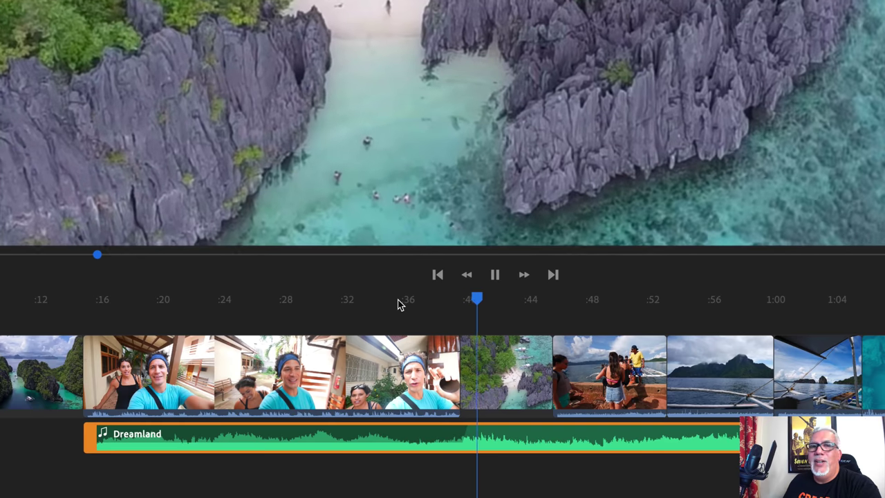
pyautogui.press('space')
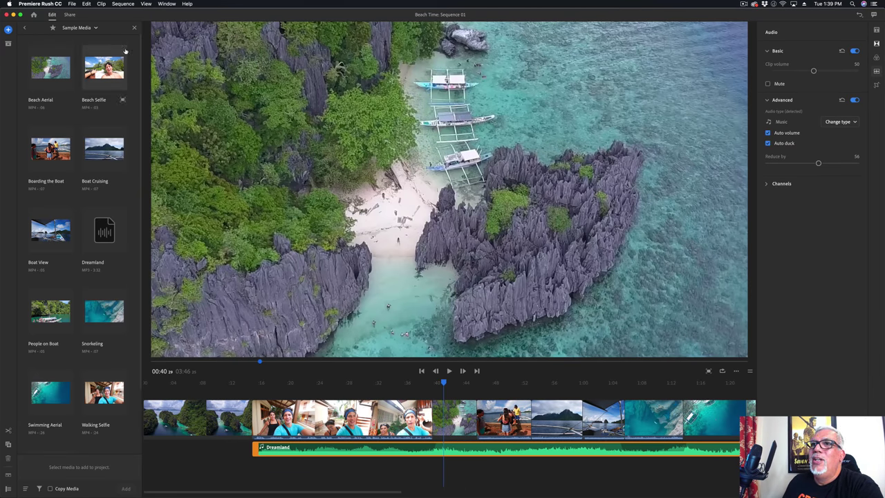
# Step: Close the Sample Media panel and play back the edit from the start
pyautogui.click(134, 28)
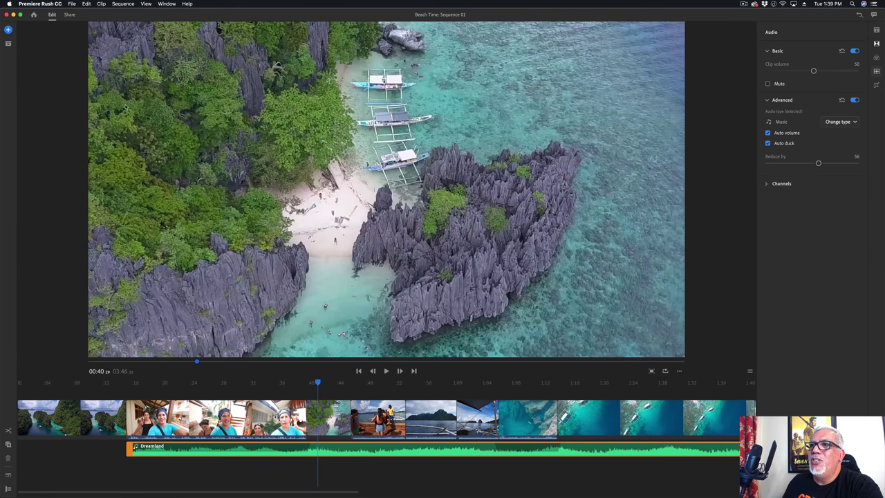
pyautogui.press('space')
pyautogui.press('space')
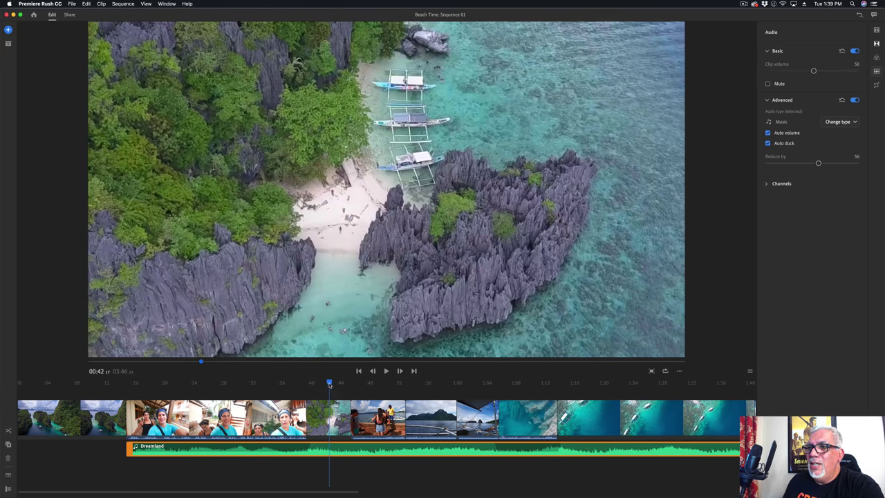
pyautogui.moveTo(330, 383); pyautogui.dragTo(159, 383)
pyautogui.press('Home')
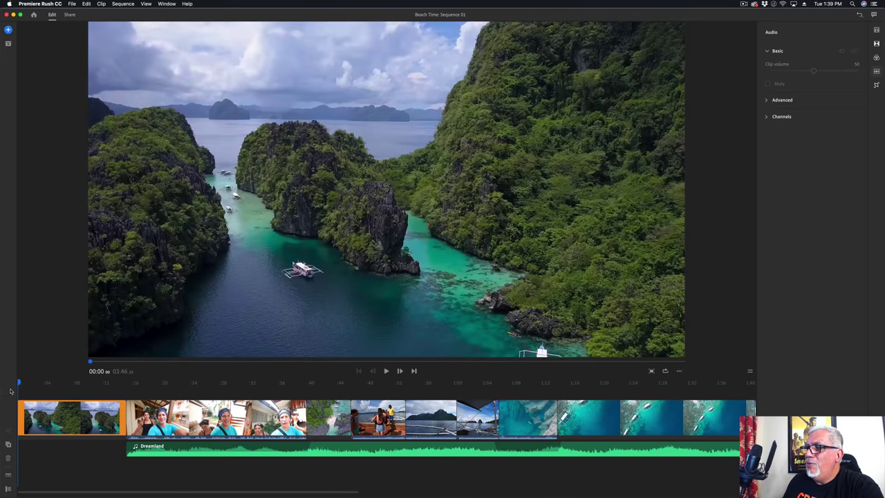
# Step: Scrub the opening drone shot to 00:09, trim its end, then undo the trim
pyautogui.moveTo(19, 384); pyautogui.dragTo(98, 399)
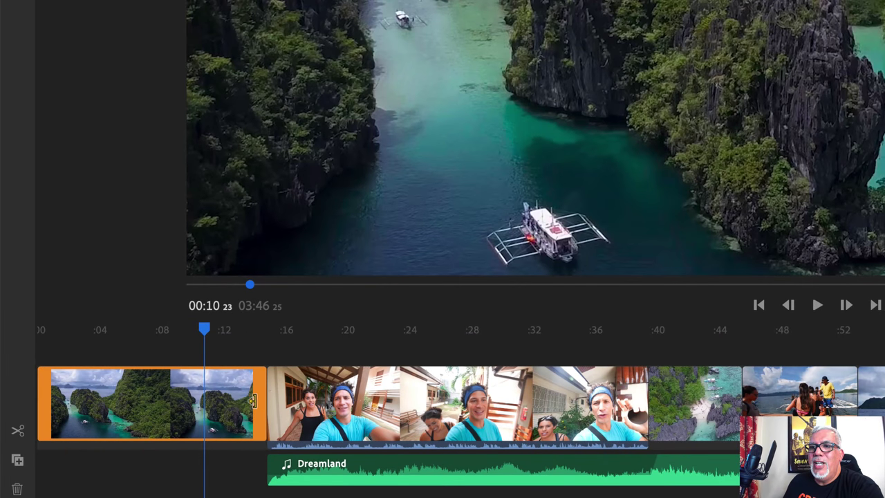
pyautogui.moveTo(253, 401); pyautogui.dragTo(194, 402)
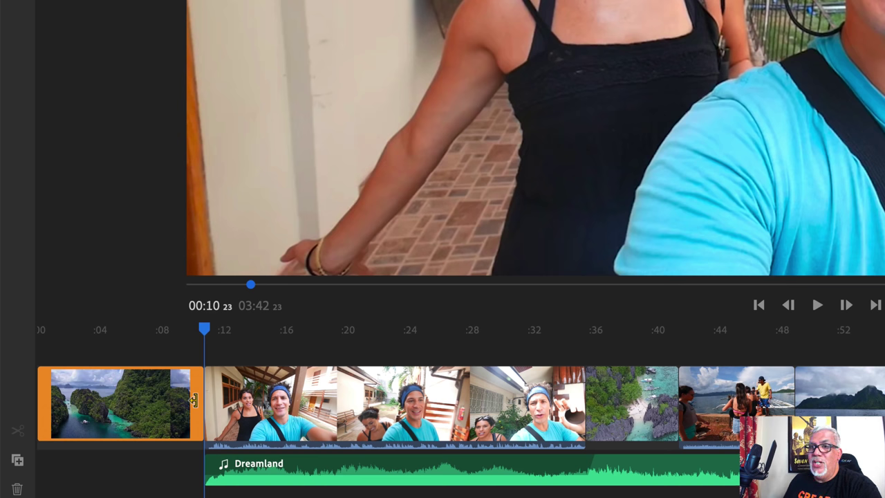
pyautogui.hotkey('ctrl', 'z')
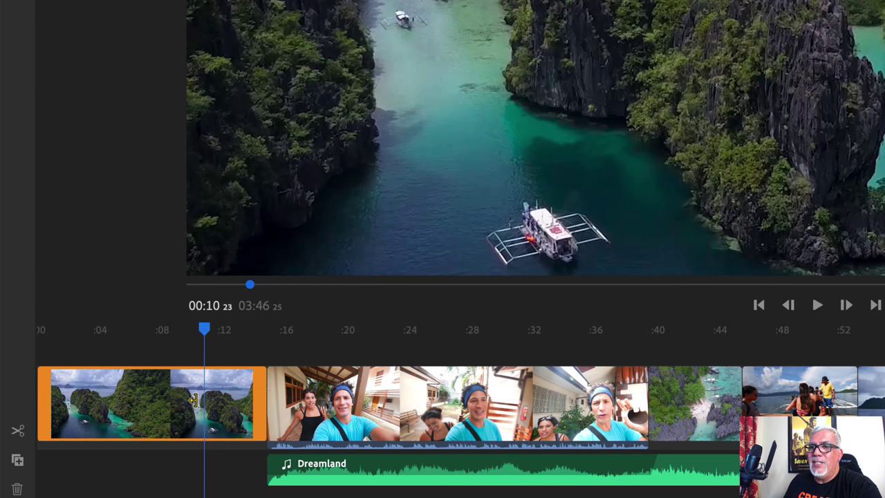
# Step: Split the opening drone clip at 00:10 and delete its short tail piece
pyautogui.click(18, 434)
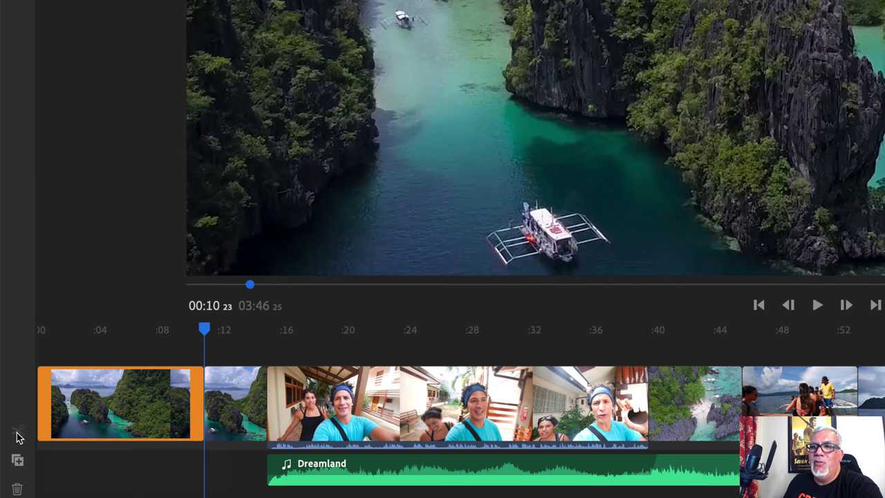
pyautogui.click(239, 413)
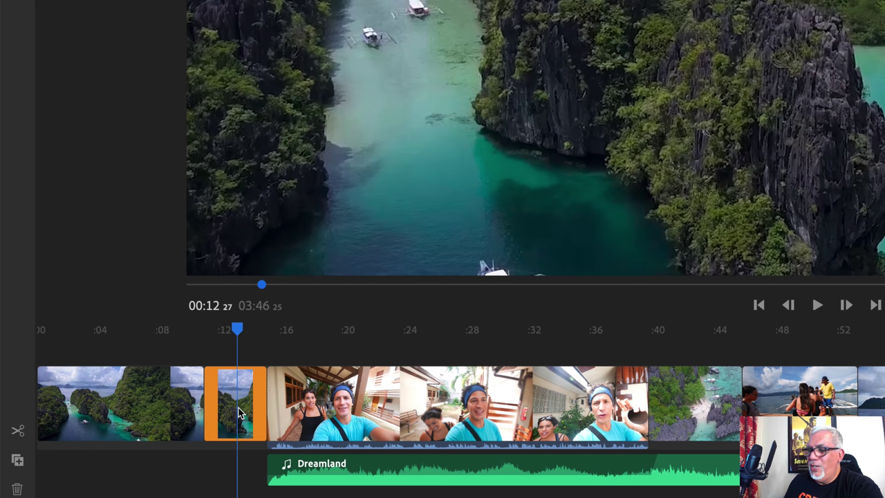
pyautogui.press('Delete')
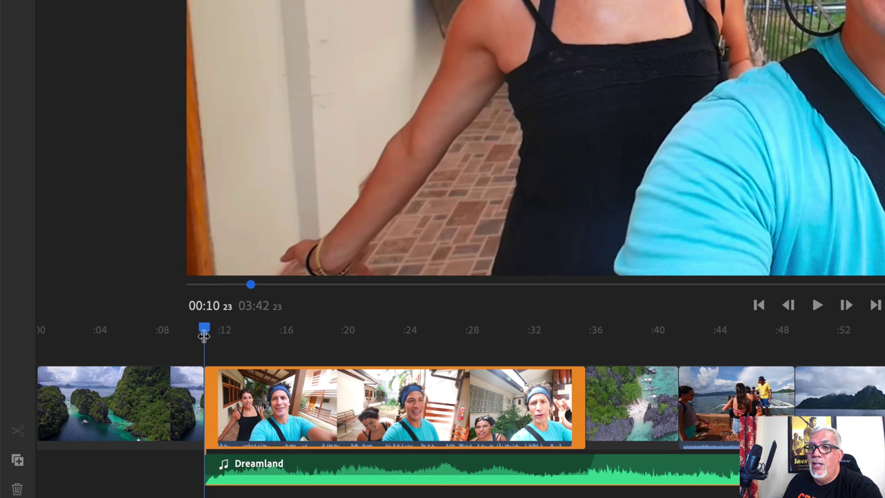
pyautogui.moveTo(205, 332); pyautogui.dragTo(204, 354)
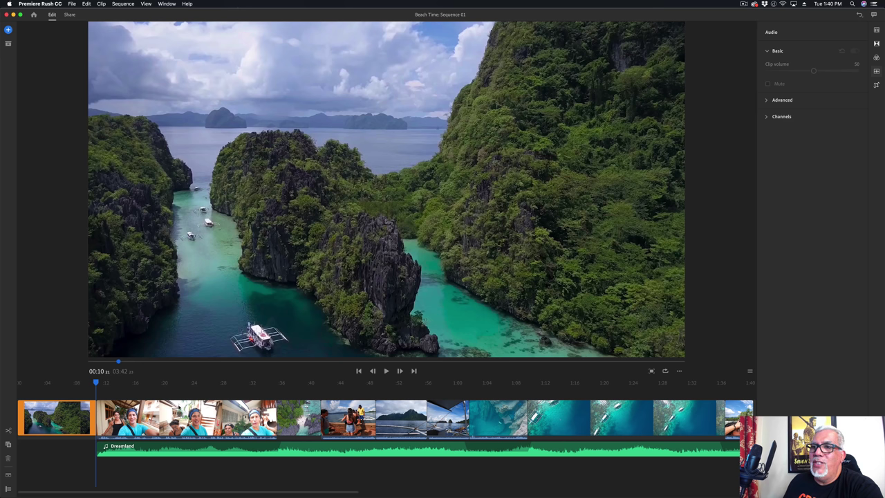
# Step: Apply a Cross Dissolve after the opening drone shot and preview it from 00:07
pyautogui.click(877, 46)
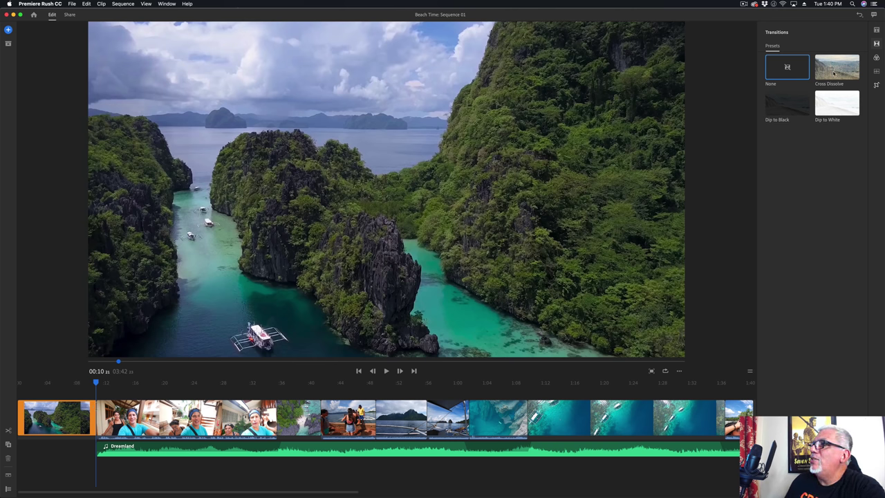
pyautogui.click(835, 74)
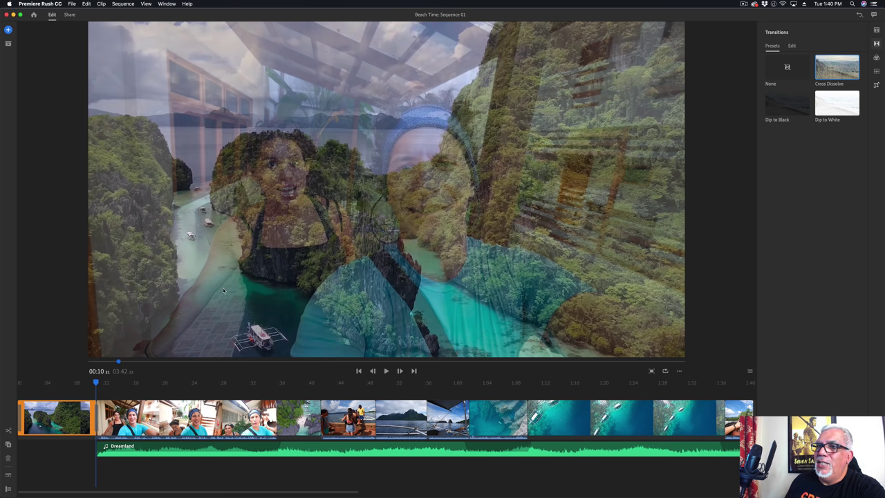
pyautogui.click(74, 384)
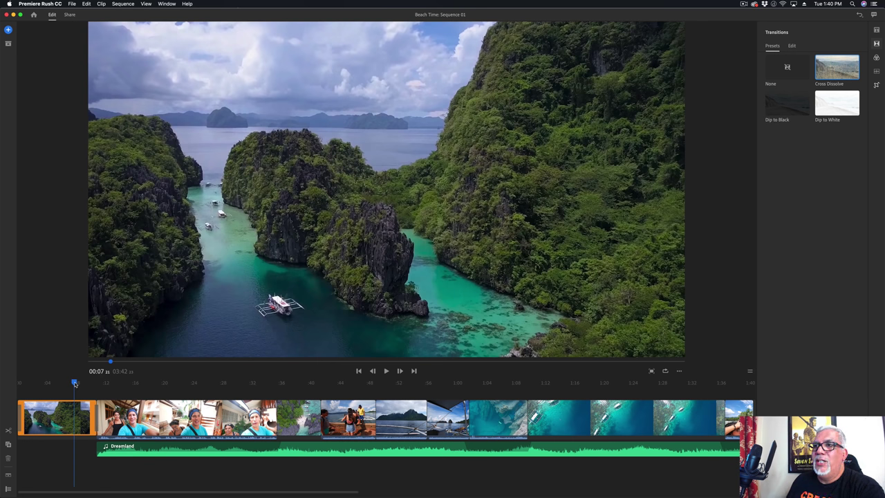
pyautogui.press('space')
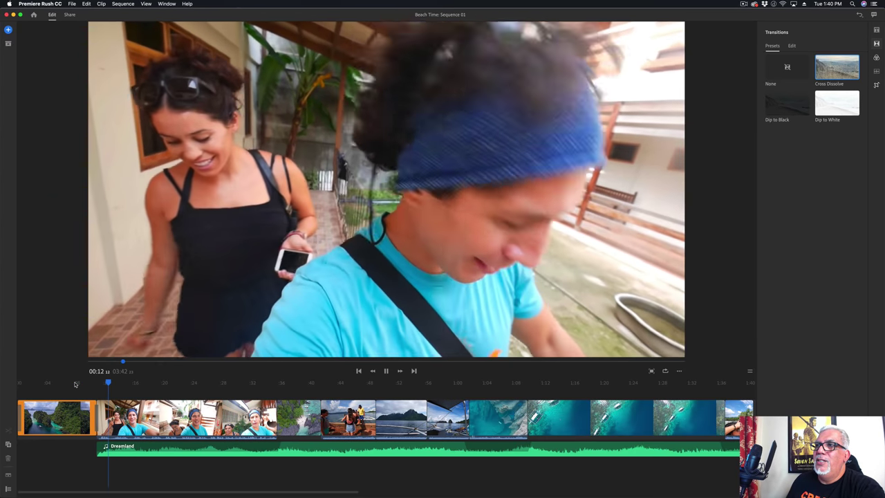
pyautogui.press('space')
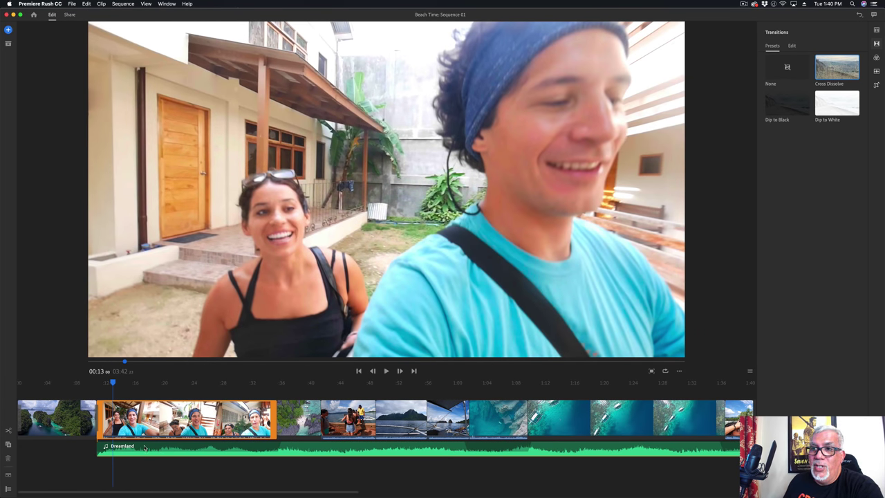
pyautogui.moveTo(144, 447); pyautogui.dragTo(52, 445)
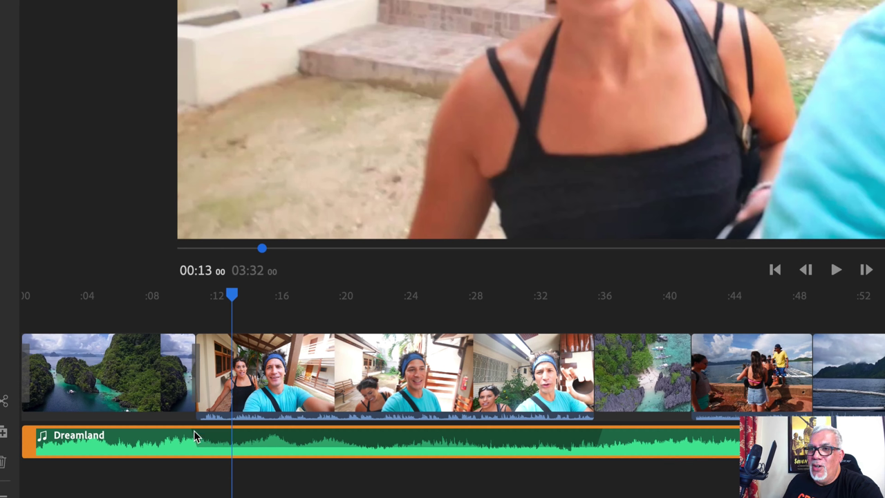
pyautogui.click(172, 296)
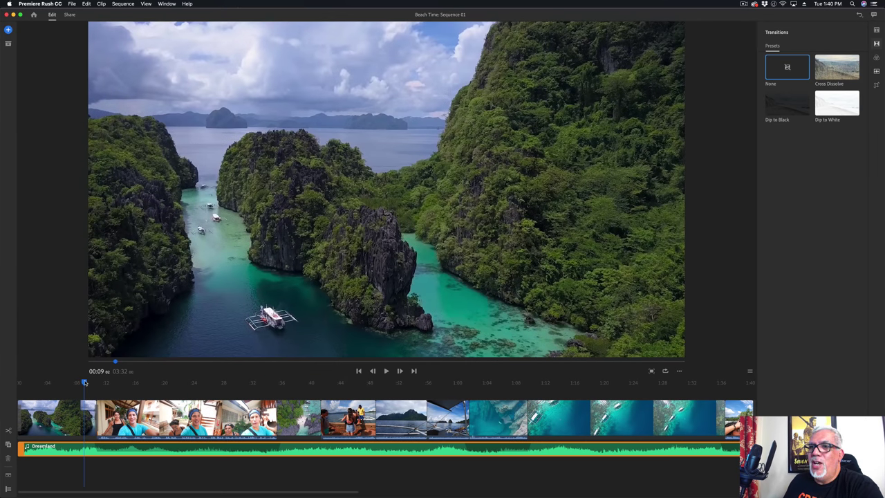
pyautogui.press('space')
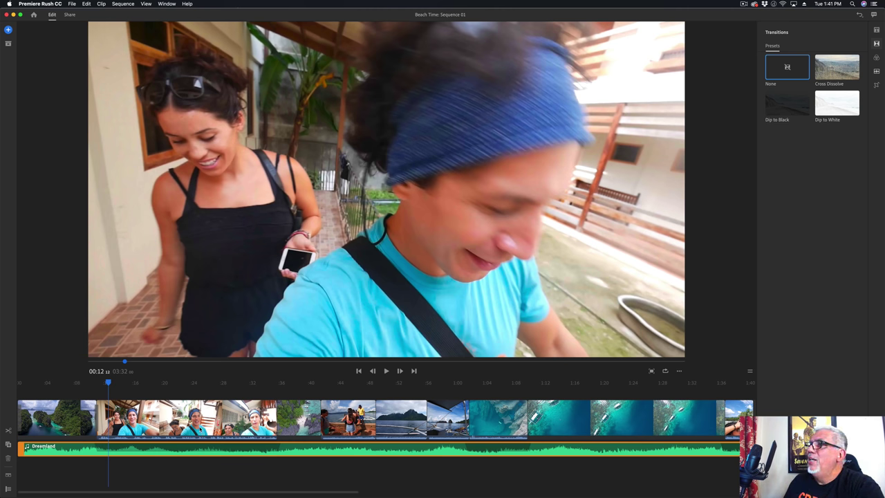
pyautogui.hscroll(5, 205, 427)
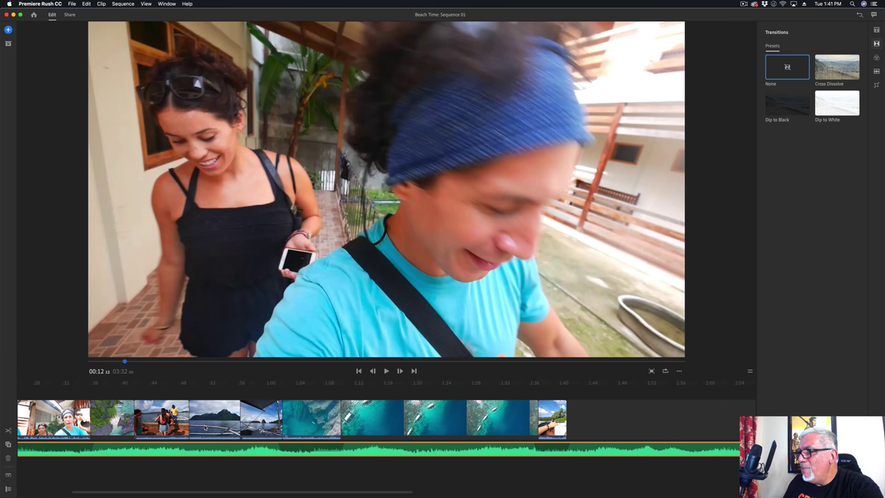
pyautogui.hscroll(-5, 204, 427)
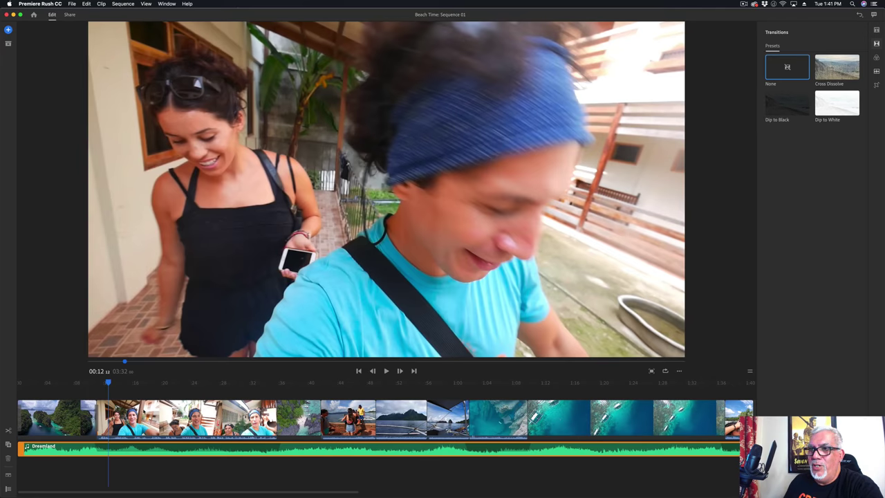
pyautogui.moveTo(109, 384); pyautogui.dragTo(281, 408)
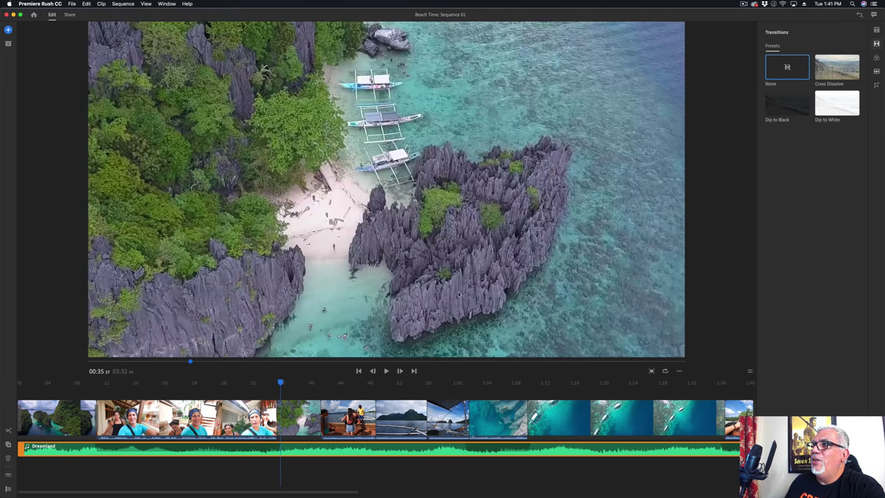
# Step: Add a Cross Dissolve at the cut from the selfie clip into the aerial island clip and preview it
pyautogui.moveTo(826, 77); pyautogui.dragTo(475, 267)
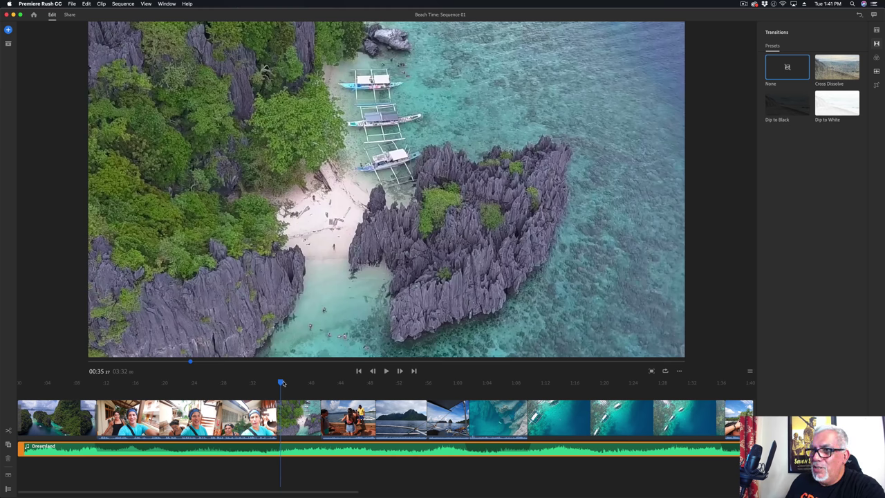
pyautogui.moveTo(281, 384); pyautogui.dragTo(276, 385)
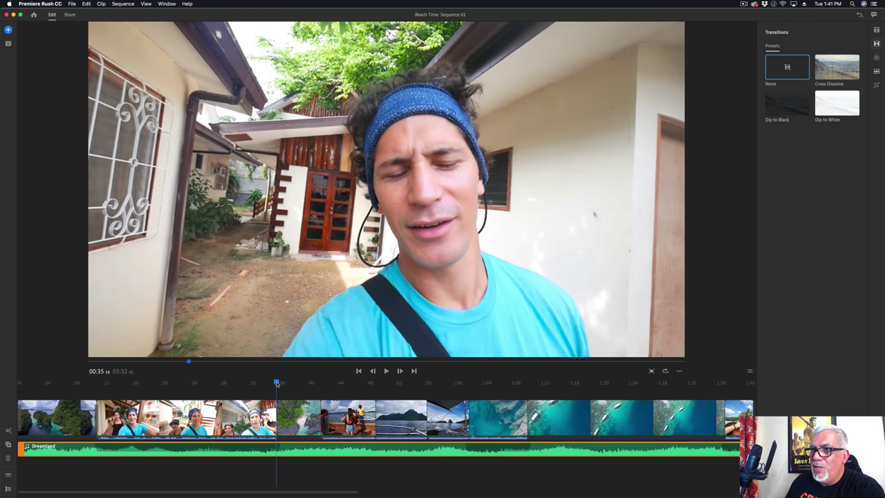
pyautogui.click(834, 73)
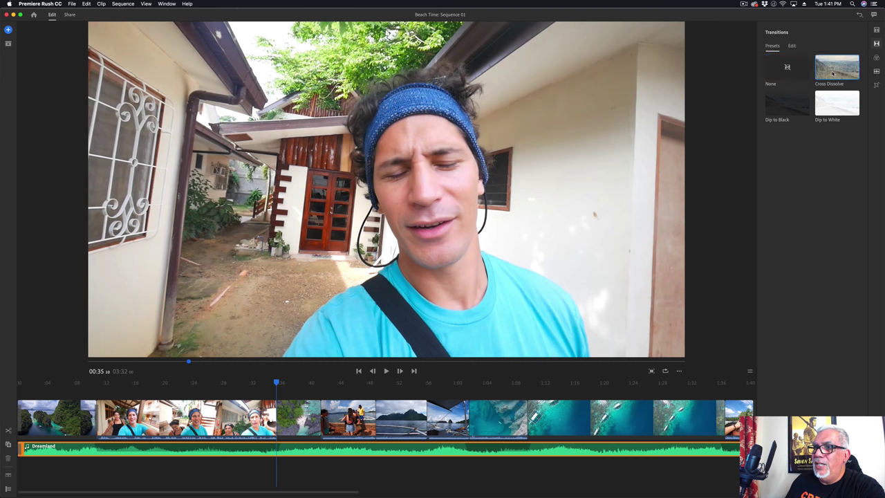
pyautogui.moveTo(832, 74); pyautogui.dragTo(284, 406)
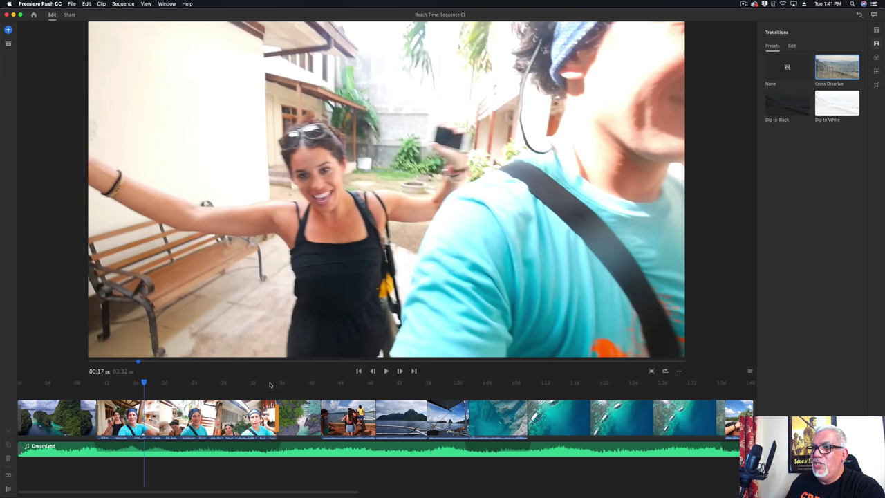
pyautogui.click(270, 385)
pyautogui.press('space')
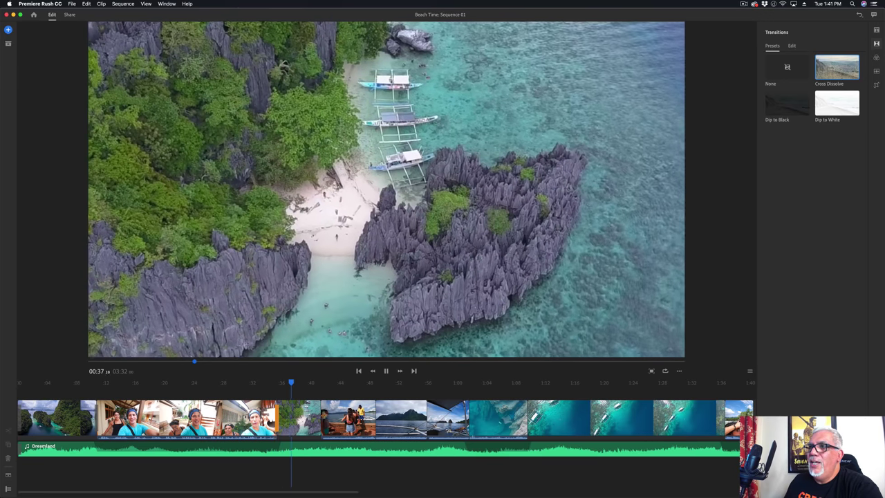
pyautogui.press('space')
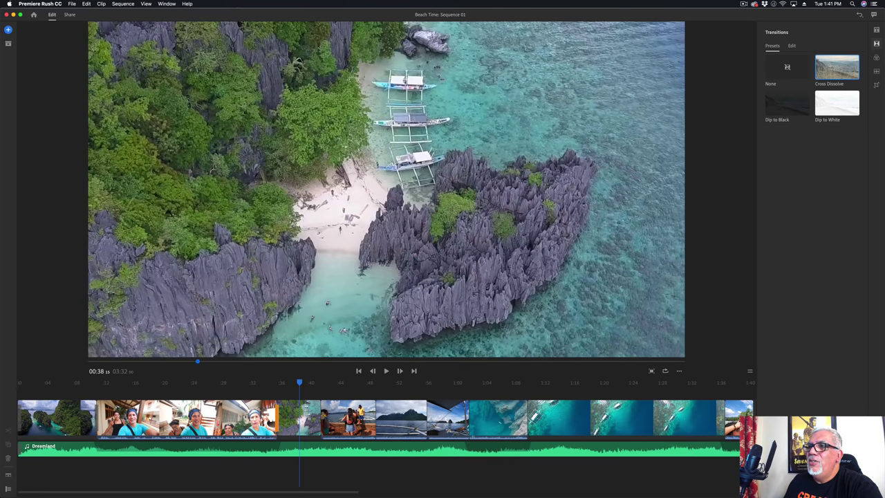
pyautogui.press('space')
pyautogui.press('space')
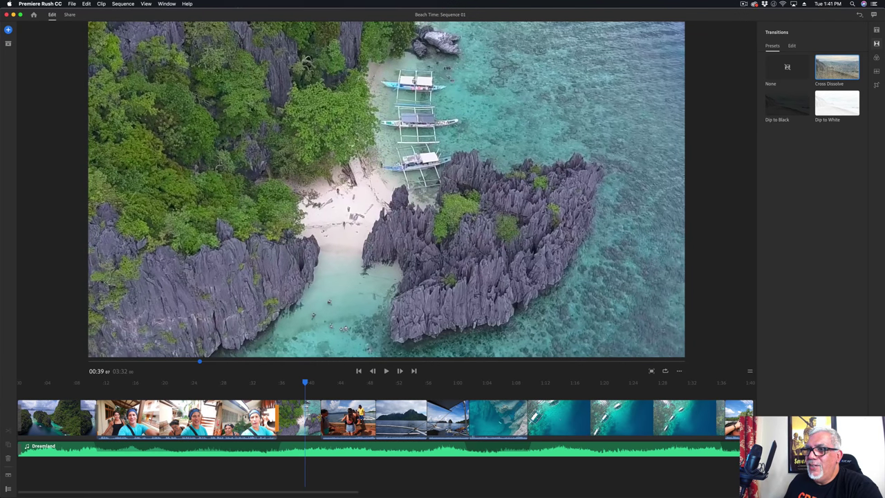
# Step: Trim the aerial island clip's end to around 00:39 and replay it
pyautogui.click(311, 417)
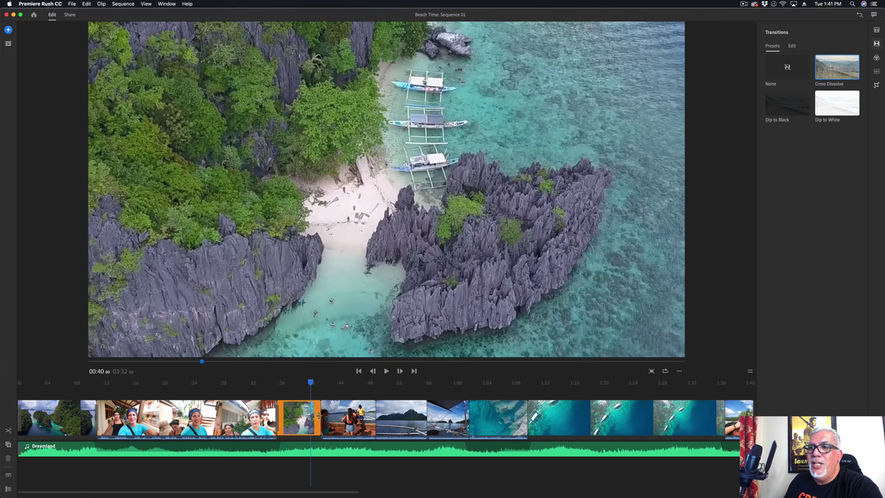
pyautogui.moveTo(318, 416); pyautogui.dragTo(303, 417)
pyautogui.click(269, 383)
pyautogui.press('space')
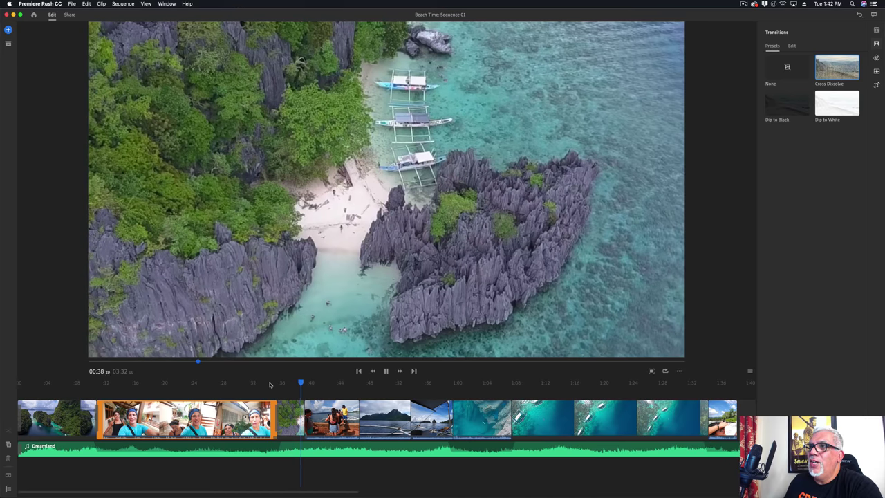
# Step: Review the dock boarding clip and trim its end shorter
pyautogui.press('space')
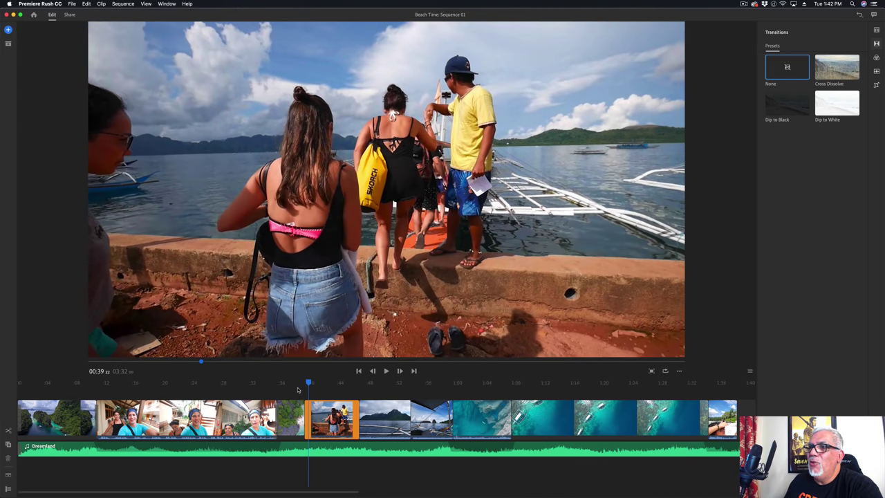
pyautogui.moveTo(309, 384); pyautogui.dragTo(301, 384)
pyautogui.press('space')
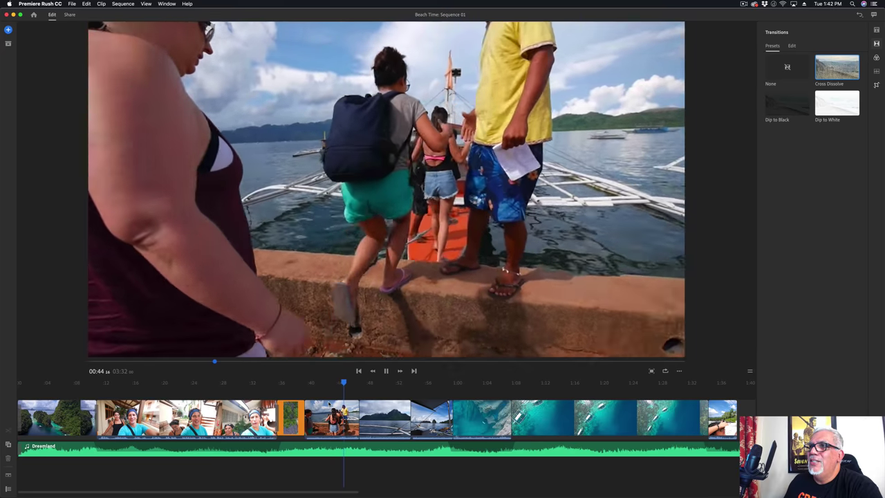
pyautogui.click(332, 418)
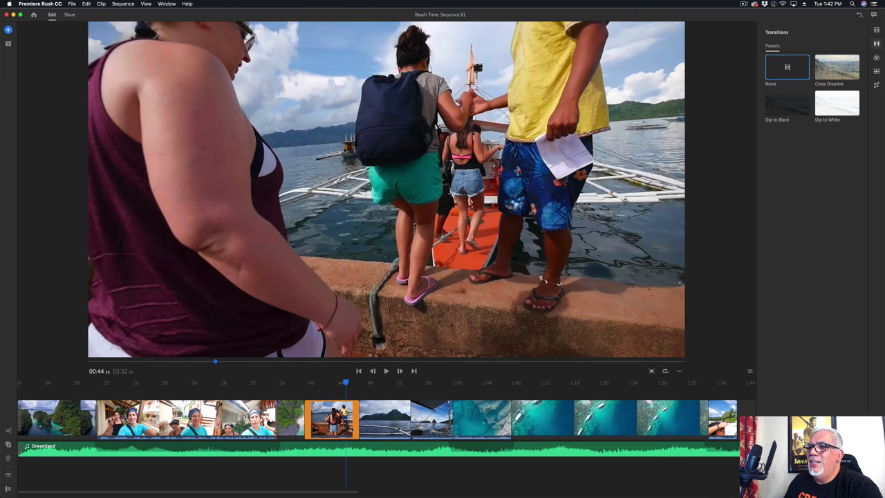
pyautogui.moveTo(358, 418); pyautogui.dragTo(344, 425)
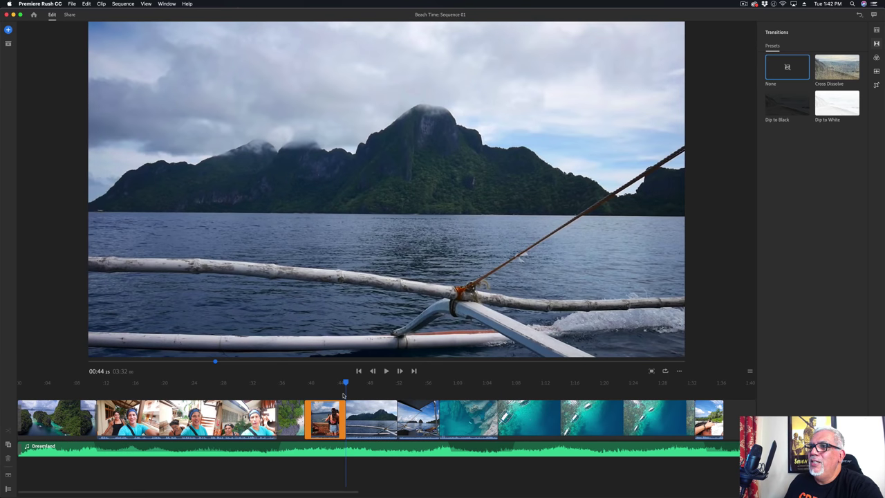
# Step: Add a Cross Dissolve after the dock clip into the boat ride and preview it twice
pyautogui.hscroll(5, 343, 415)
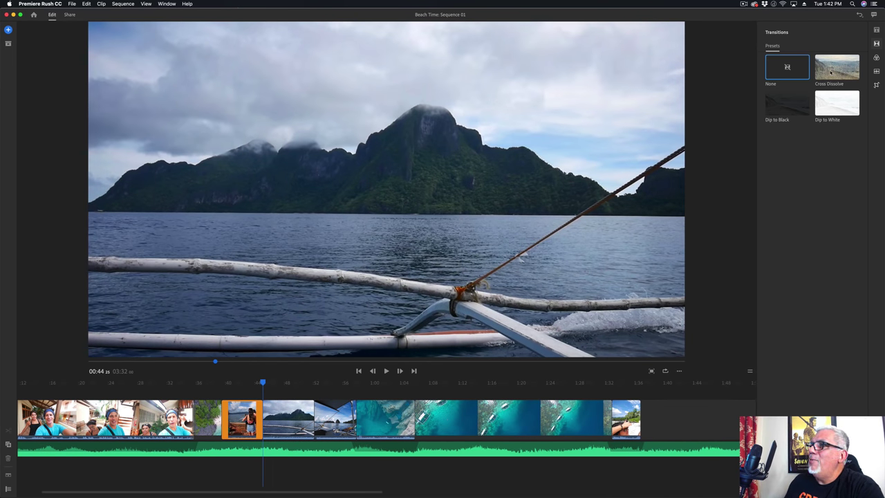
pyautogui.moveTo(824, 77); pyautogui.dragTo(263, 419)
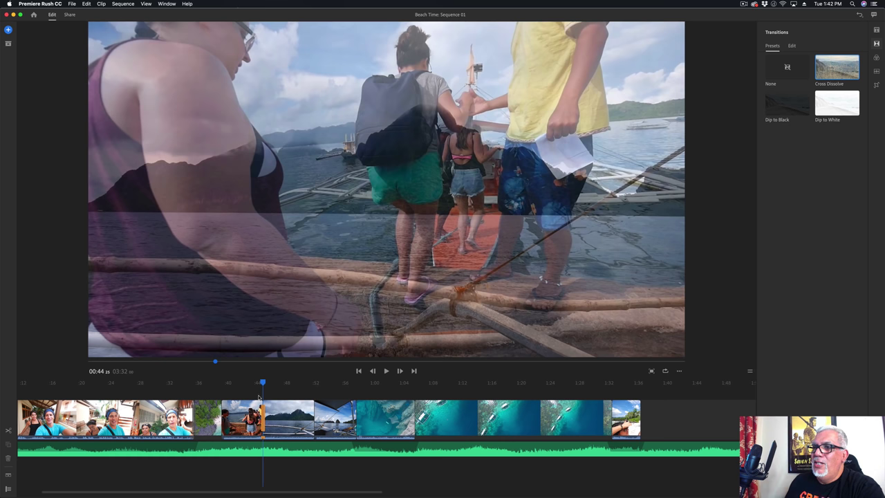
pyautogui.click(257, 385)
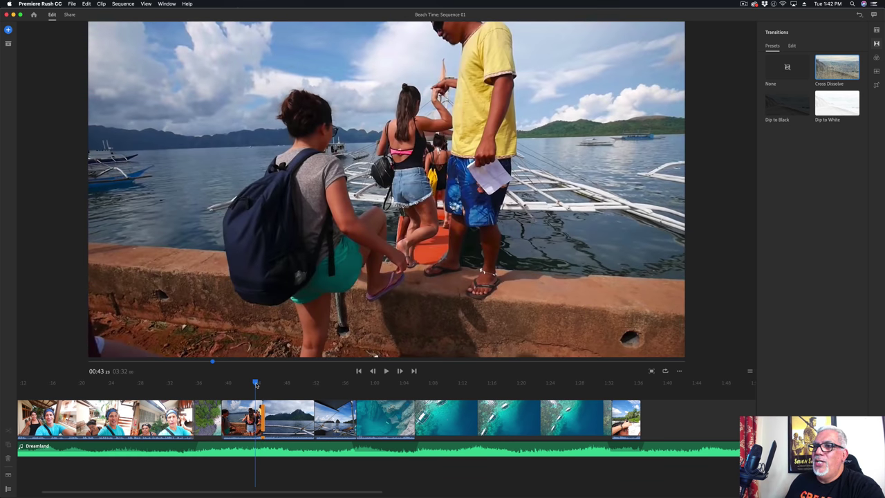
pyautogui.press('space')
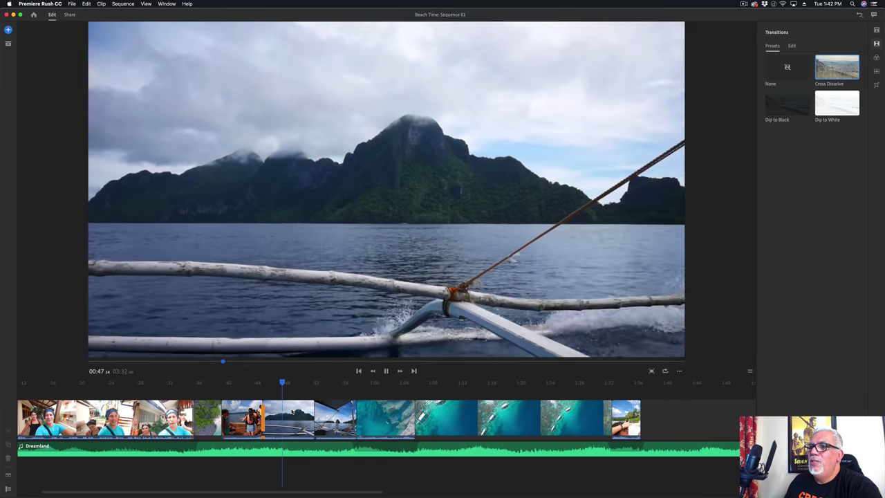
pyautogui.press('space')
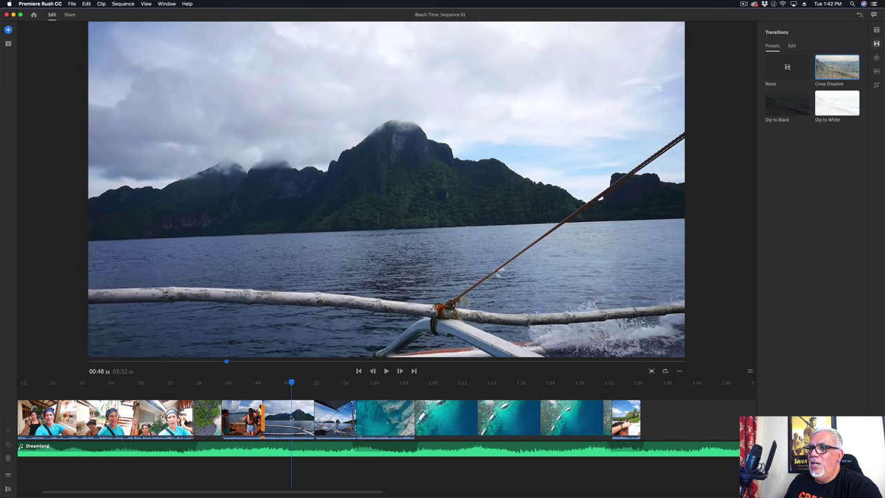
pyautogui.click(260, 384)
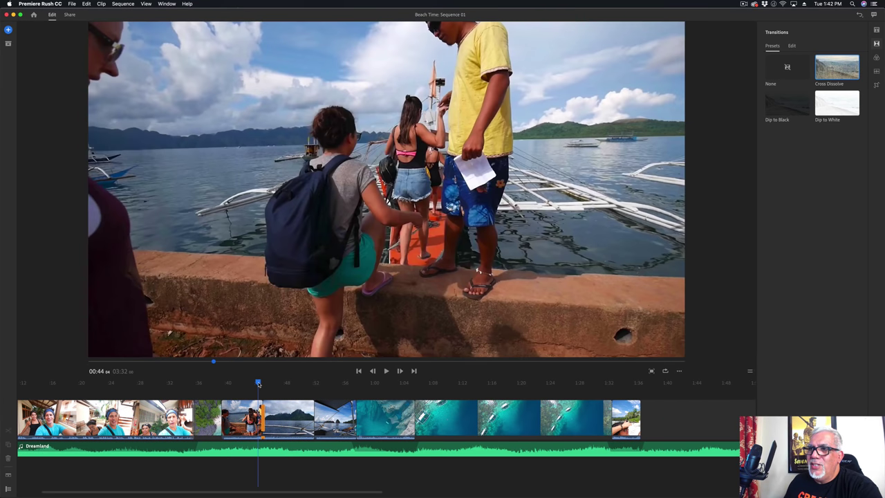
pyautogui.press('space')
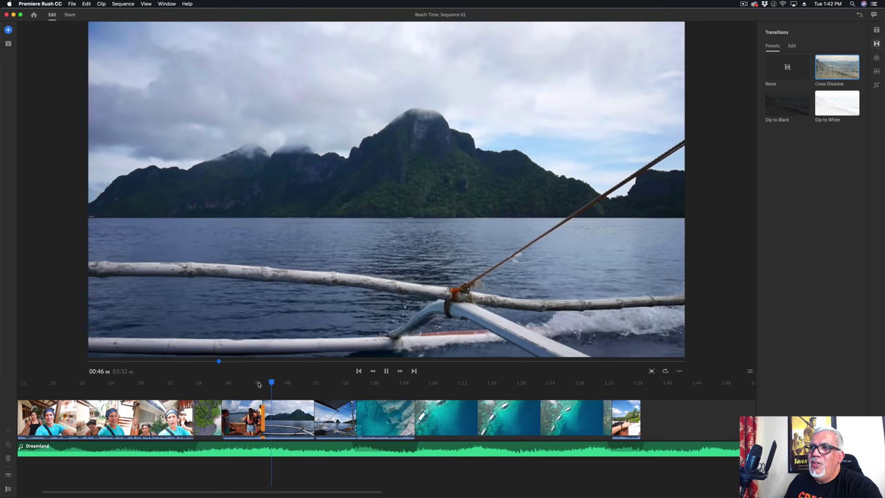
pyautogui.press('space')
pyautogui.click(292, 417)
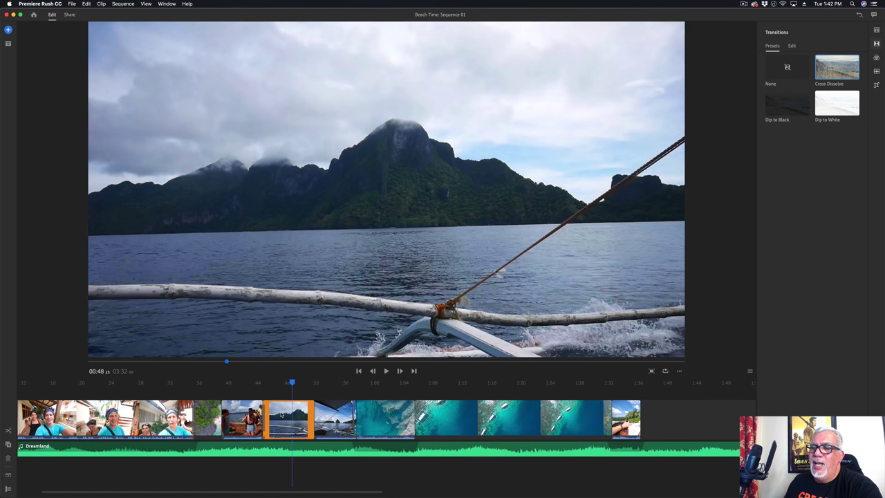
# Step: Mute the boat-ride clip in the Audio panel, then trim its end to about 00;00;03;24
pyautogui.click(877, 71)
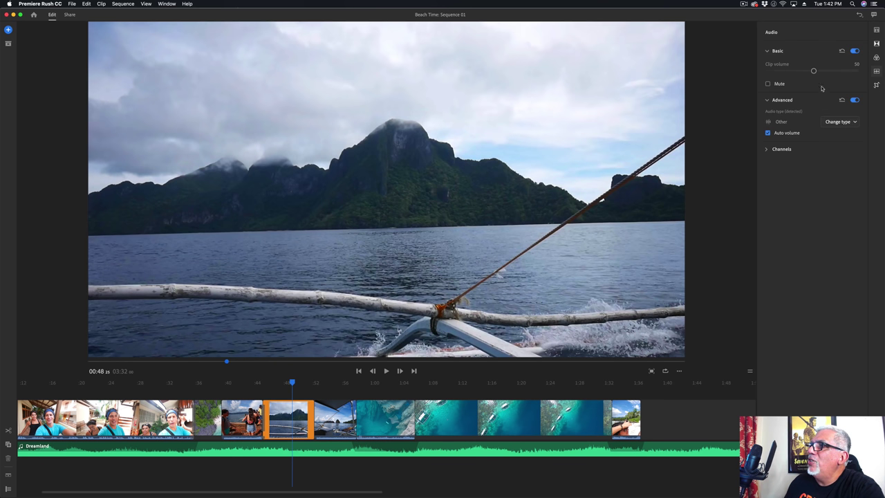
pyautogui.click(768, 84)
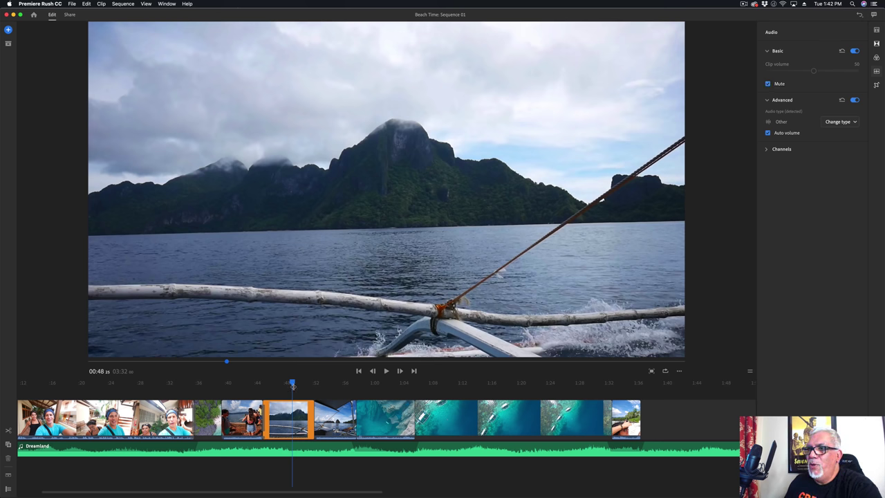
pyautogui.click(255, 384)
pyautogui.press('space')
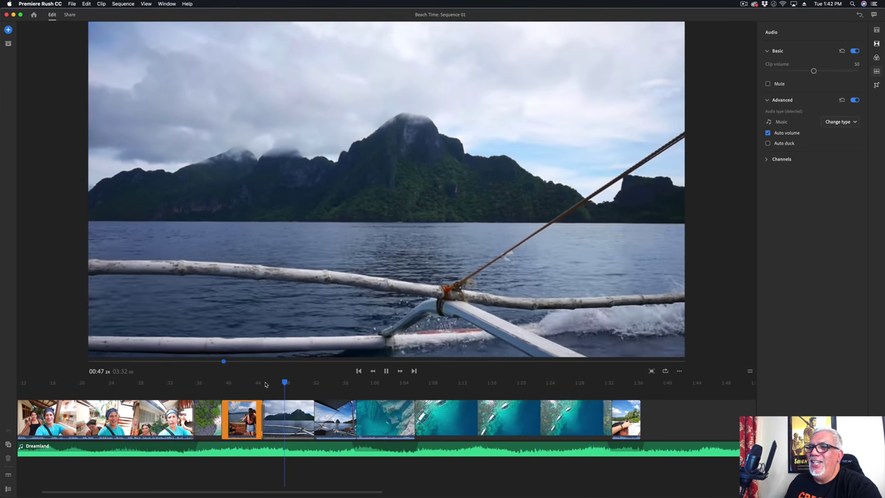
pyautogui.press('space')
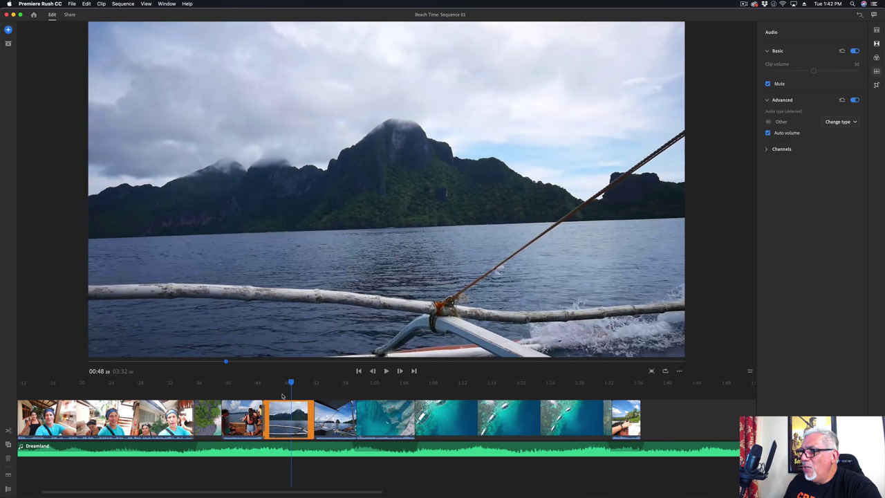
pyautogui.moveTo(312, 418); pyautogui.dragTo(290, 419)
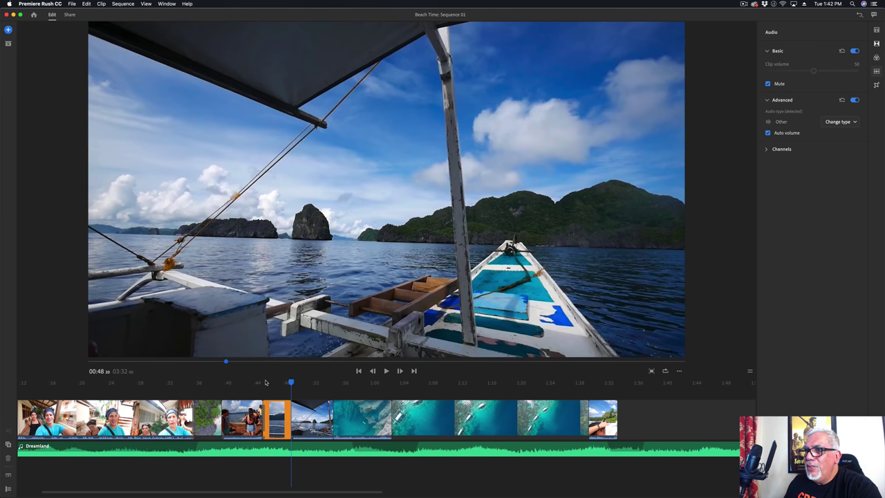
# Step: Shorten the end of the outrigger clip and replay the cut
pyautogui.click(267, 382)
pyautogui.press('space')
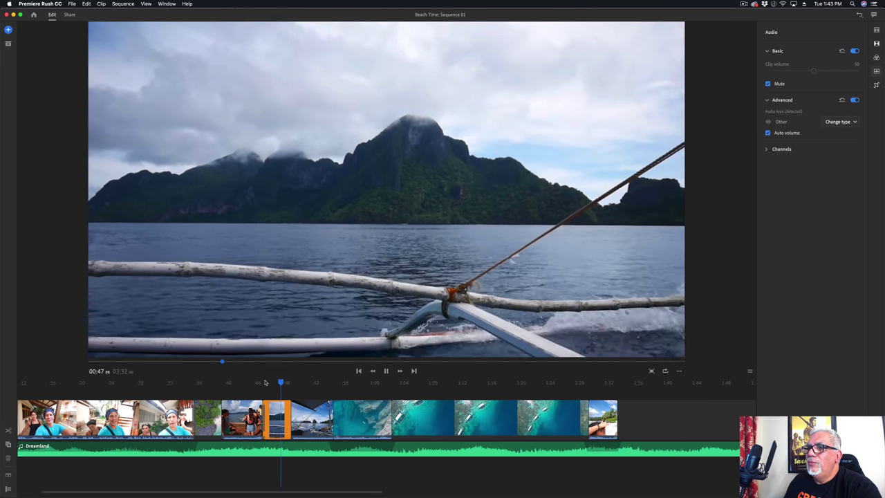
pyautogui.press('space')
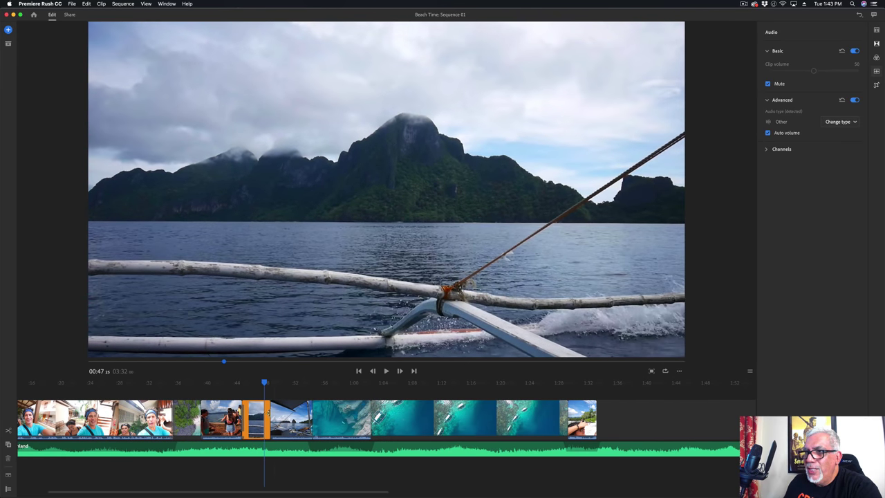
pyautogui.moveTo(269, 413); pyautogui.dragTo(257, 412)
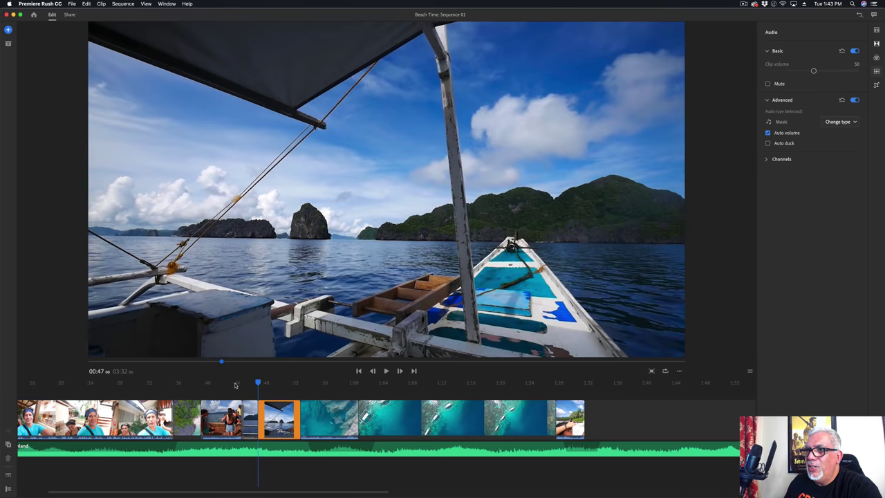
pyautogui.click(236, 386)
pyautogui.press('space')
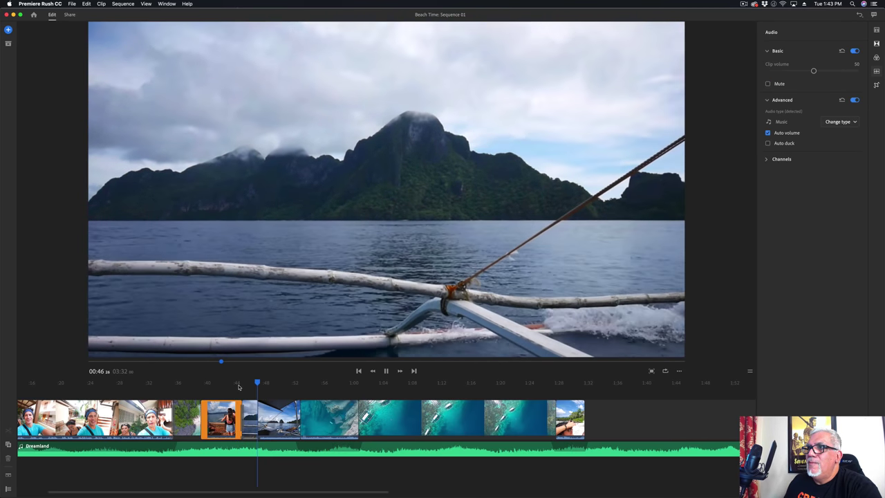
pyautogui.press('space')
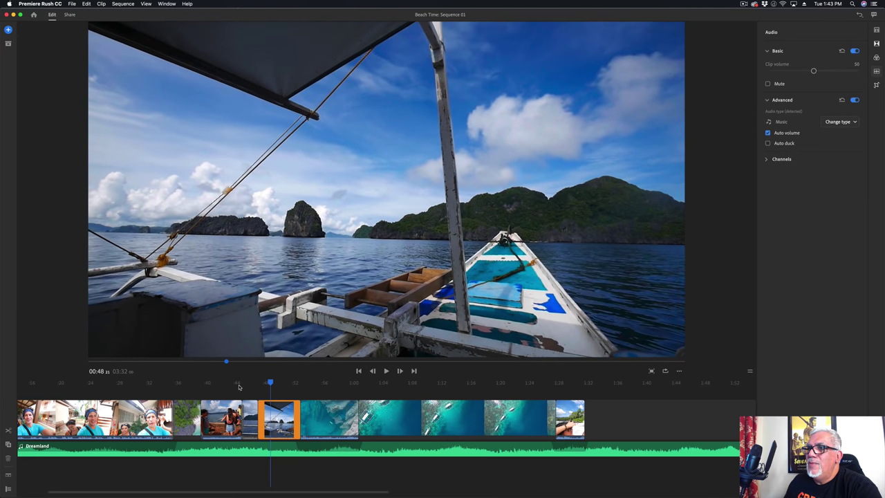
# Step: Shorten the blue-sky boat-ride clip and replay the edit to check the cuts
pyautogui.moveTo(299, 418); pyautogui.dragTo(274, 418)
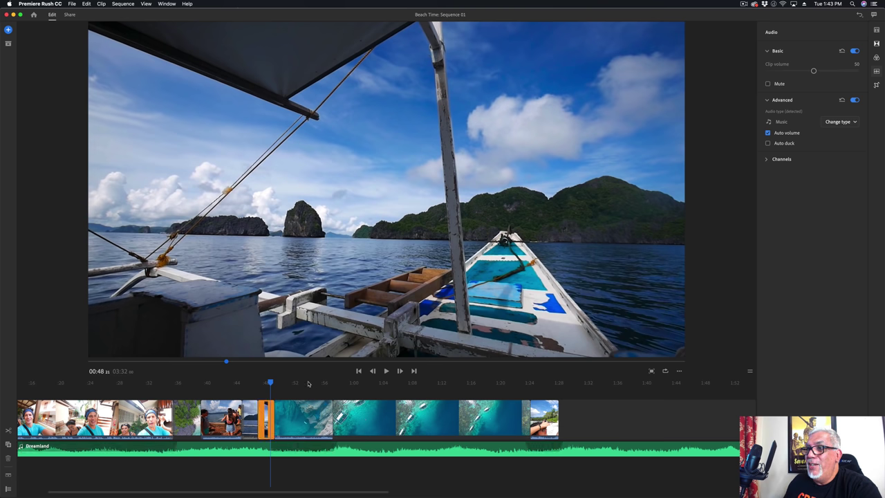
pyautogui.click(249, 383)
pyautogui.press('space')
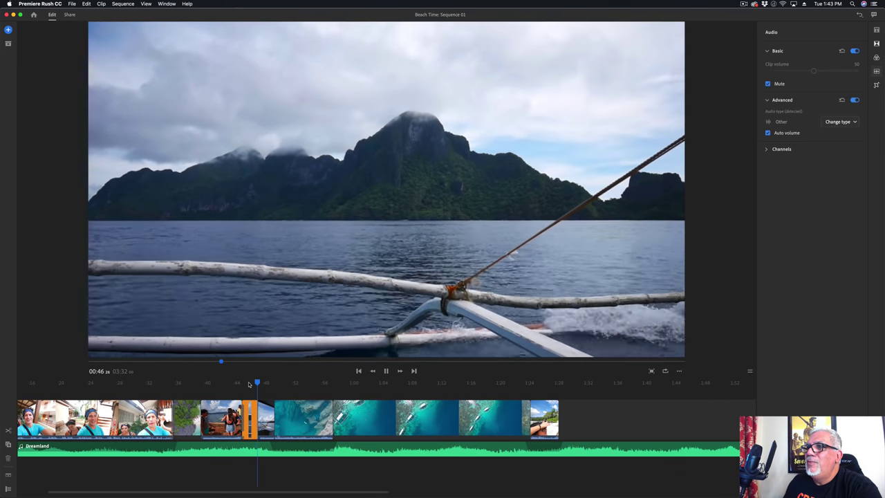
pyautogui.press('space')
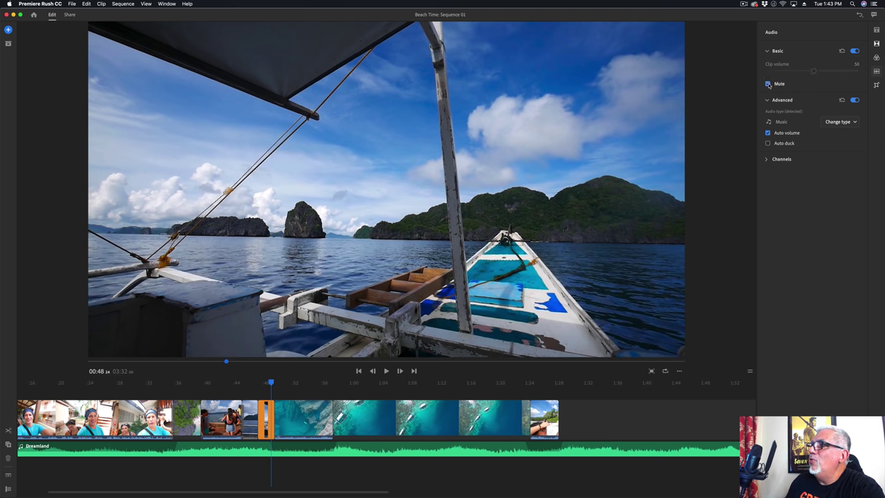
pyautogui.click(253, 384)
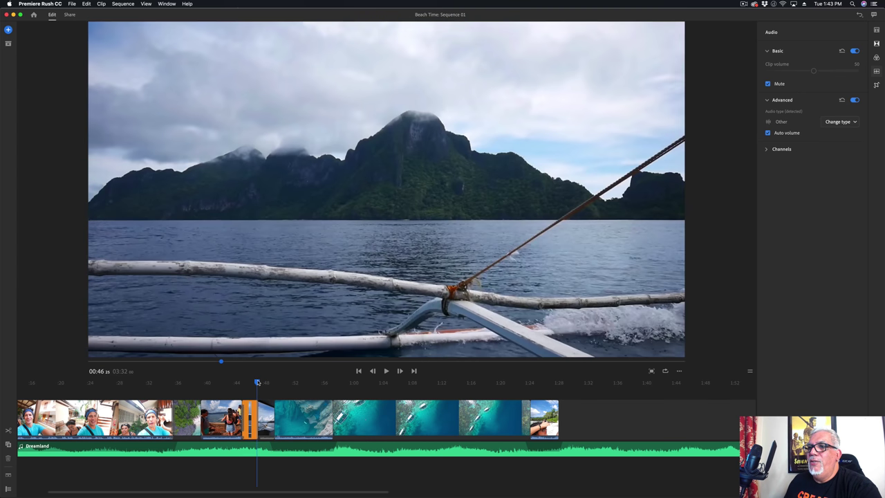
pyautogui.press('space')
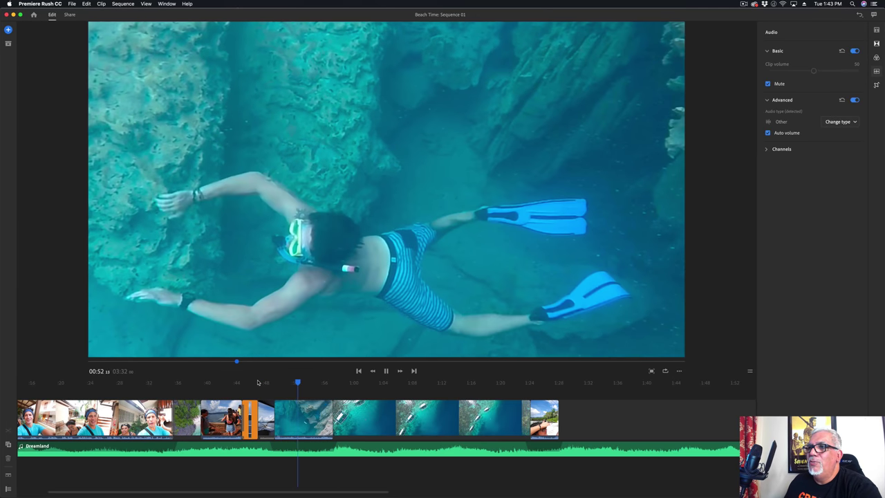
# Step: Trim the end of the underwater snorkel clip shorter and scrub back to review the cut
pyautogui.press('space')
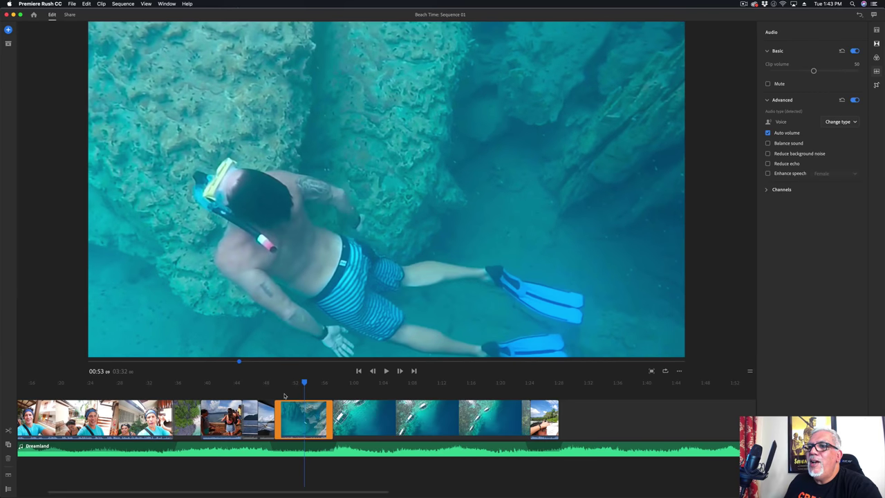
pyautogui.moveTo(271, 386); pyautogui.dragTo(291, 388)
pyautogui.moveTo(294, 388); pyautogui.dragTo(295, 387)
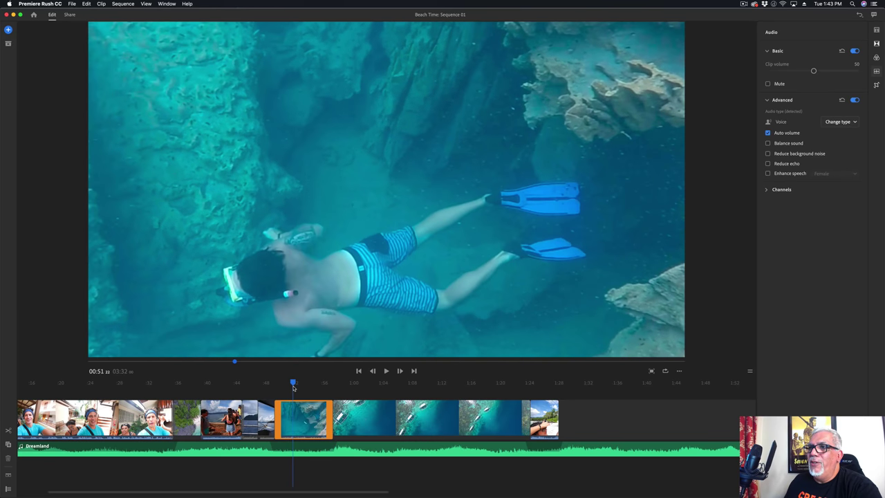
pyautogui.moveTo(329, 416); pyautogui.dragTo(293, 415)
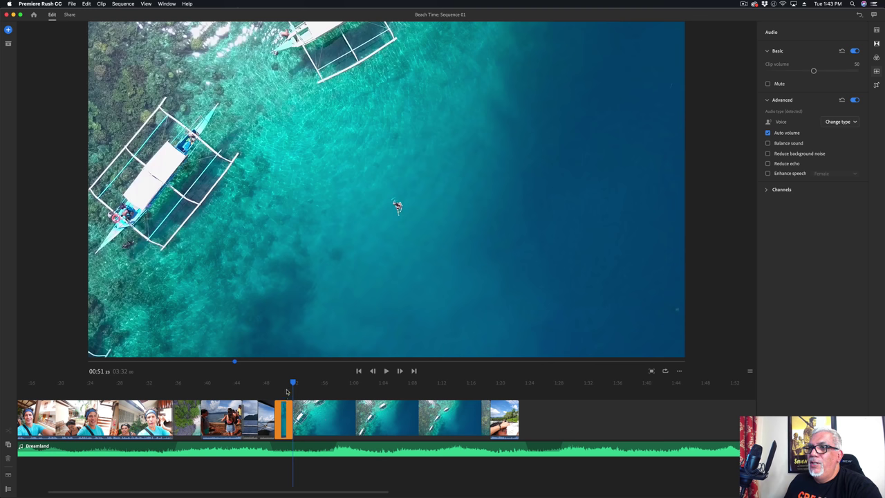
pyautogui.moveTo(294, 384); pyautogui.dragTo(495, 387)
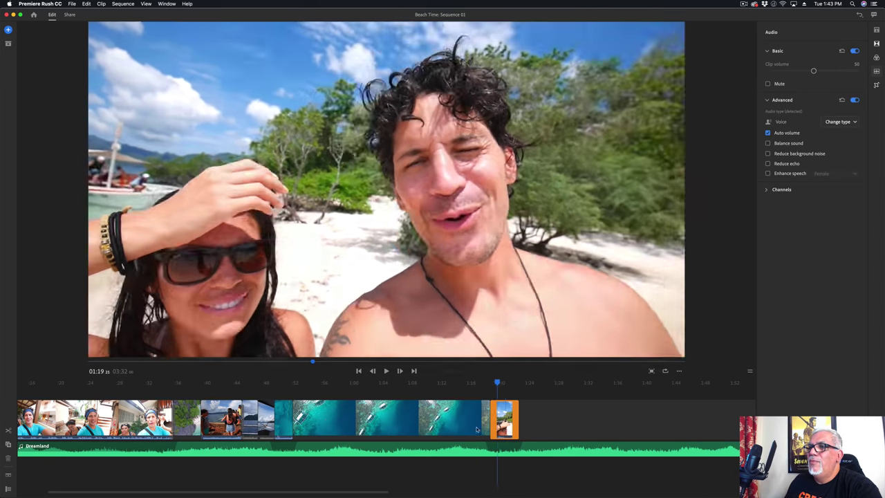
# Step: Play back the ending and delete the closing beach selfie clip
pyautogui.click(308, 412)
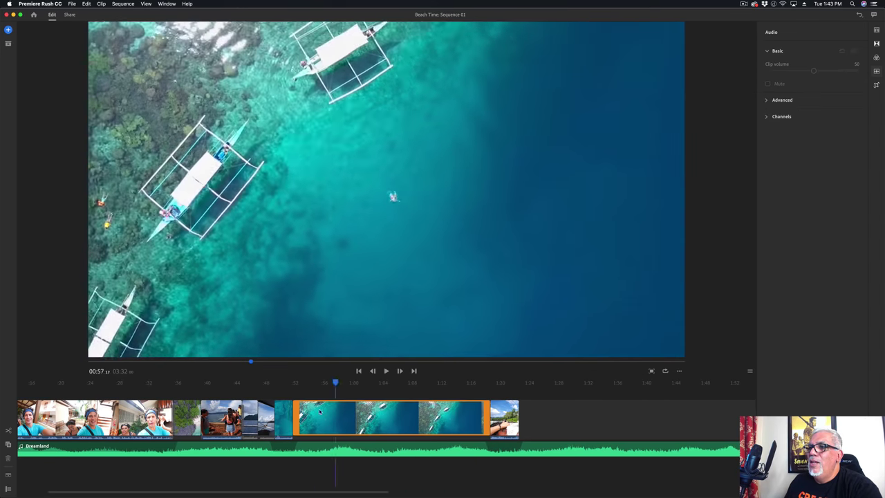
pyautogui.moveTo(309, 411)
pyautogui.mouseDown()
pyautogui.moveTo(356, 414)
pyautogui.moveTo(316, 411)
pyautogui.mouseUp()
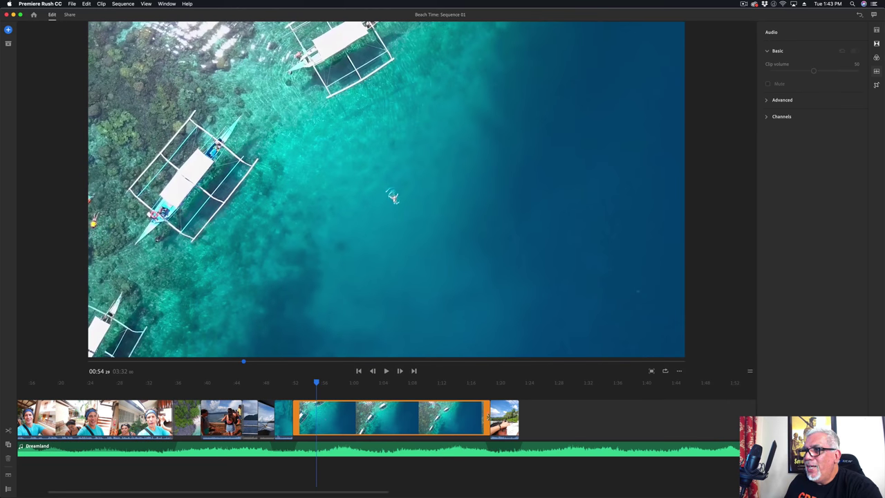
pyautogui.click(492, 384)
pyautogui.press('space')
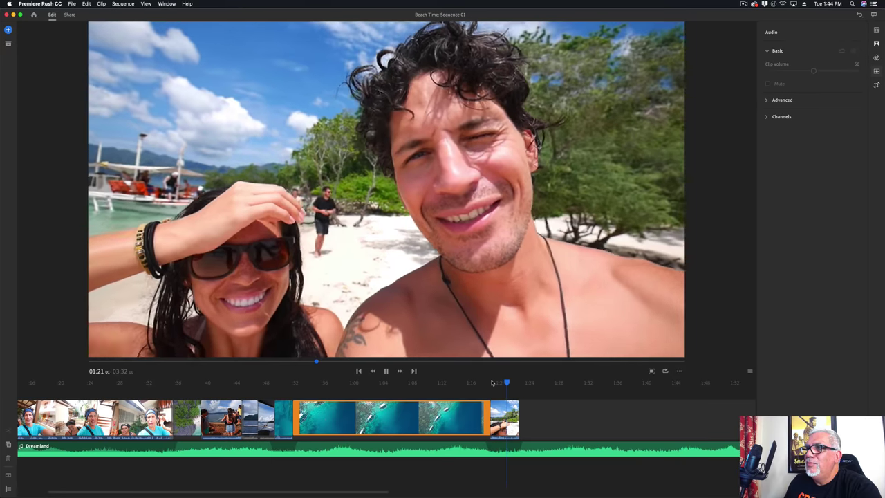
pyautogui.press('space')
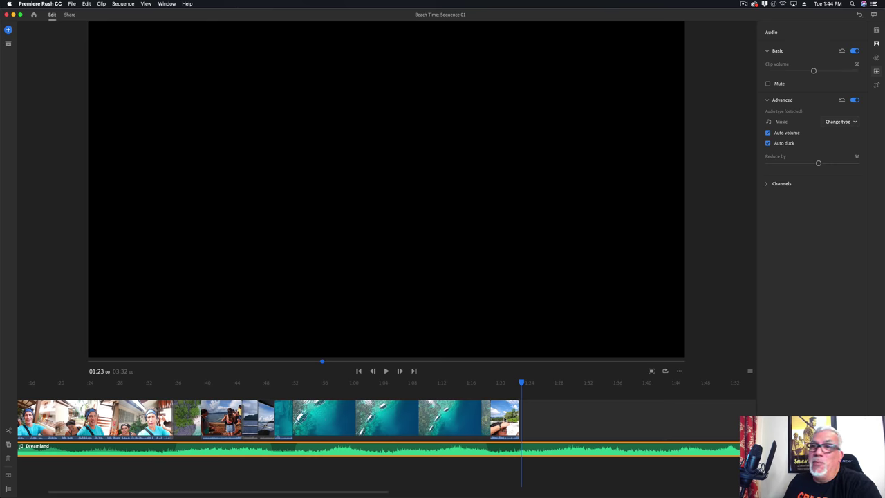
pyautogui.hscroll(2, 380, 429)
pyautogui.click(482, 420)
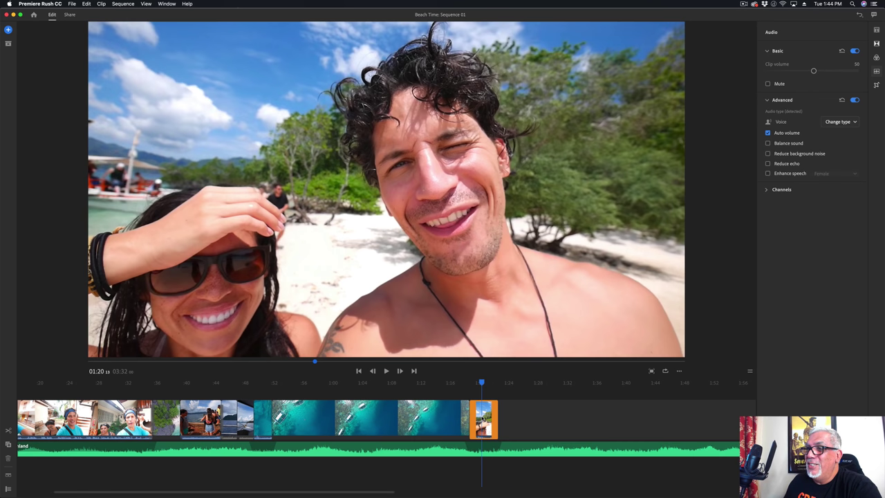
pyautogui.press('Delete')
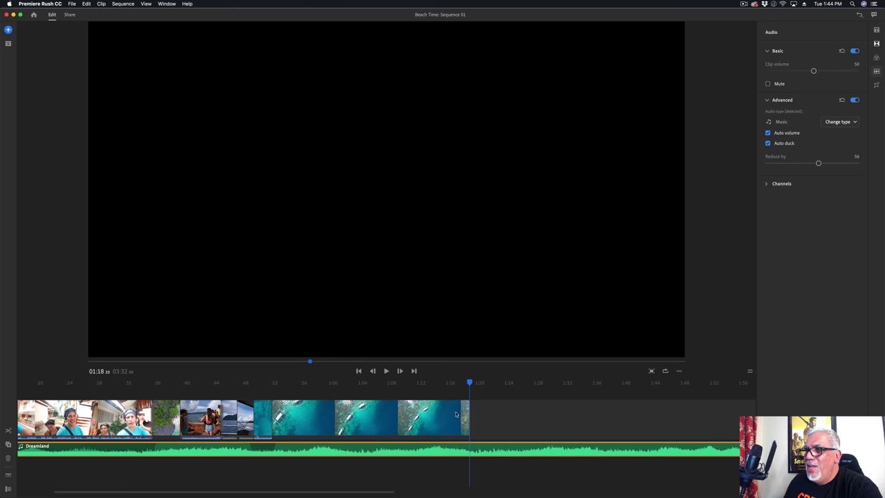
# Step: Trim the aerial drone clip's end back so the video ends around 1:00
pyautogui.click(428, 418)
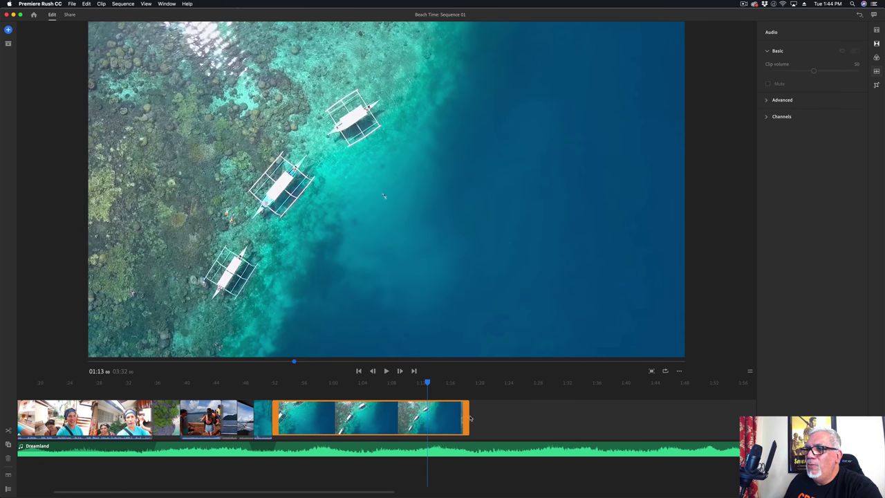
pyautogui.moveTo(470, 418); pyautogui.dragTo(334, 412)
pyautogui.click(367, 448)
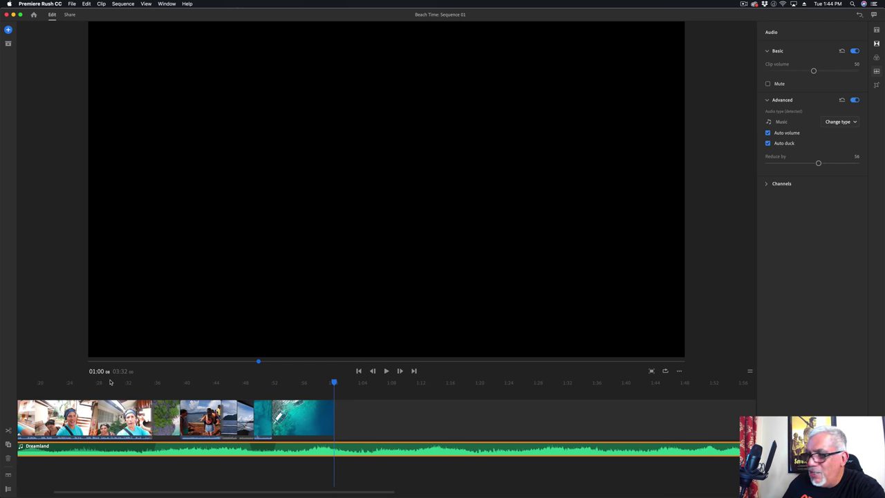
pyautogui.press('Left')
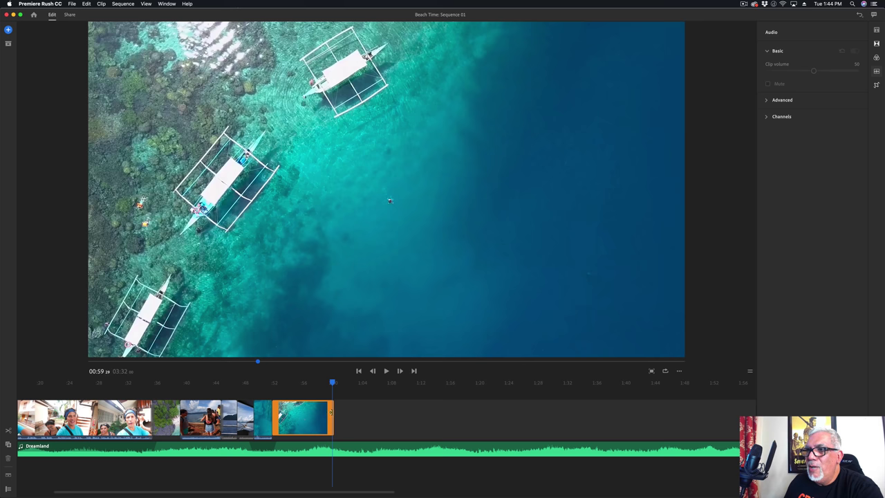
pyautogui.moveTo(332, 413); pyautogui.dragTo(330, 413)
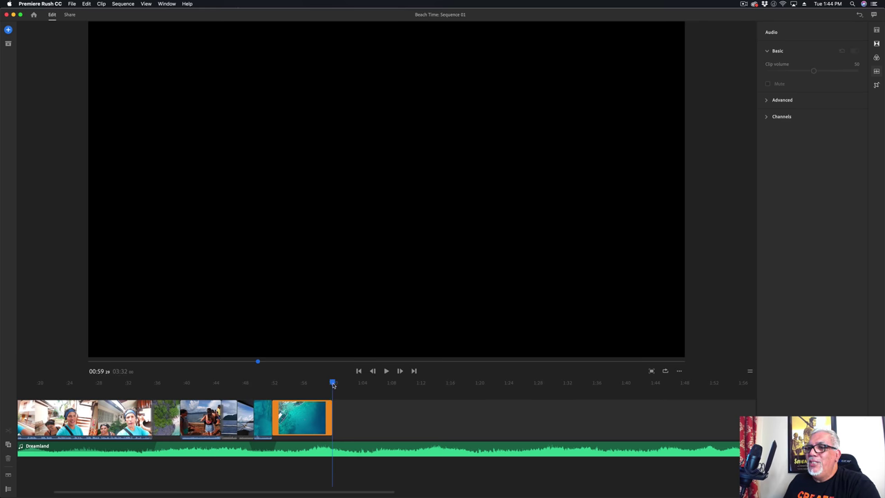
pyautogui.moveTo(332, 383)
pyautogui.mouseDown()
pyautogui.moveTo(262, 383)
pyautogui.moveTo(333, 395)
pyautogui.mouseUp()
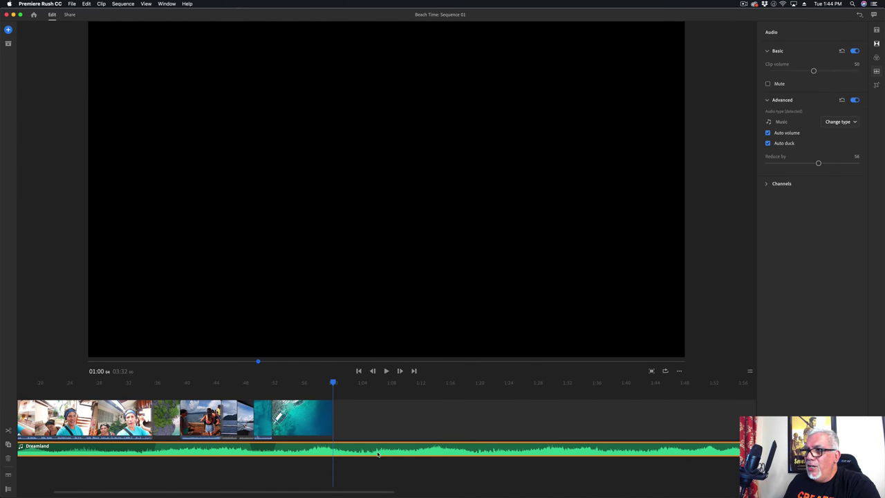
# Step: Shorten the Dreamland music clip by dragging its end leftward
pyautogui.hscroll(15, 379, 454)
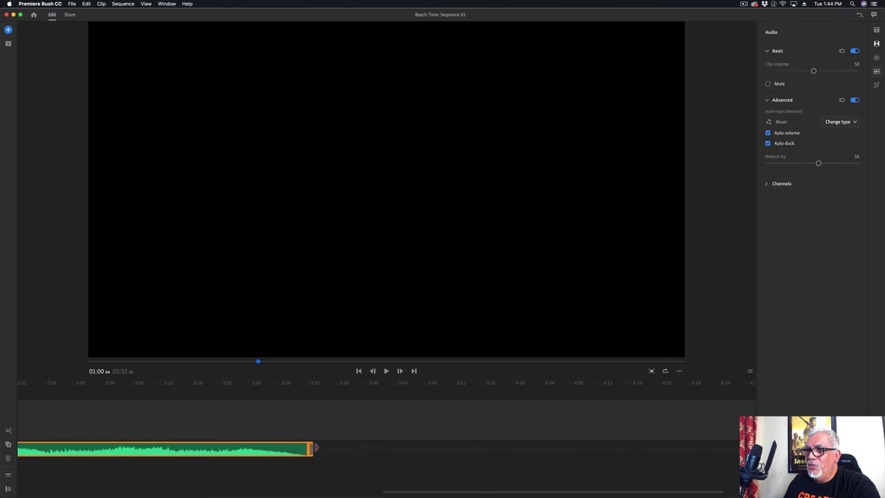
pyautogui.moveTo(311, 450); pyautogui.dragTo(25, 430)
pyautogui.hscroll(-10, 103, 446)
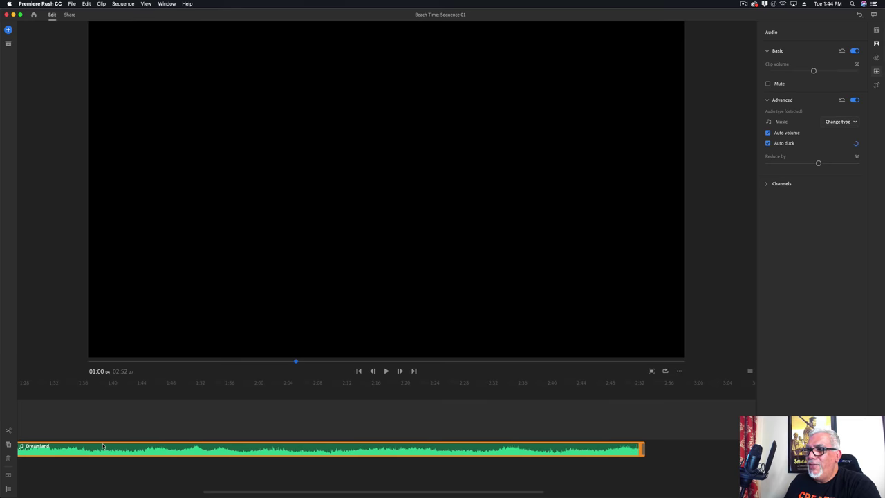
pyautogui.click(645, 448)
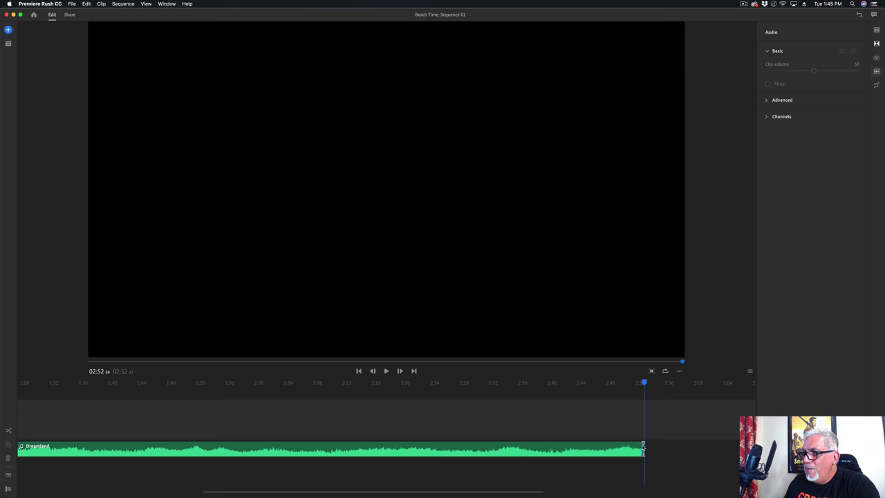
pyautogui.moveTo(642, 450); pyautogui.dragTo(643, 450)
pyautogui.click(643, 450)
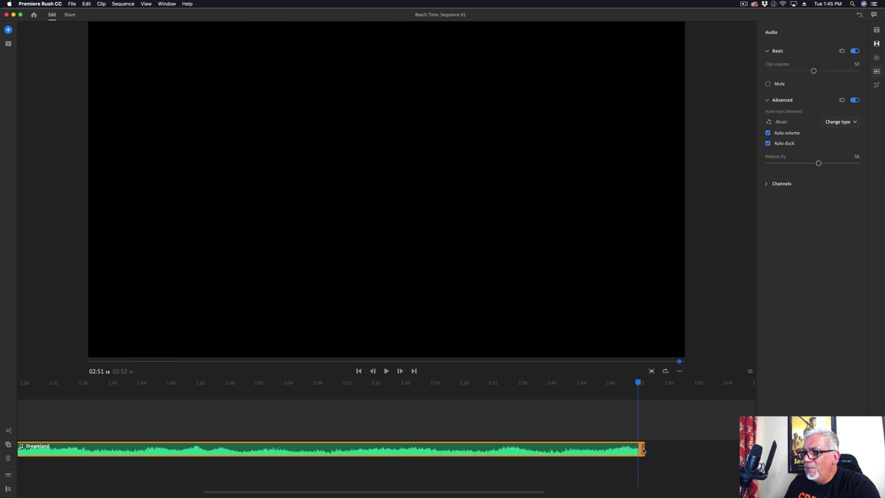
pyautogui.moveTo(642, 450); pyautogui.dragTo(67, 406)
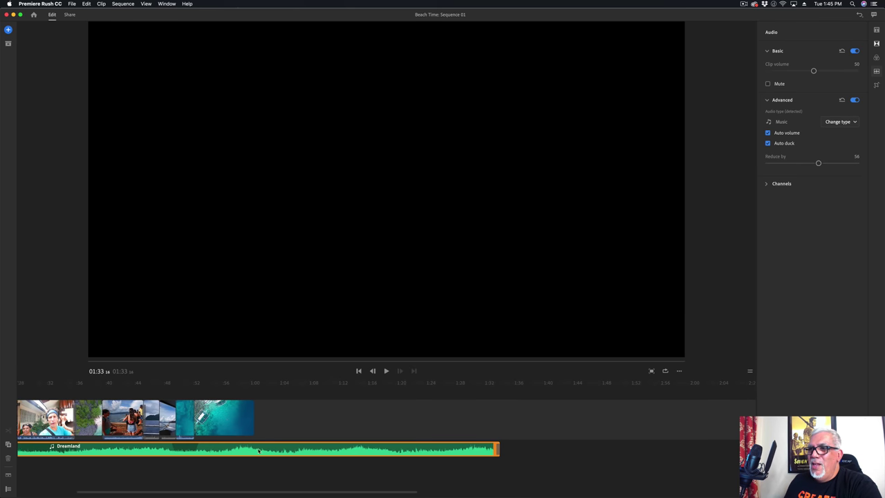
# Step: Trim the Dreamland music to end with the last video clip and play the ending from 0:58
pyautogui.click(488, 432)
pyautogui.click(531, 452)
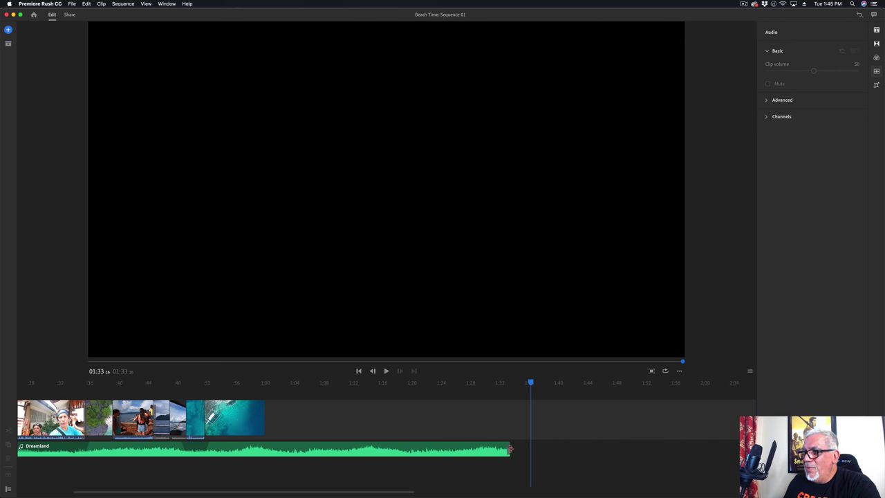
pyautogui.click(509, 423)
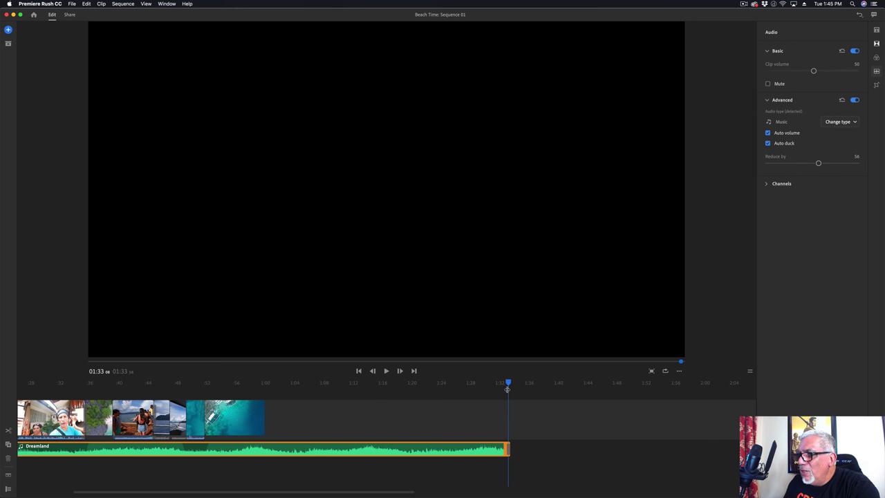
pyautogui.click(504, 390)
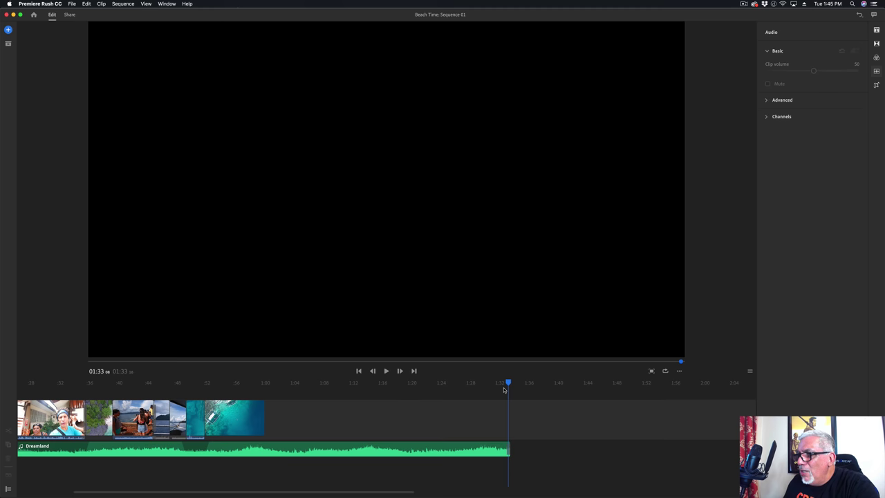
pyautogui.click(507, 449)
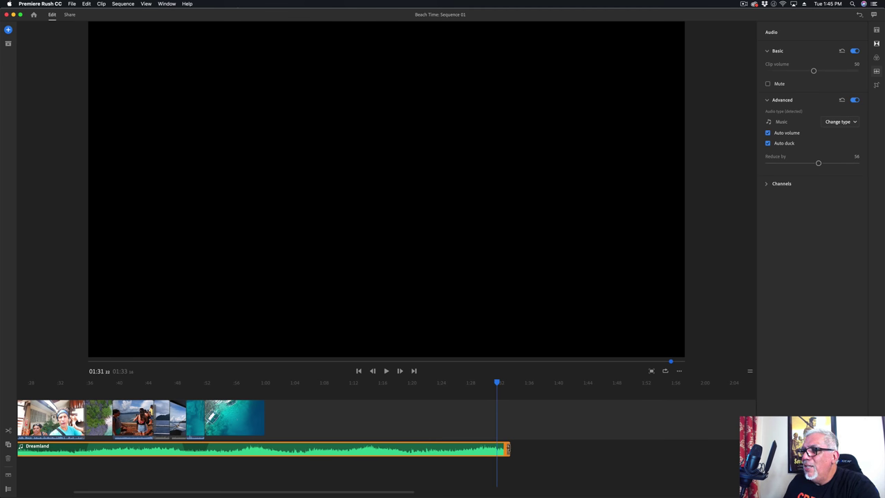
pyautogui.moveTo(508, 449); pyautogui.dragTo(268, 448)
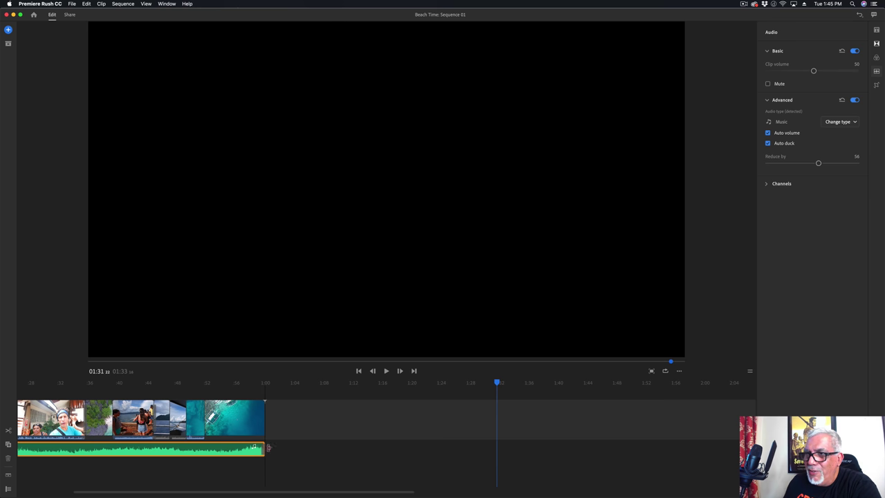
pyautogui.click(253, 389)
pyautogui.press('space')
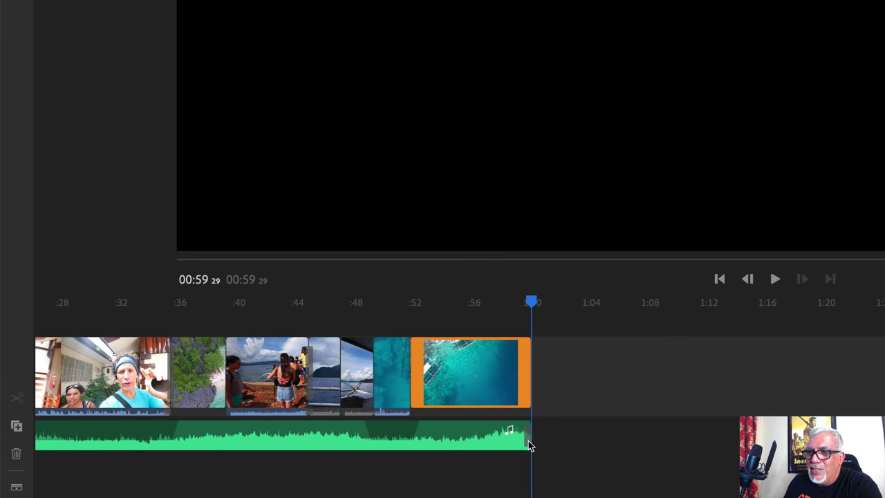
pyautogui.scroll(3, 529, 440)
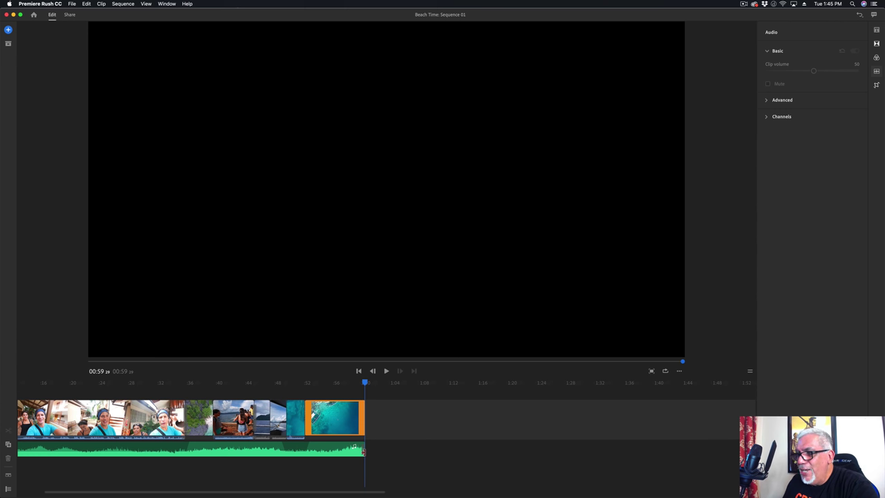
# Step: Undo the trim, split the music where the video ends and delete the leftover part
pyautogui.press('super+z')
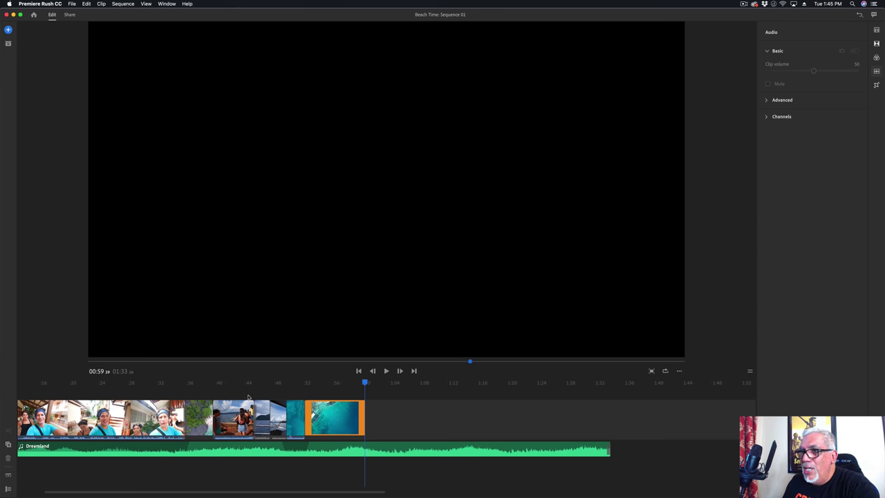
pyautogui.click(368, 452)
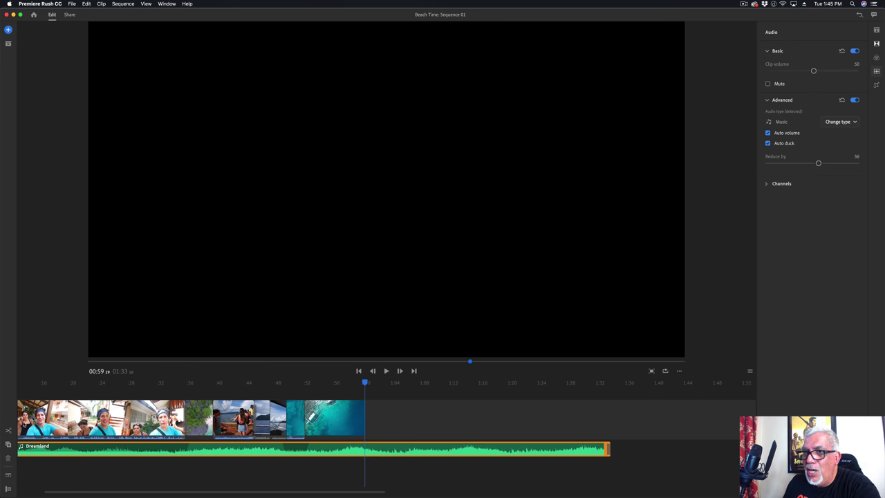
pyautogui.click(8, 431)
pyautogui.click(396, 450)
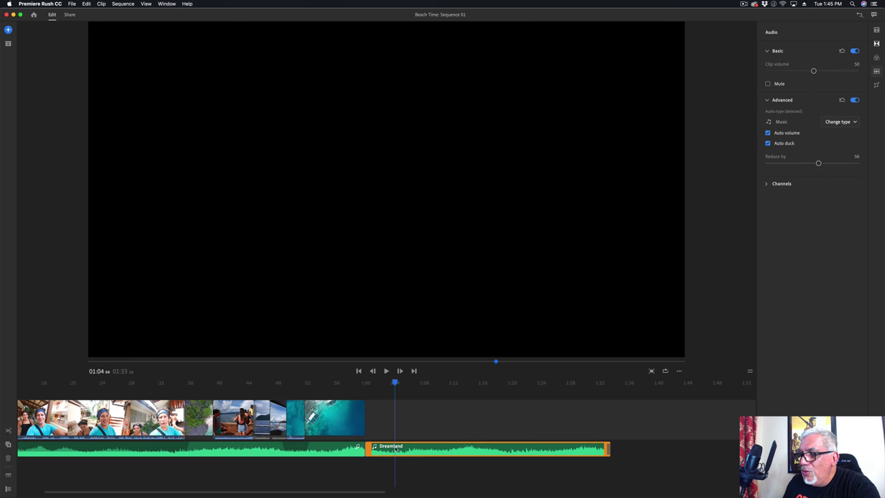
pyautogui.press('Delete')
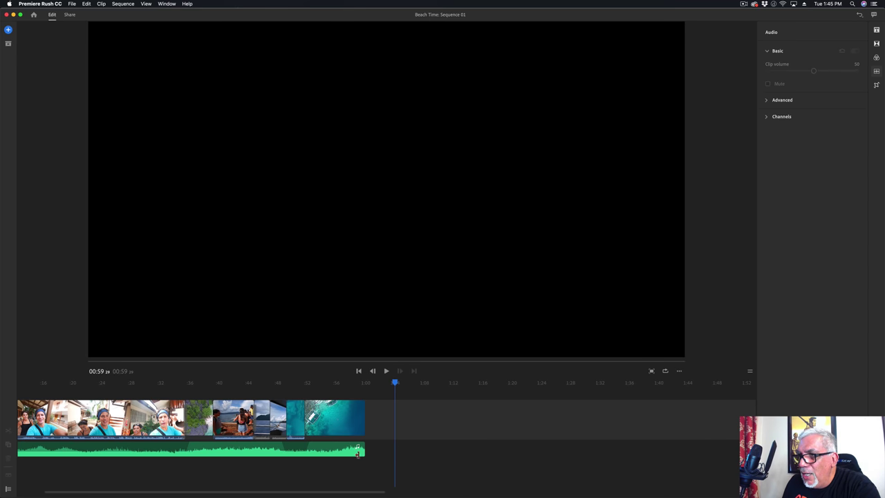
pyautogui.click(355, 387)
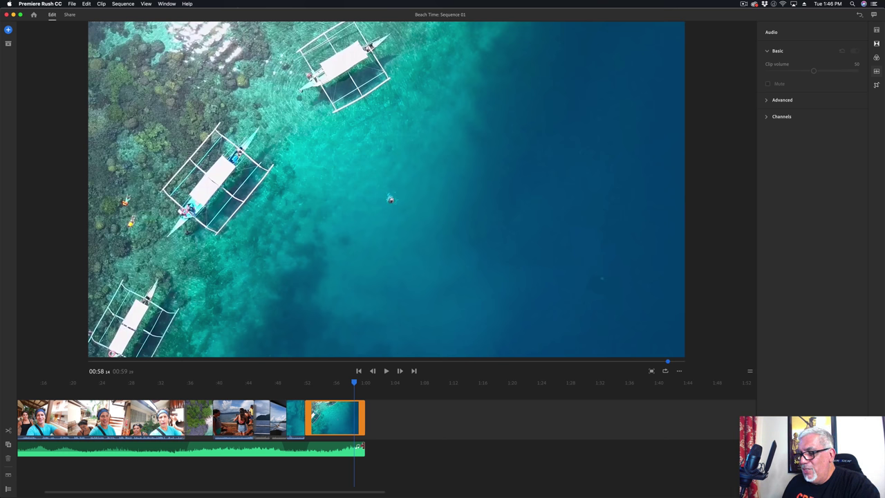
# Step: Restore the music to full length, then trim it back to match the video's 0:59 end
pyautogui.moveTo(360, 447); pyautogui.dragTo(610, 449)
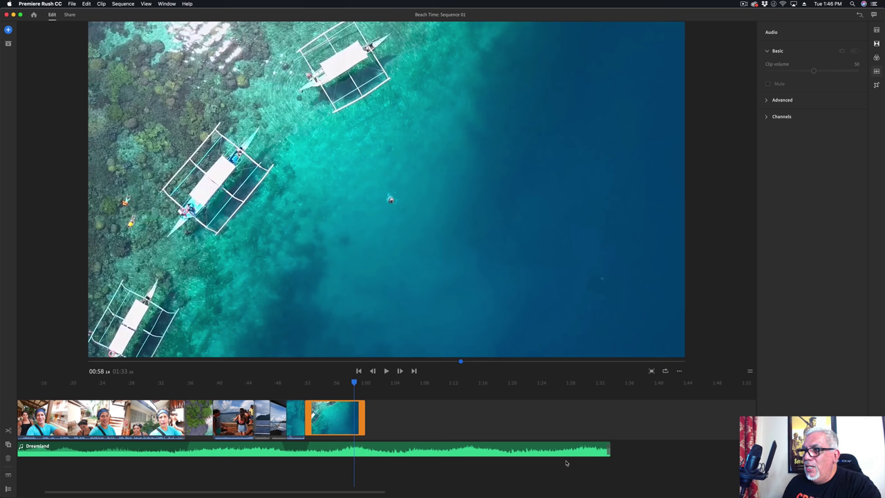
pyautogui.click(609, 449)
pyautogui.moveTo(609, 450); pyautogui.dragTo(356, 447)
pyautogui.click(395, 453)
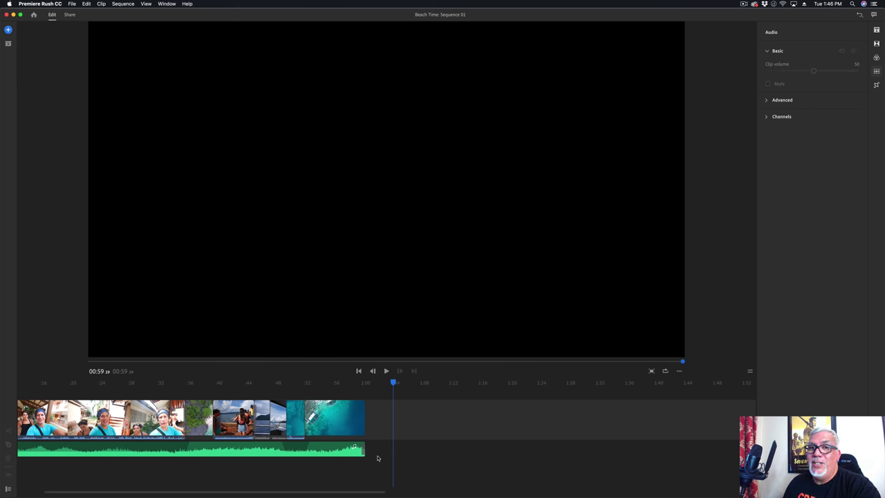
pyautogui.hscroll(-3, 384, 455)
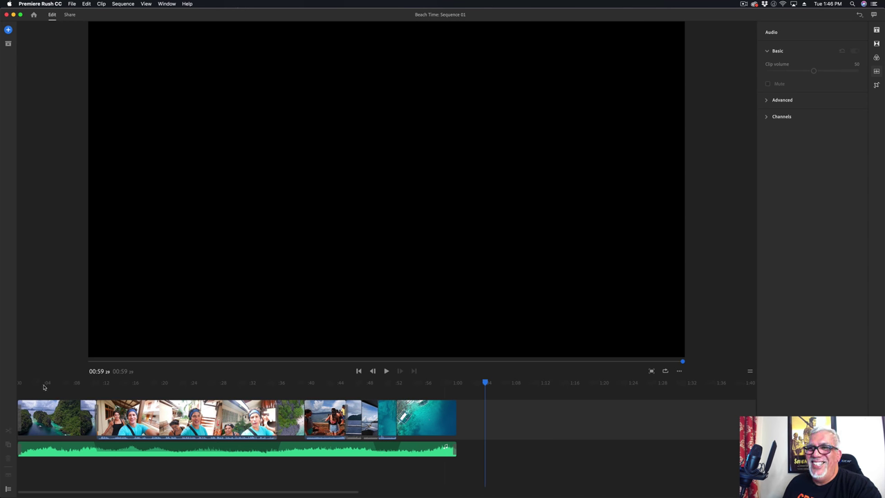
pyautogui.click(20, 384)
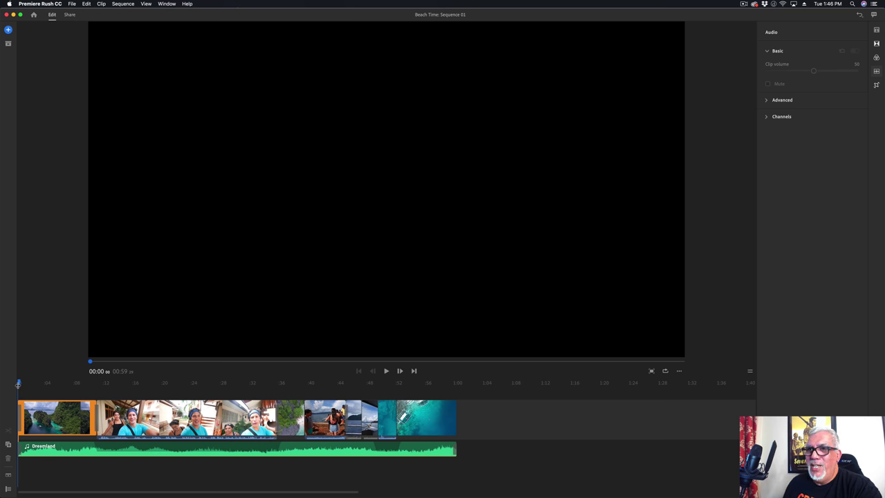
pyautogui.moveTo(19, 385); pyautogui.dragTo(437, 491)
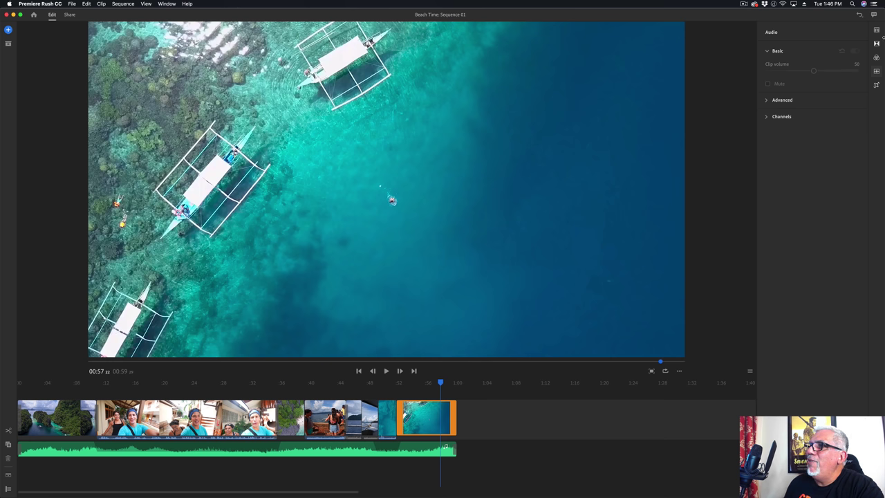
# Step: Apply the Dip to Black transition preset and preview playback from about 0:50
pyautogui.click(877, 44)
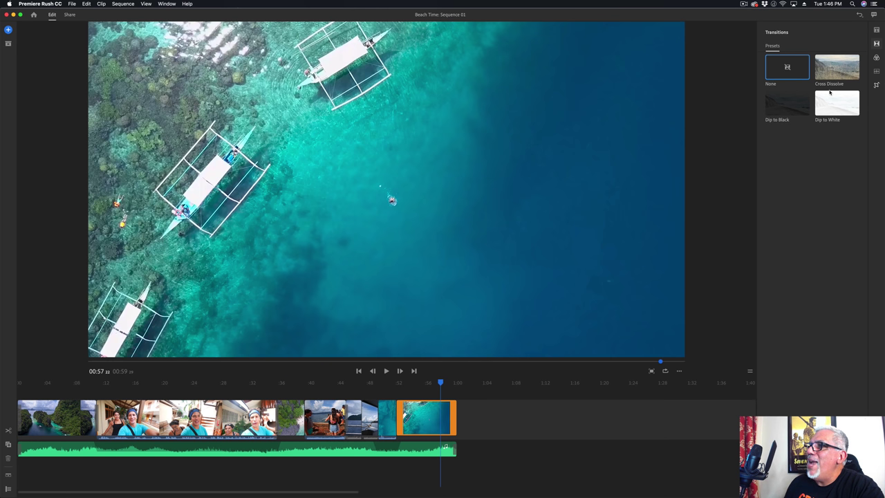
pyautogui.click(783, 111)
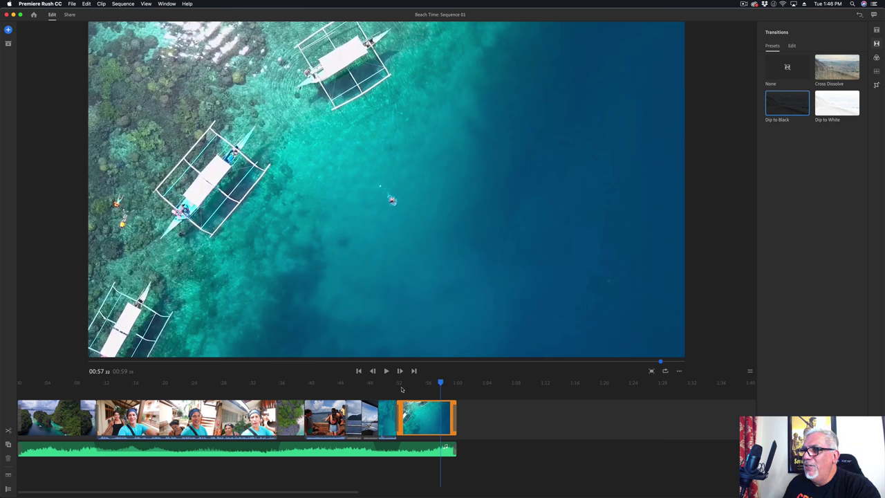
pyautogui.click(391, 384)
pyautogui.press('space')
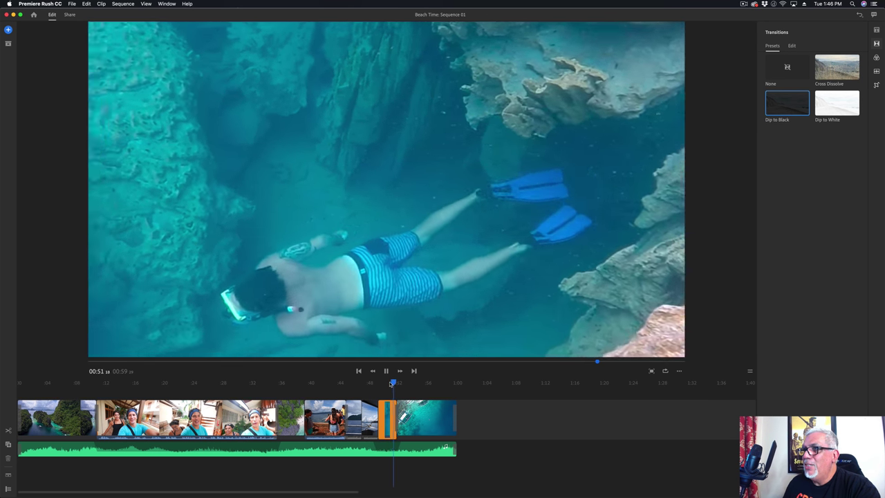
pyautogui.press('space')
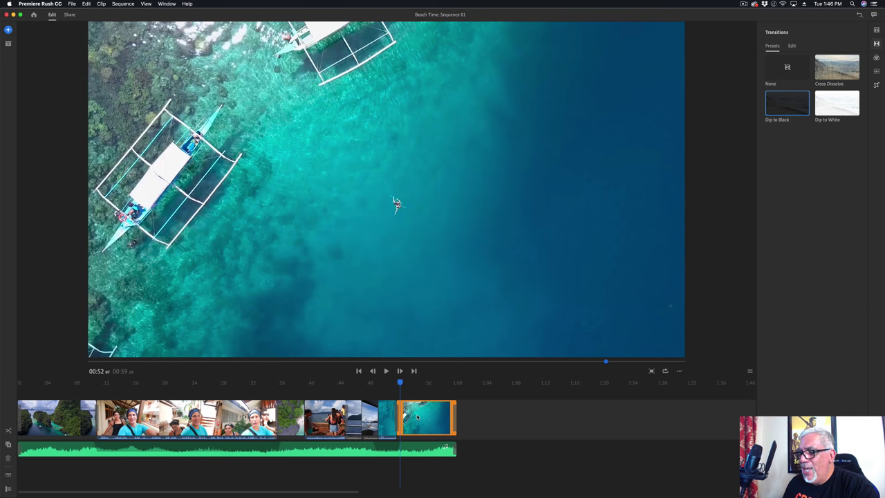
# Step: Place Dip to Black at the very end of the sequence, comparing with and without it
pyautogui.click(456, 384)
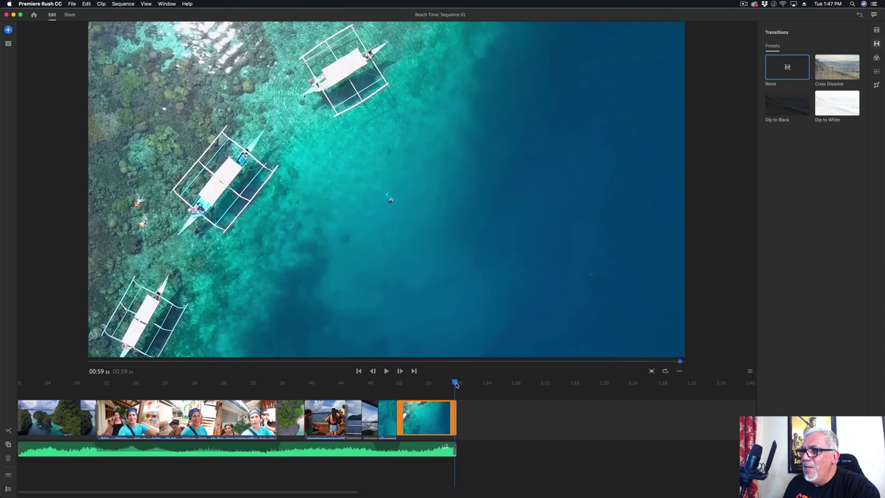
pyautogui.click(786, 105)
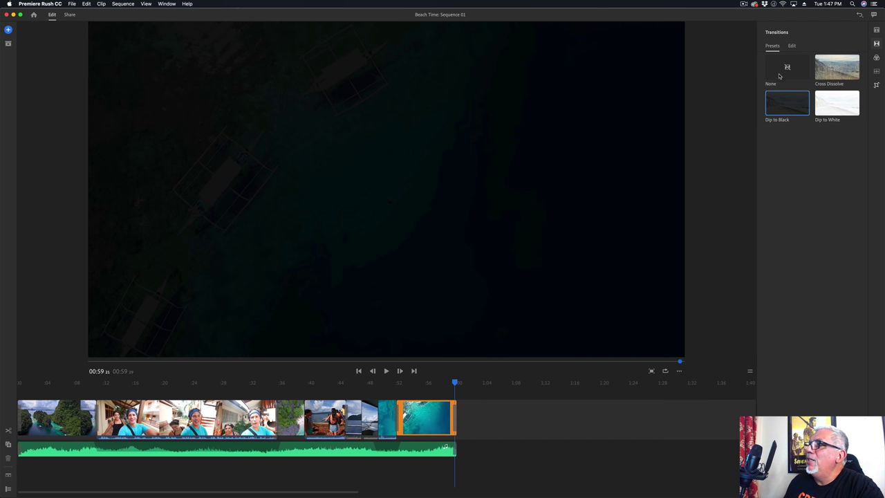
pyautogui.click(780, 72)
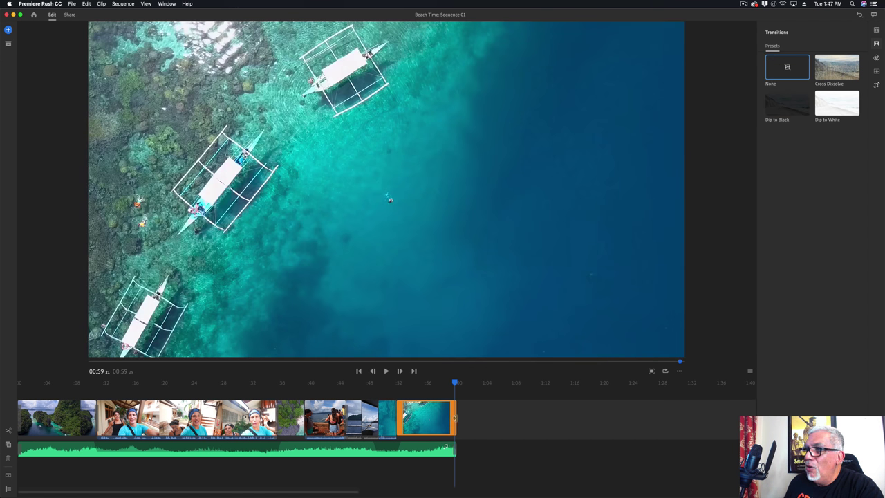
pyautogui.click(457, 383)
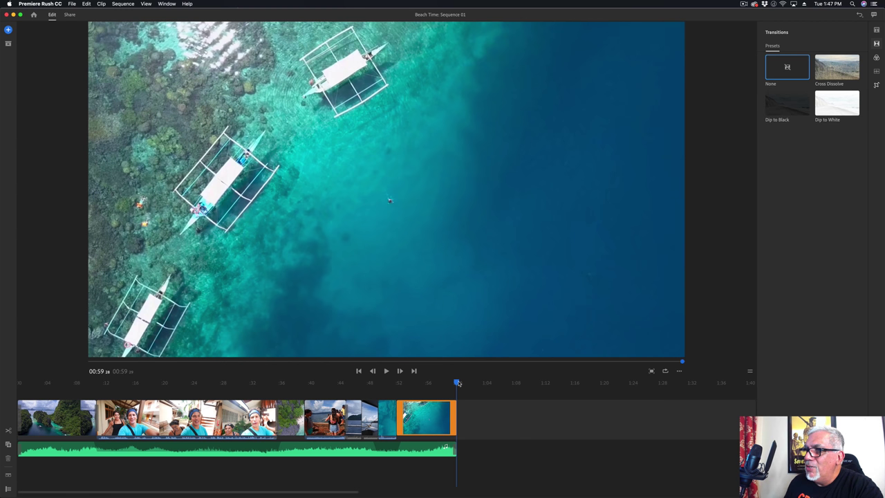
pyautogui.click(796, 102)
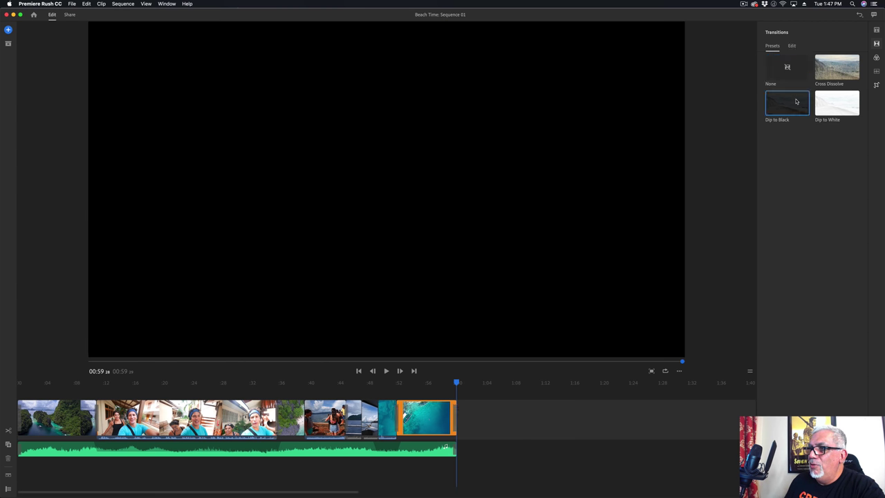
# Step: Preview the transition at the snorkel-to-aerial cut around 0:51, then select that cut
pyautogui.click(398, 417)
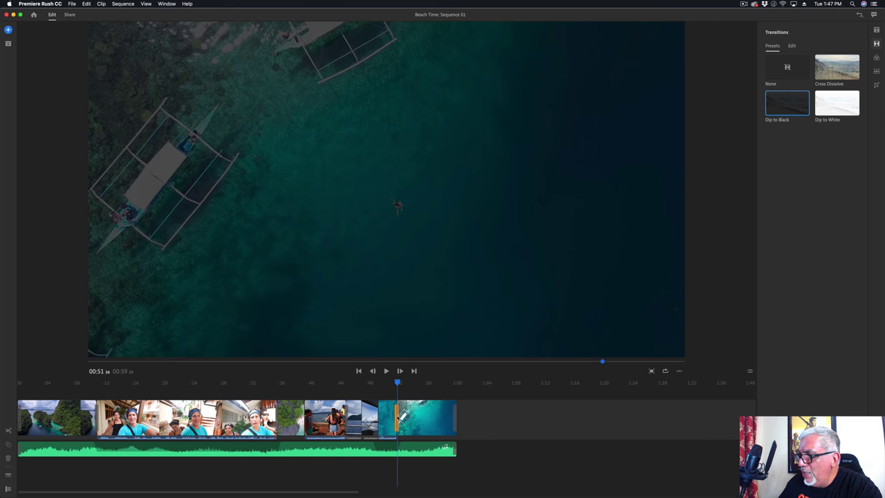
pyautogui.click(396, 417)
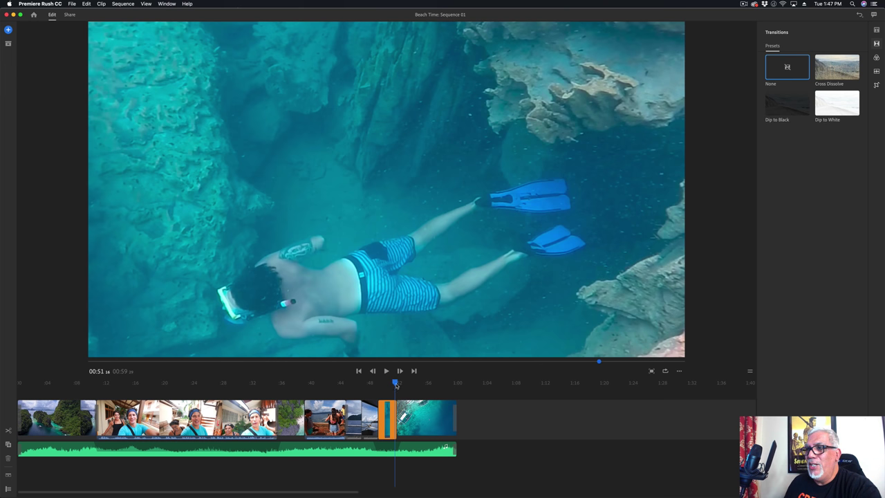
pyautogui.press('space')
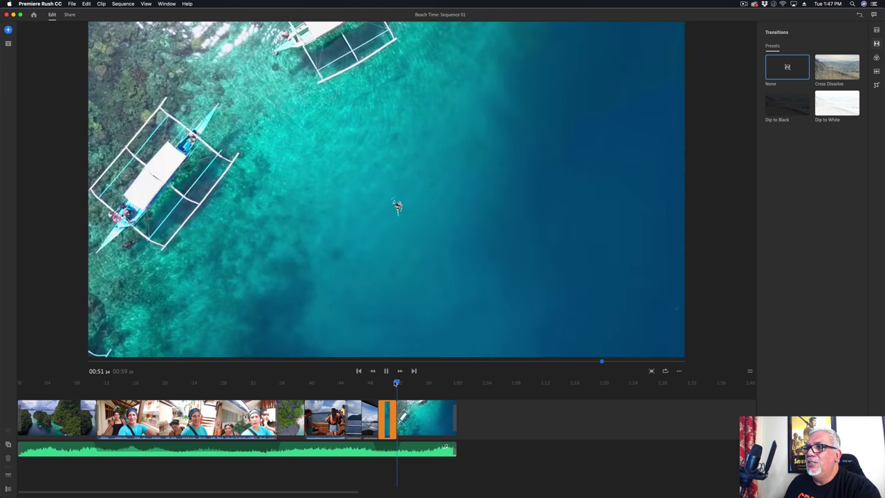
pyautogui.click(390, 383)
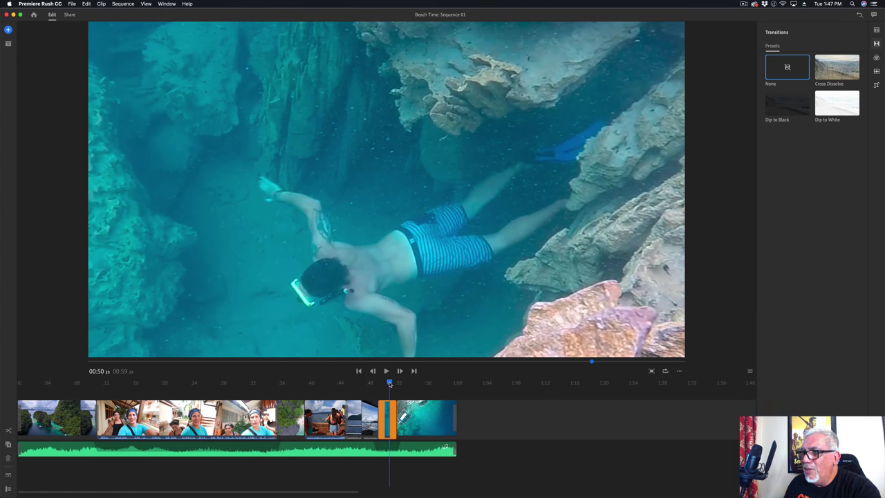
pyautogui.press('space')
pyautogui.press('space')
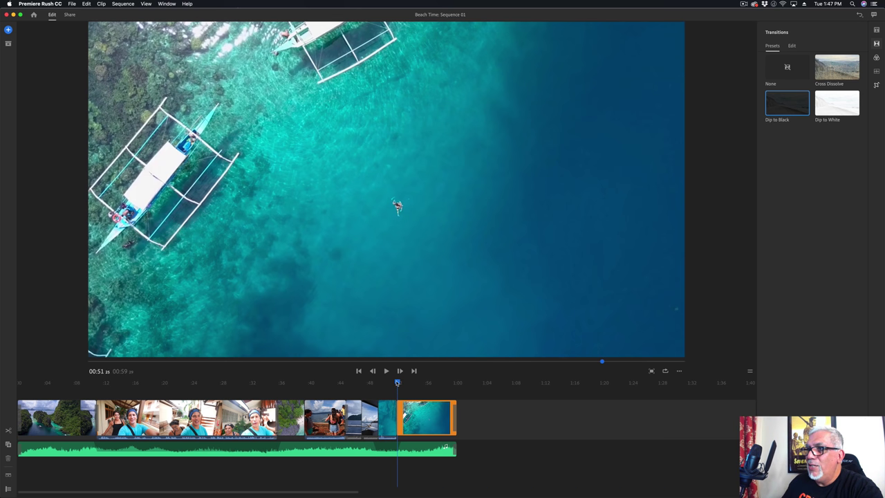
pyautogui.click(398, 382)
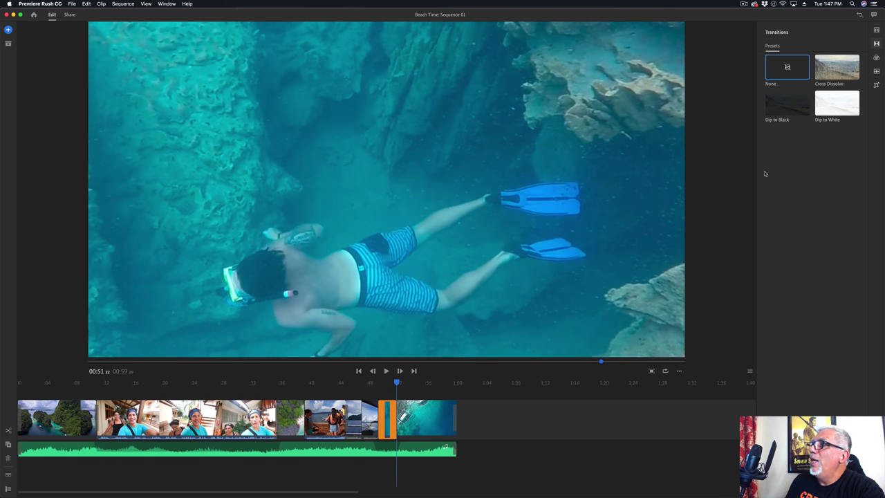
# Step: Apply Cross Dissolve at the snorkel-to-aerial cut and play from just before it
pyautogui.click(834, 69)
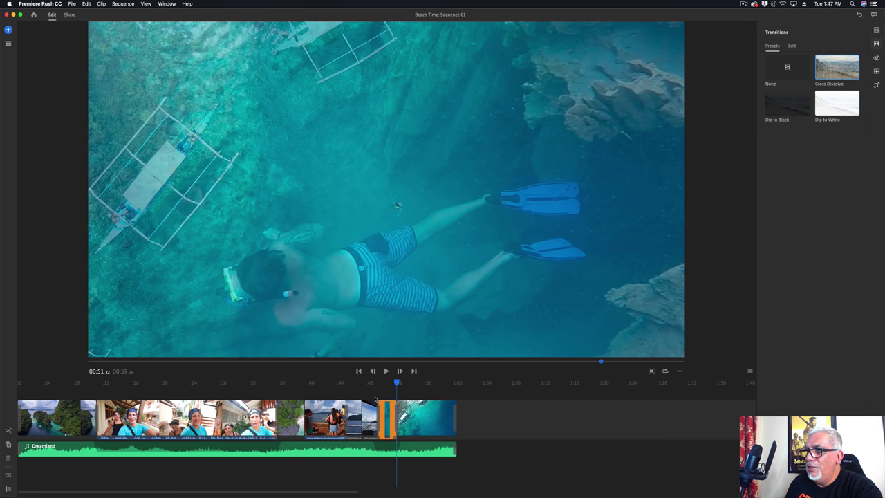
pyautogui.click(378, 420)
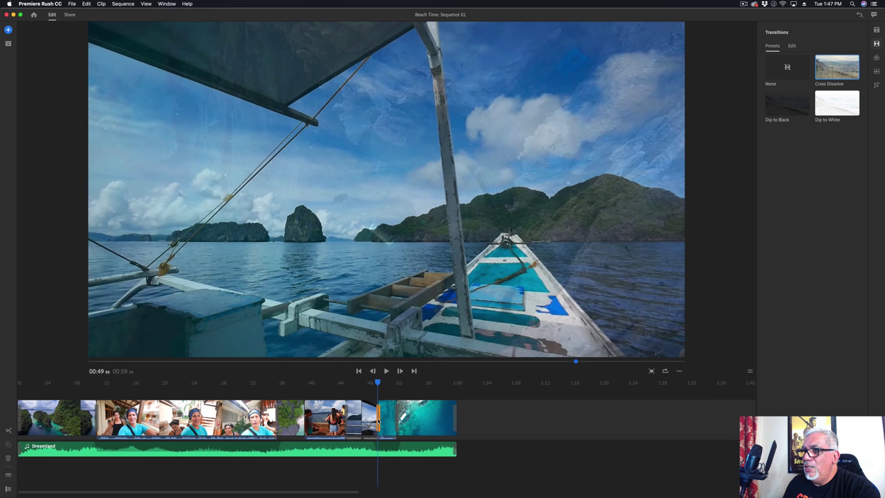
pyautogui.click(378, 420)
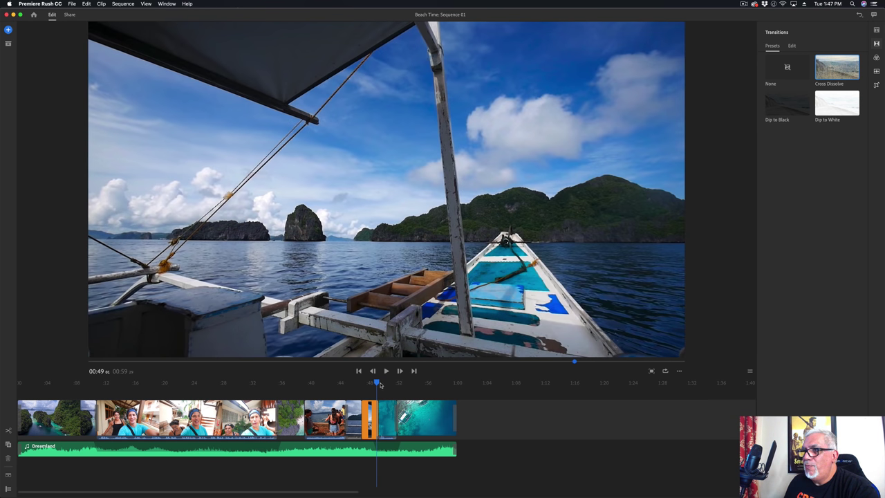
pyautogui.press('space')
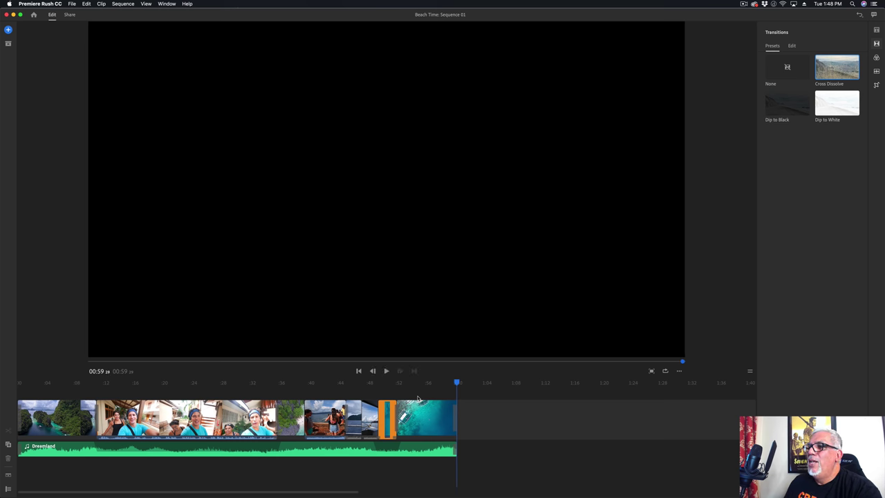
# Step: Show the Titles options for the first clip and scroll through the available title templates
pyautogui.click(876, 30)
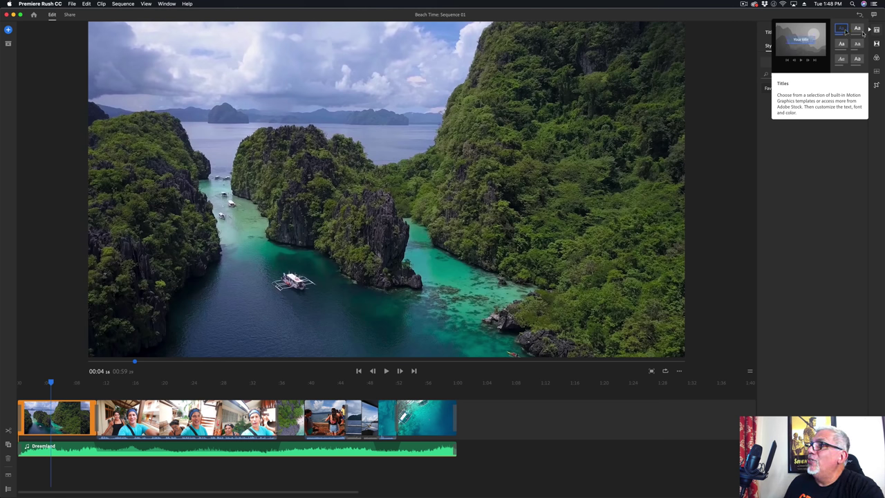
pyautogui.click(877, 30)
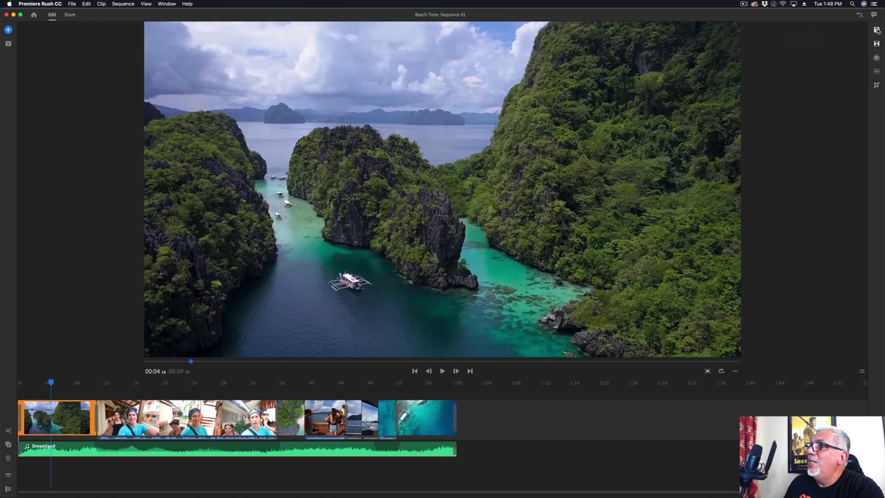
pyautogui.click(877, 30)
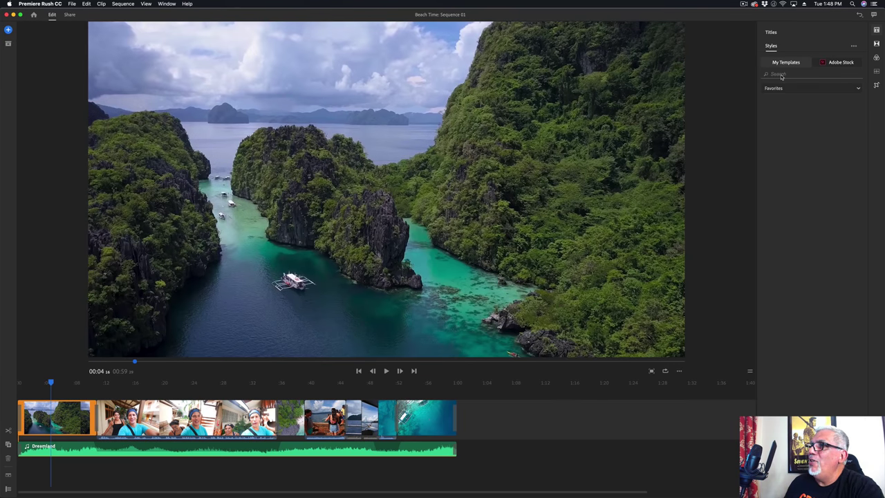
pyautogui.click(836, 64)
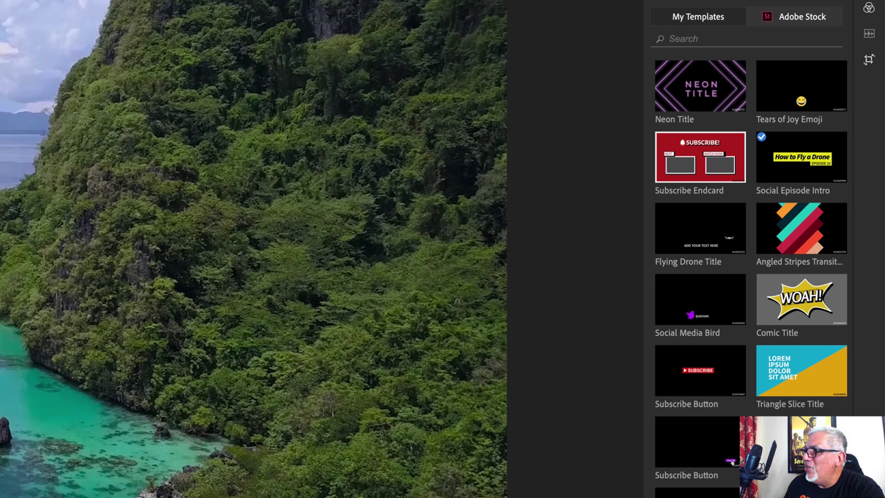
pyautogui.scroll(-5, 751, 270)
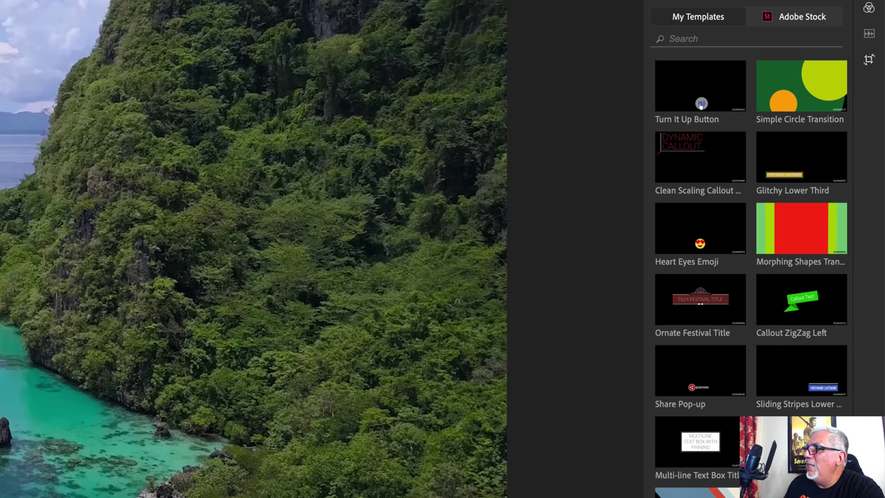
pyautogui.scroll(-5, 751, 270)
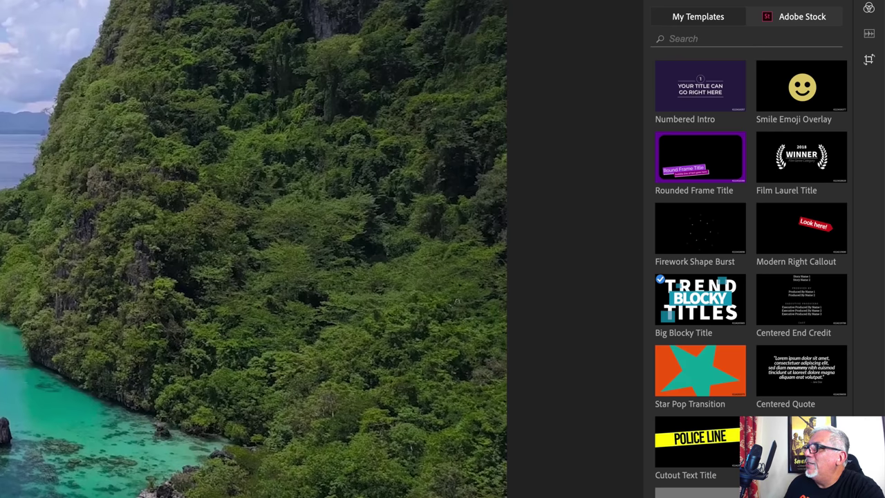
pyautogui.scroll(-5, 814, 236)
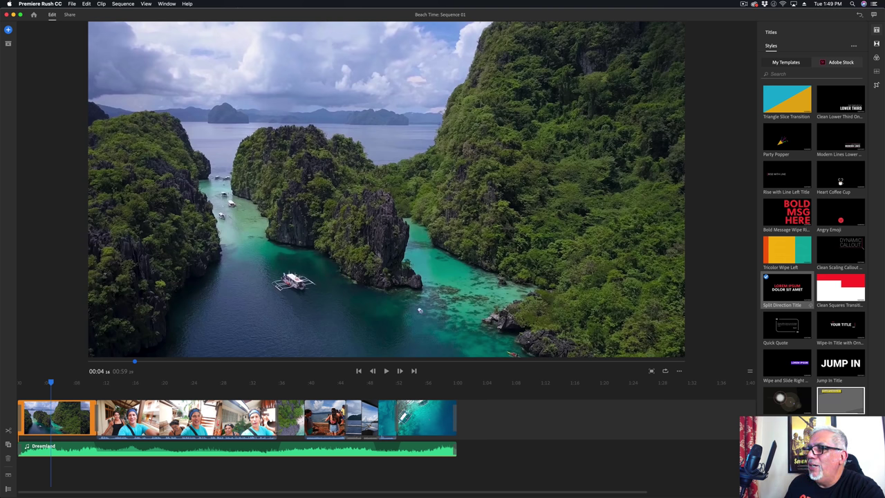
# Step: Add the Split Direction Title to the timeline and sync its missing Soleil Extrabold font
pyautogui.moveTo(290, 383); pyautogui.dragTo(286, 403)
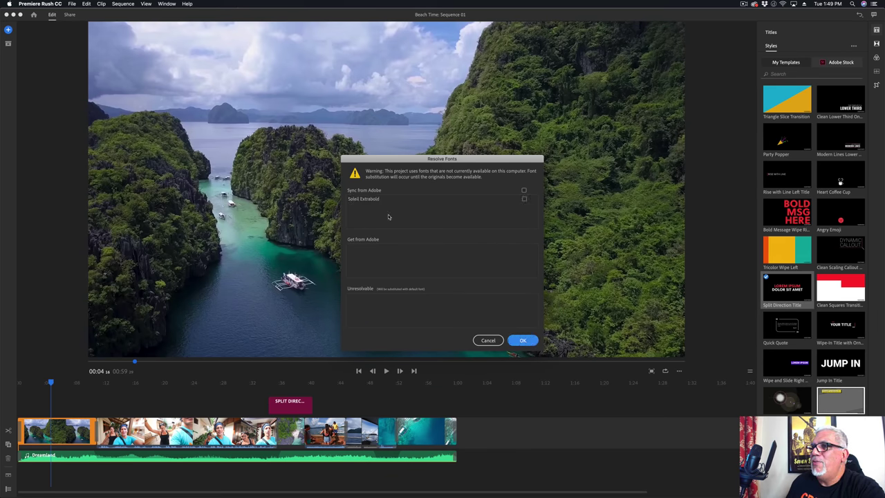
pyautogui.click(523, 191)
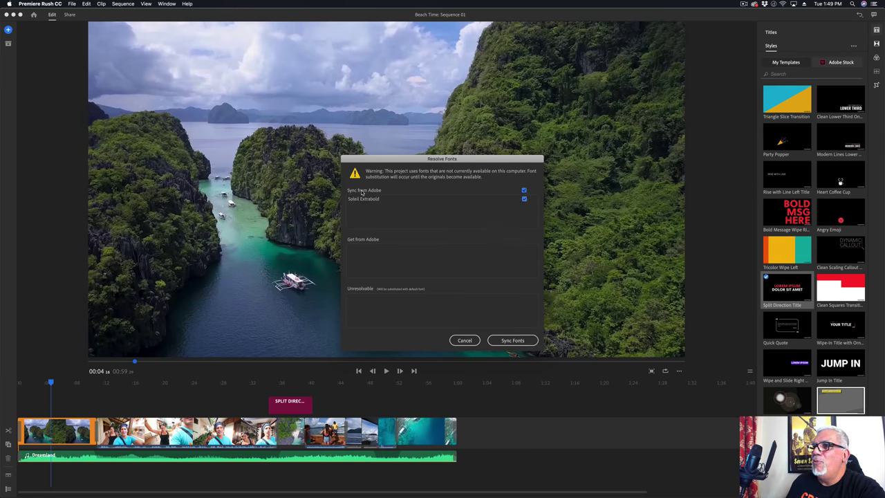
pyautogui.click(510, 341)
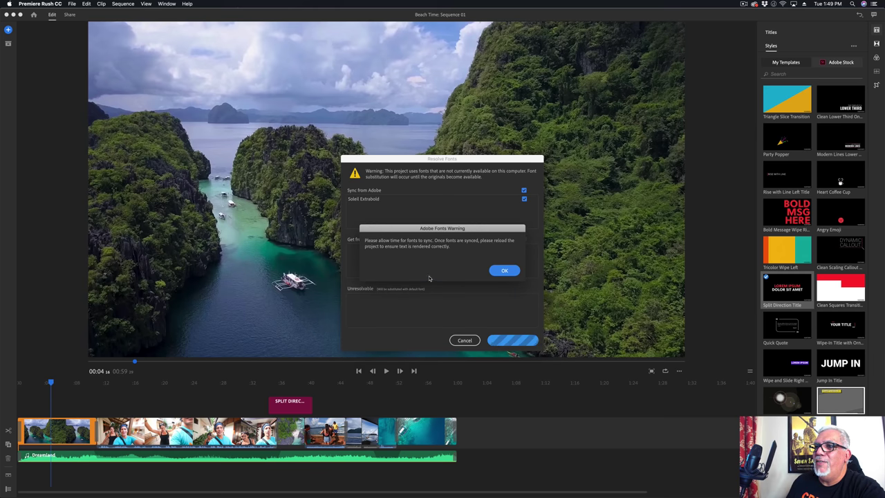
pyautogui.click(504, 271)
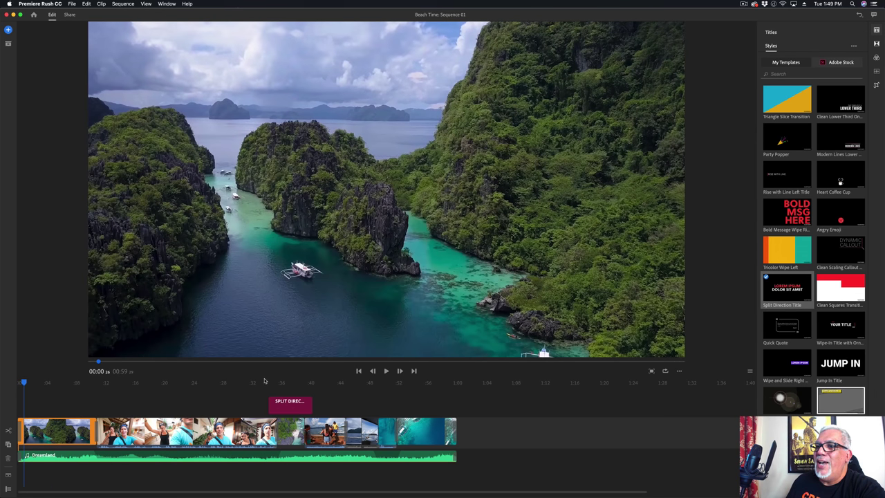
# Step: Move the title clip to 00:00 and play the opening to preview it
pyautogui.moveTo(290, 406)
pyautogui.mouseDown()
pyautogui.moveTo(97, 398)
pyautogui.moveTo(43, 413)
pyautogui.mouseUp()
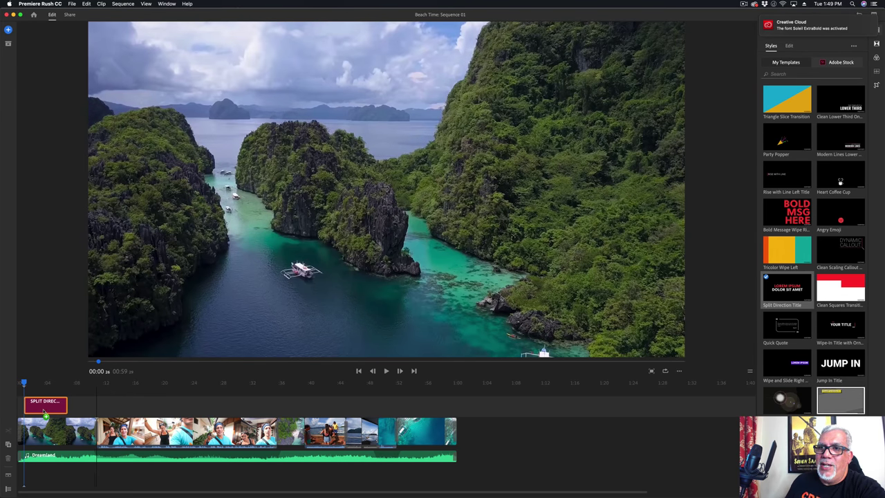
pyautogui.click(287, 430)
pyautogui.click(20, 384)
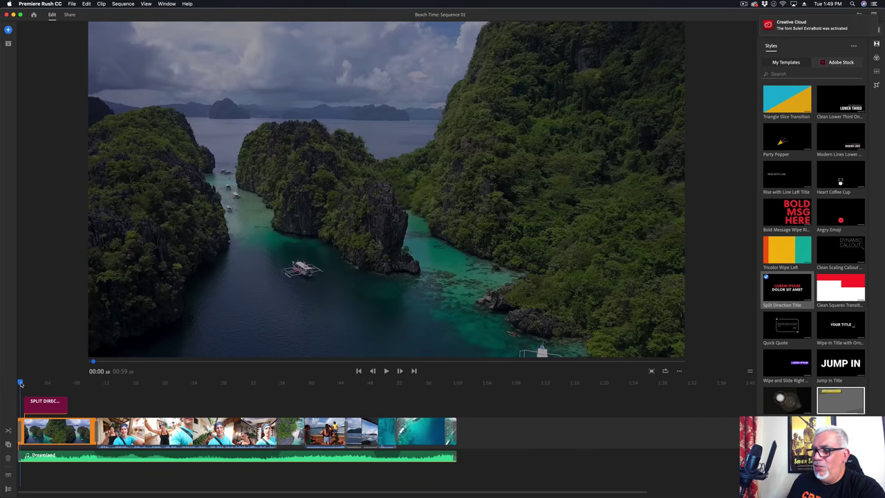
pyautogui.press('space')
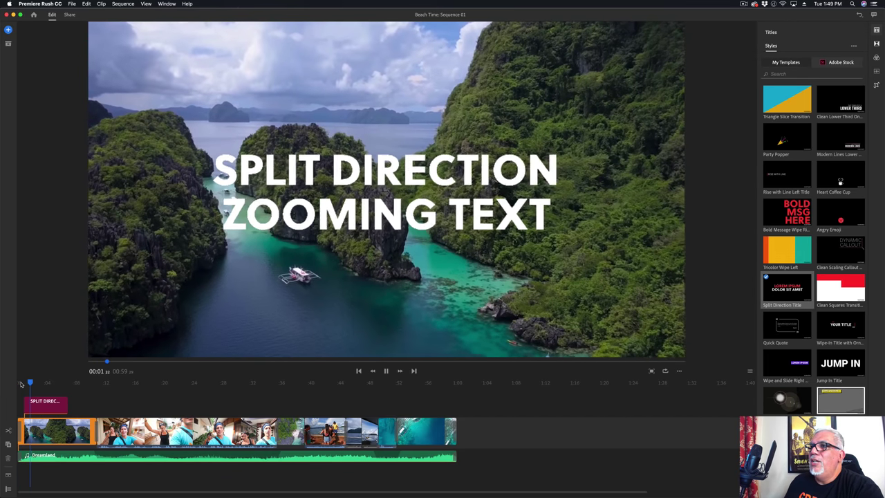
pyautogui.press('space')
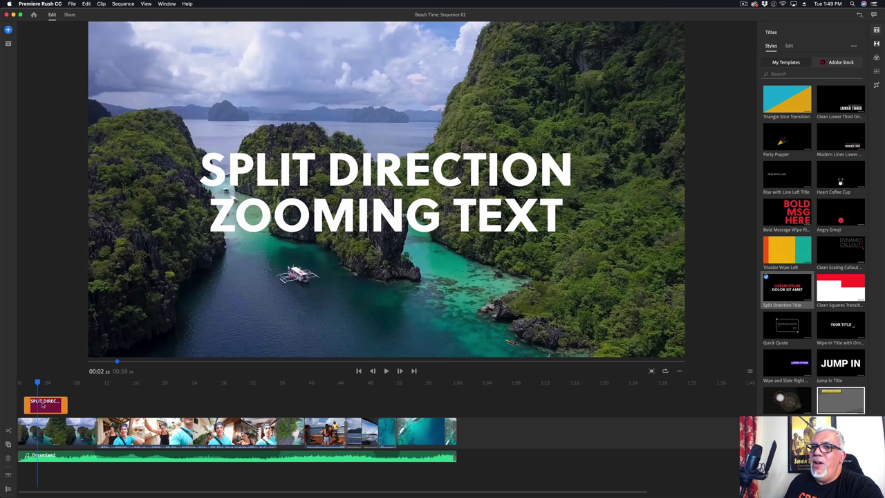
# Step: Replace the SPLIT DIRECTION title line with 'A Beach Trip'
pyautogui.click(418, 177)
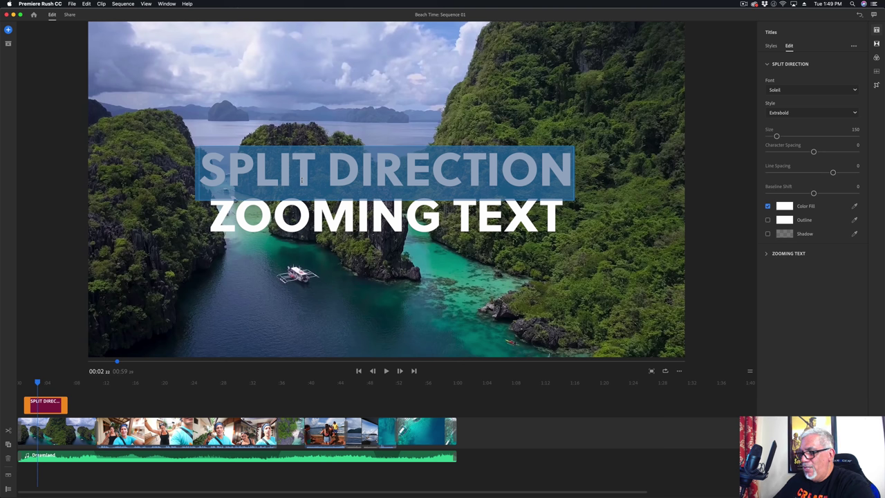
pyautogui.write('A Bea')
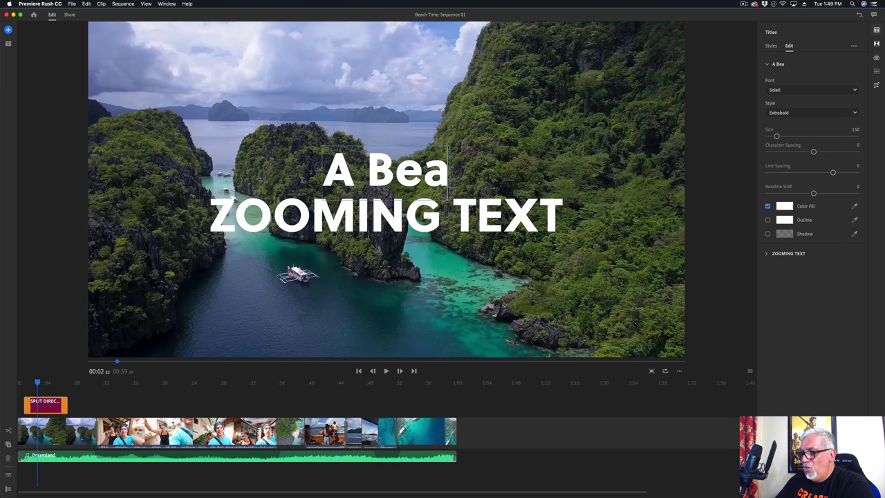
pyautogui.write('ch Truo')
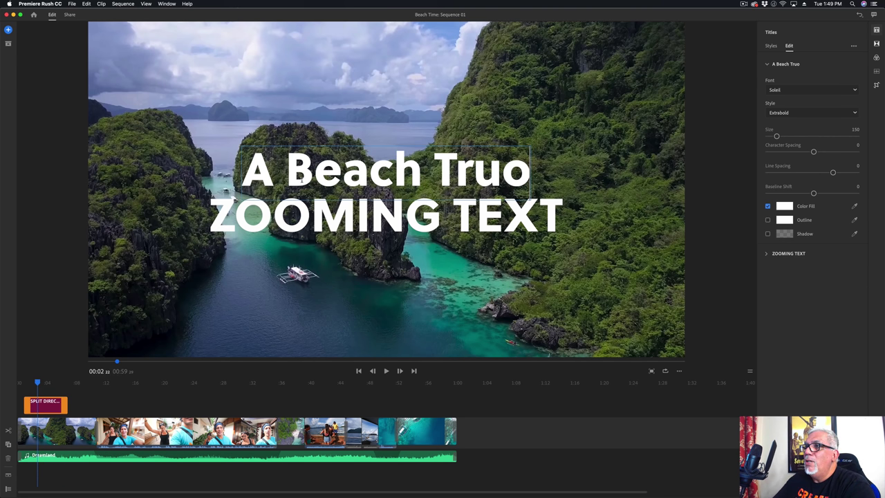
pyautogui.press('BackSpace')
pyautogui.write('p')
pyautogui.press('BackSpace')
pyautogui.press('BackSpace')
pyautogui.write('i')
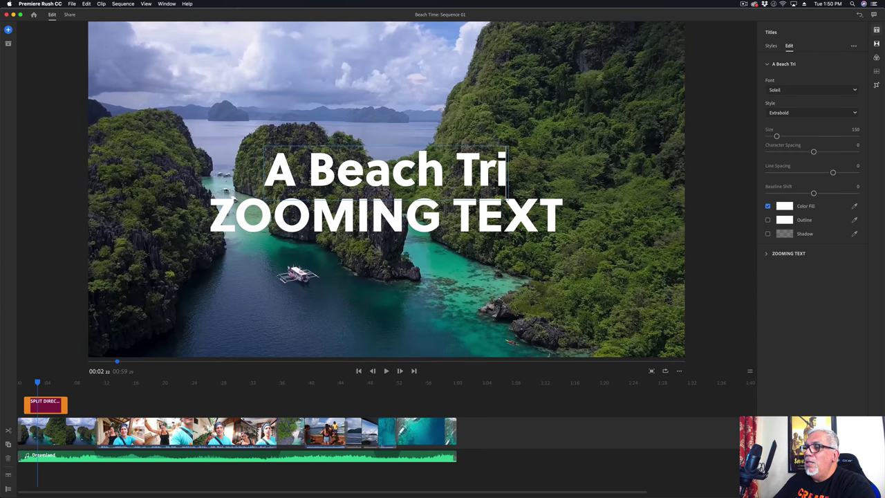
pyautogui.write('p')
# Step: Replace the 'ZOOMING TEXT' line with 'Tahiti 2018'
pyautogui.doubleClick(374, 217)
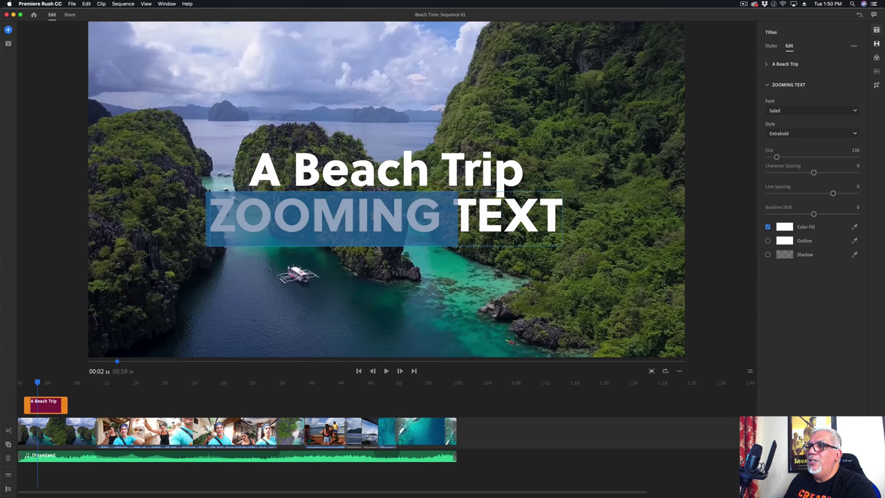
pyautogui.click(518, 218)
pyautogui.doubleClick(537, 217)
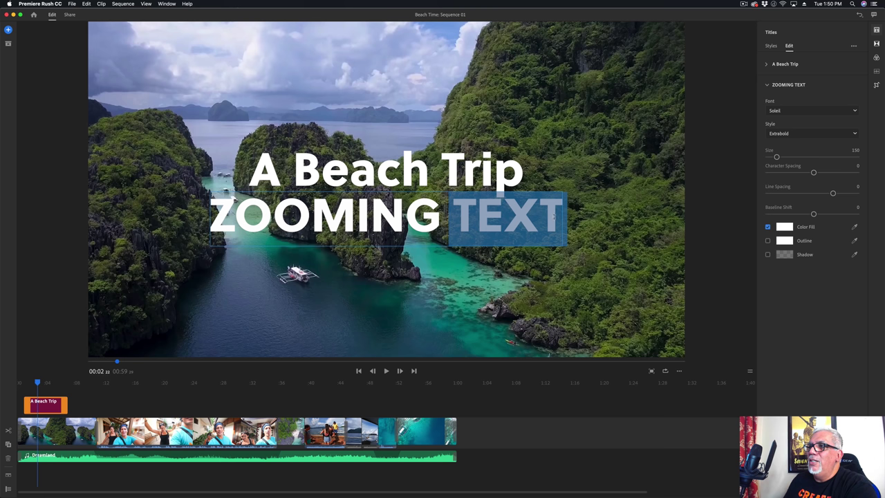
pyautogui.press('BackSpace')
pyautogui.press('BackSpace')
pyautogui.press('BackSpace')
pyautogui.press('BackSpace')
pyautogui.press('BackSpace')
pyautogui.press('BackSpace')
pyautogui.press('BackSpace')
pyautogui.press('BackSpace')
pyautogui.press('BackSpace')
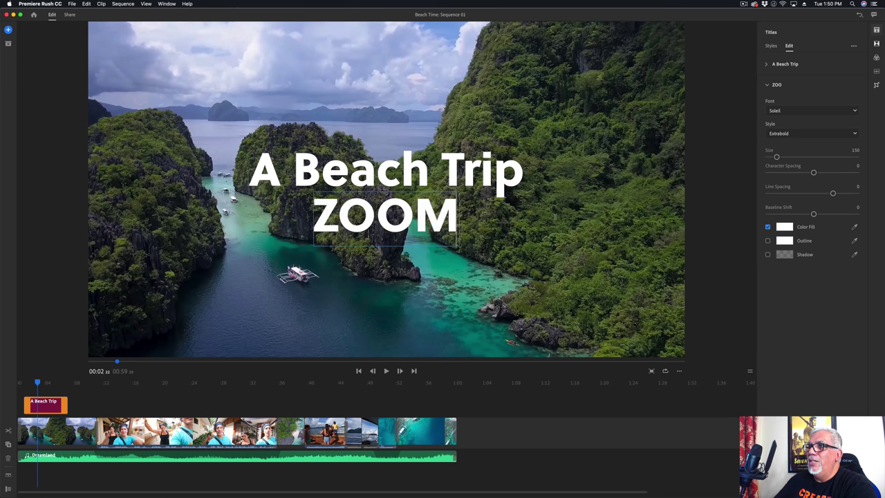
pyautogui.write('Ta')
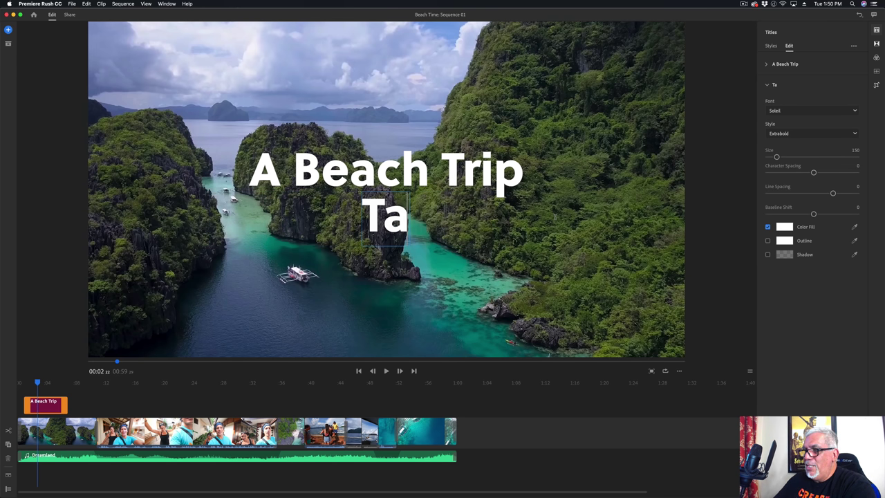
pyautogui.press('BackSpace')
pyautogui.write('A')
pyautogui.press('BackSpace')
pyautogui.write('ahiti')
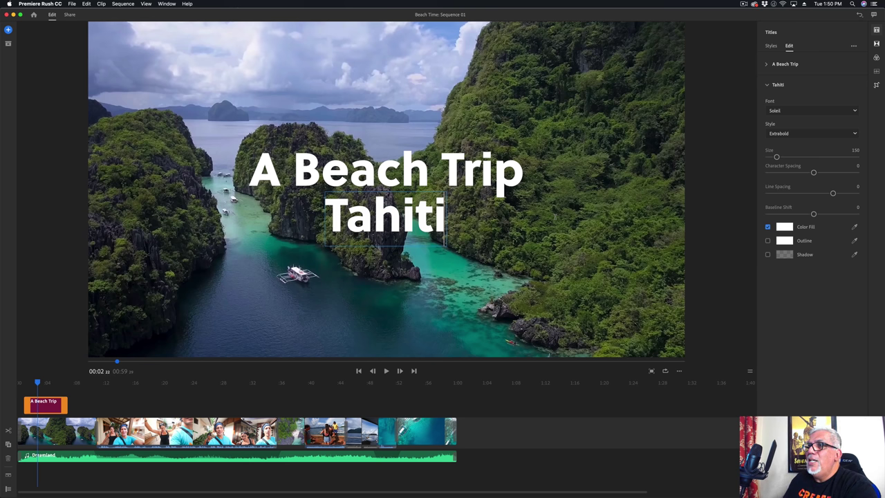
pyautogui.write(' 2018')
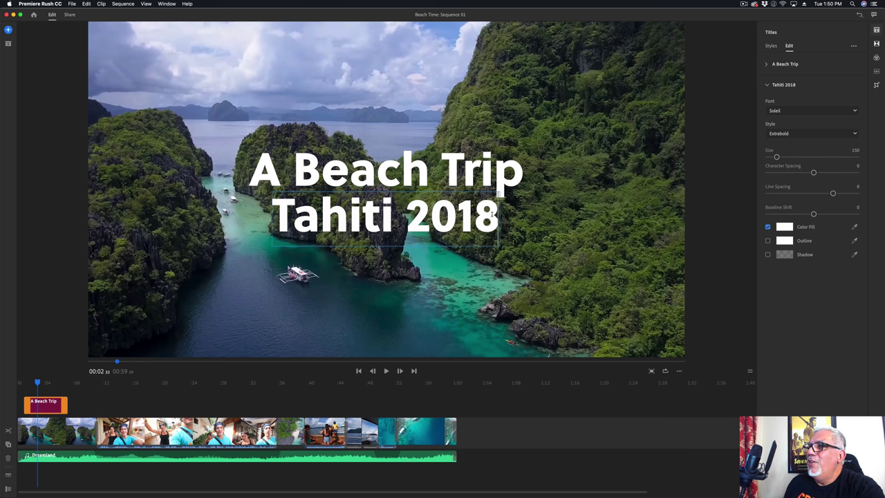
# Step: Change the Tahiti 2018 line's fill colour to green and check it at 00:04
pyautogui.moveTo(498, 191); pyautogui.dragTo(278, 221)
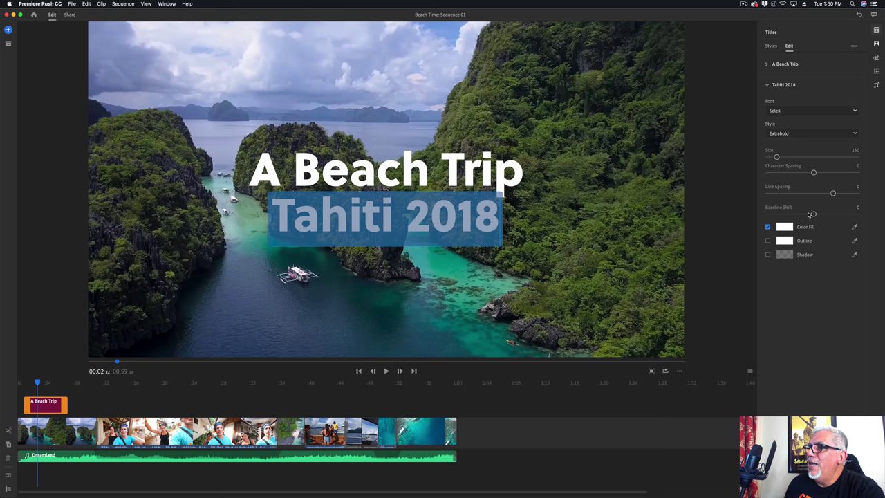
pyautogui.click(785, 227)
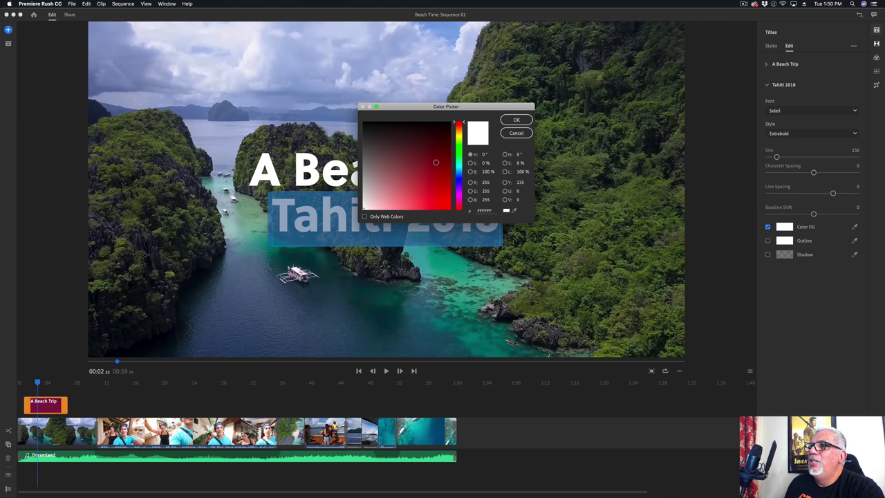
pyautogui.moveTo(459, 152); pyautogui.dragTo(442, 183)
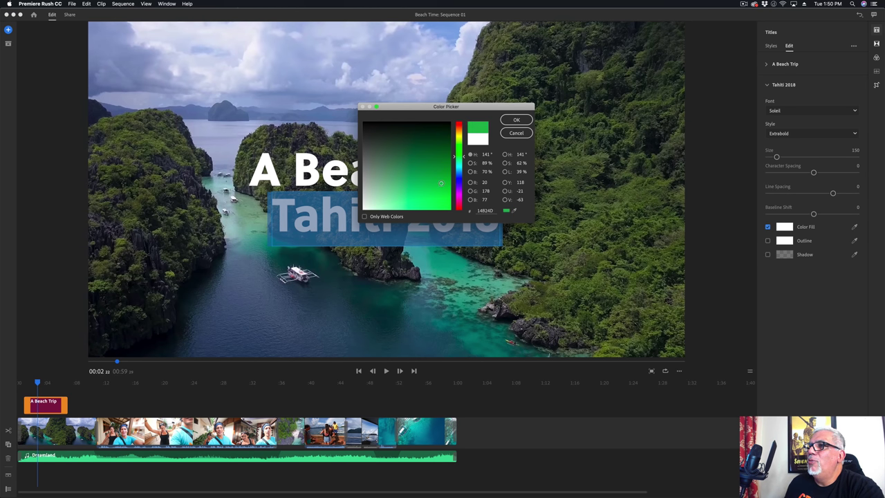
pyautogui.click(516, 119)
pyautogui.click(363, 144)
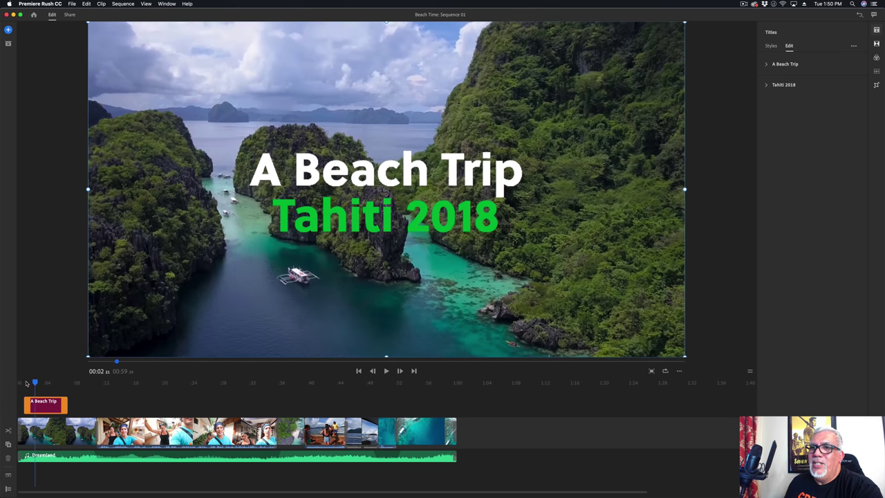
pyautogui.click(772, 46)
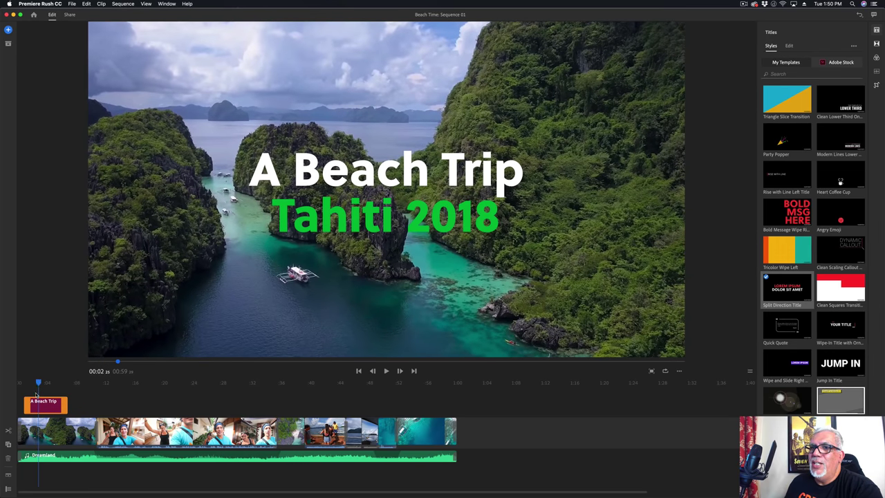
pyautogui.click(48, 403)
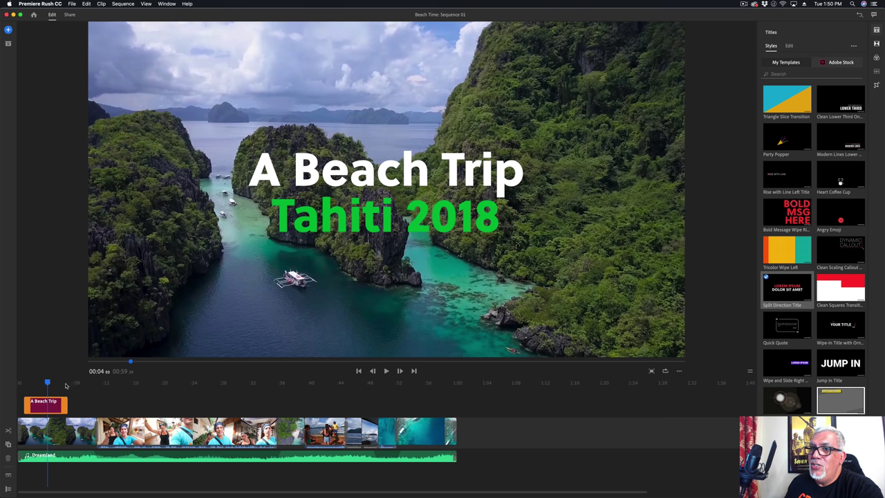
# Step: Switch the A Beach Trip title line to the Bebas Neue font and enlarge it to size 234
pyautogui.click(790, 45)
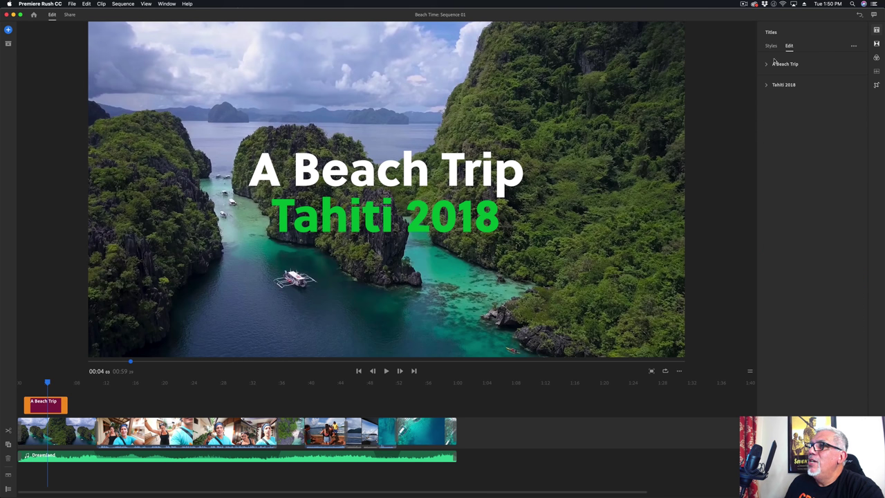
pyautogui.click(767, 65)
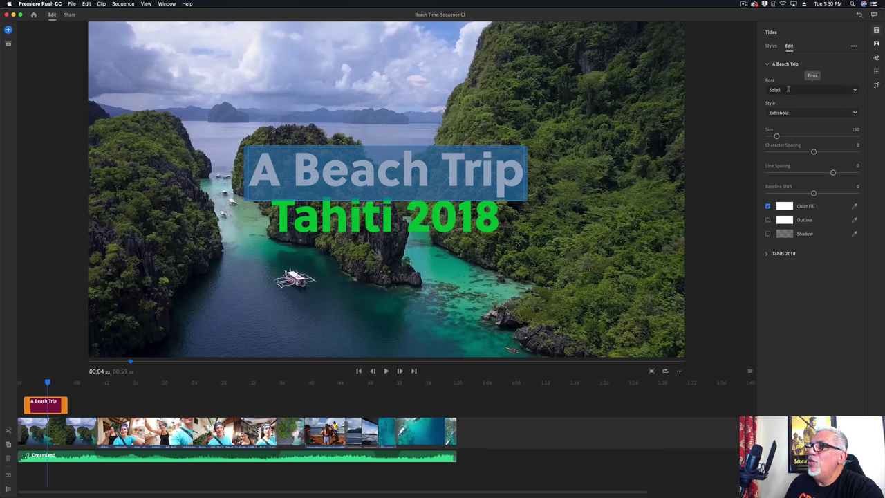
pyautogui.click(855, 90)
pyautogui.scroll(15, 817, 133)
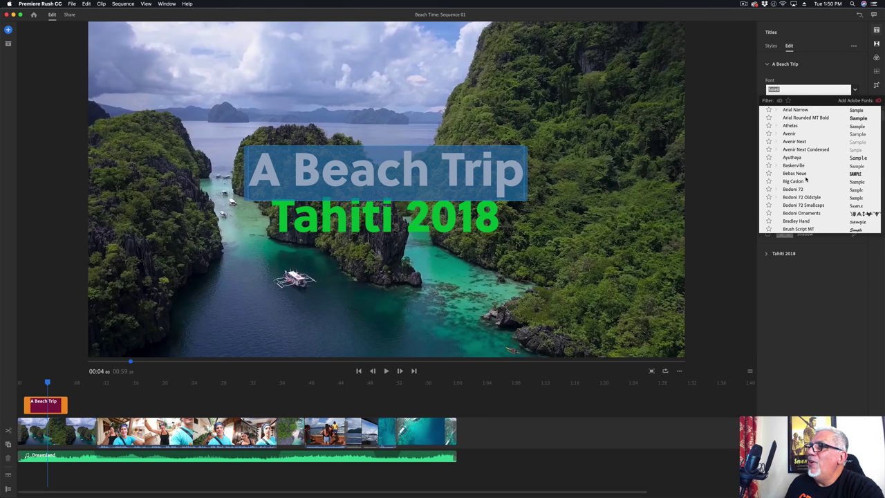
pyautogui.scroll(-3, 806, 179)
pyautogui.scroll(-5, 805, 178)
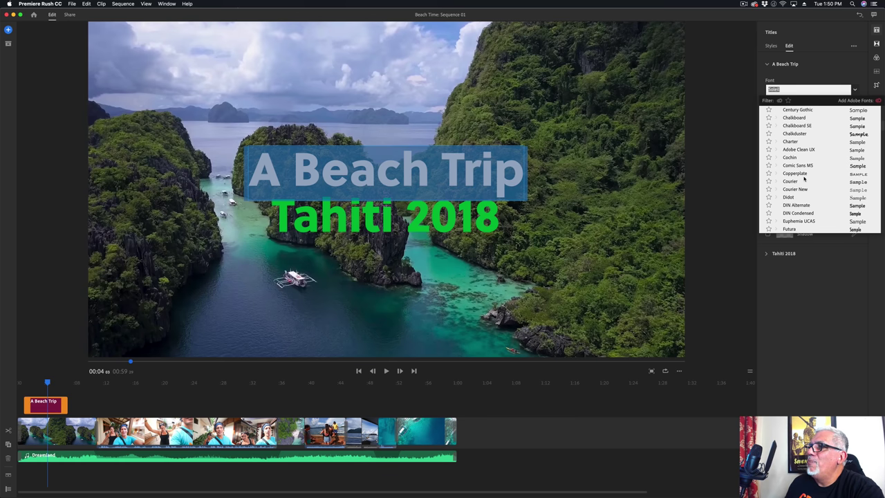
pyautogui.scroll(4, 805, 179)
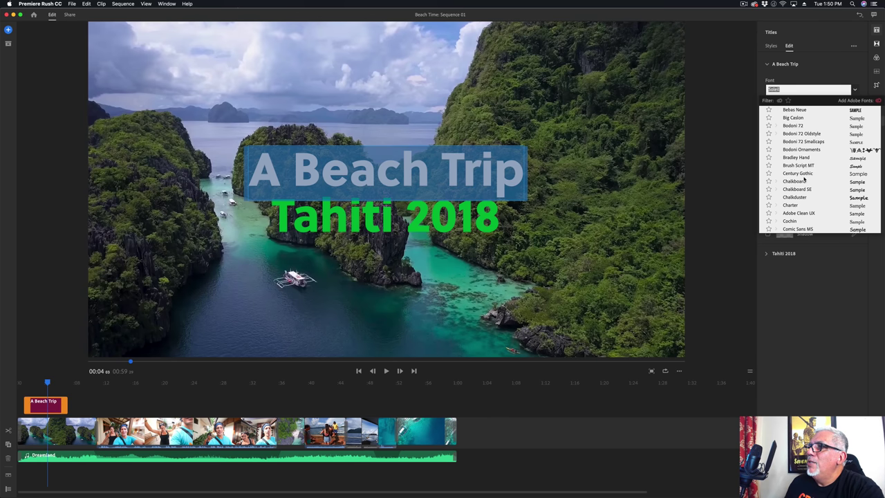
pyautogui.scroll(1, 804, 179)
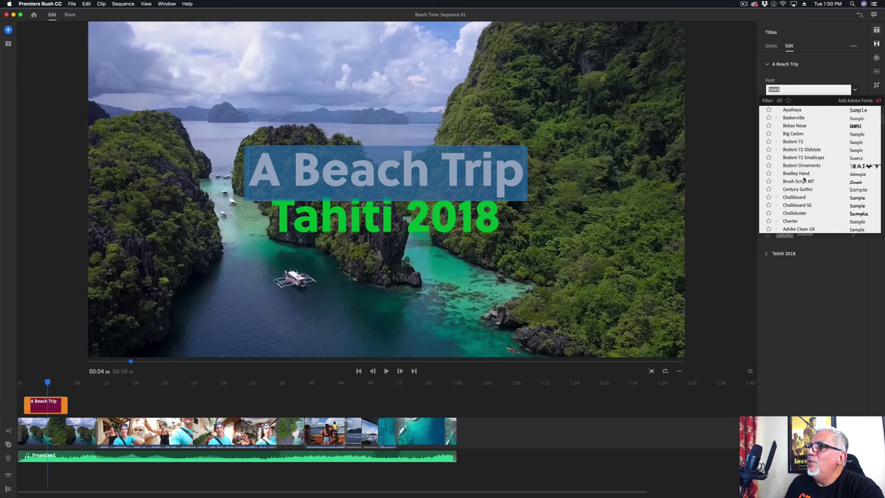
pyautogui.click(794, 126)
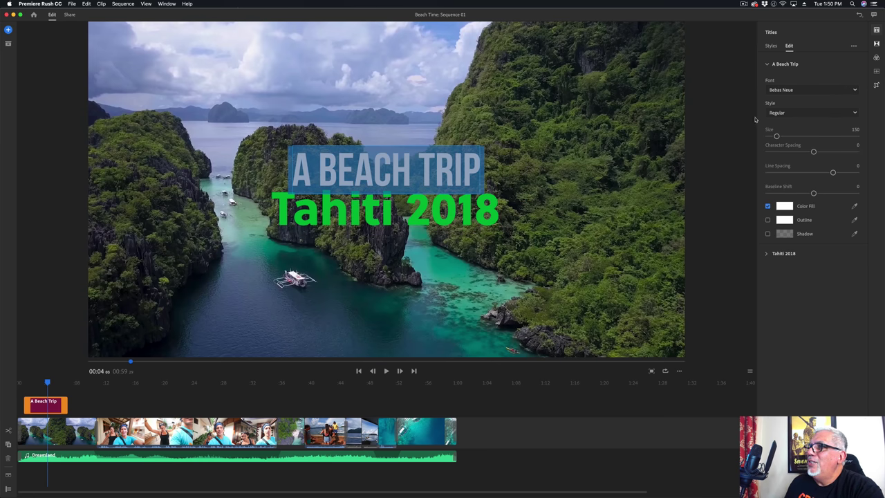
pyautogui.moveTo(777, 137); pyautogui.dragTo(782, 137)
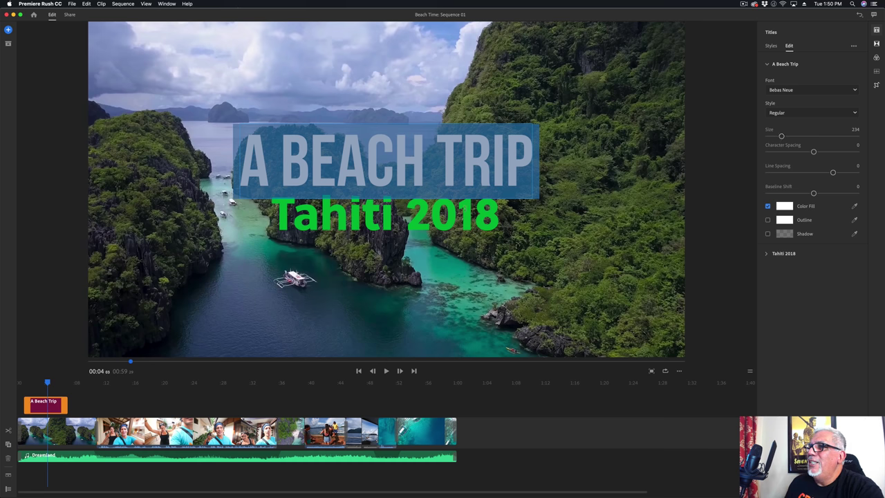
pyautogui.click(783, 253)
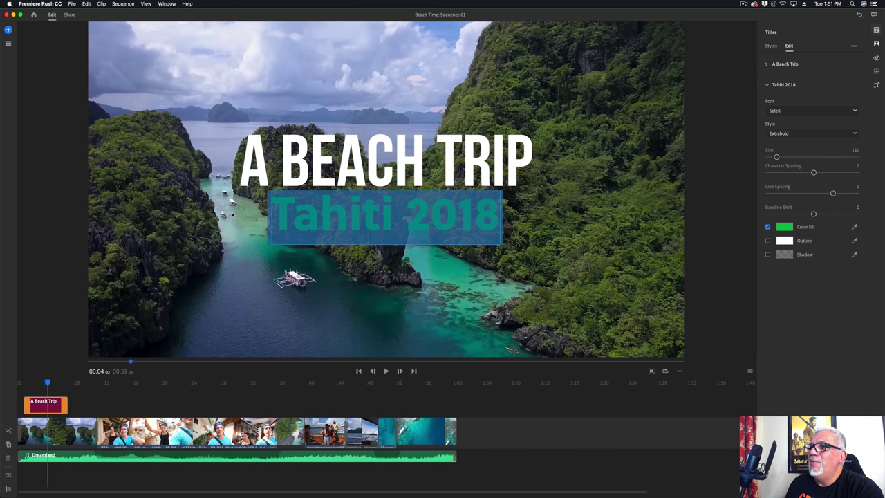
# Step: Apply the Bebas Neue font to the Tahiti 2018 line
pyautogui.click(795, 110)
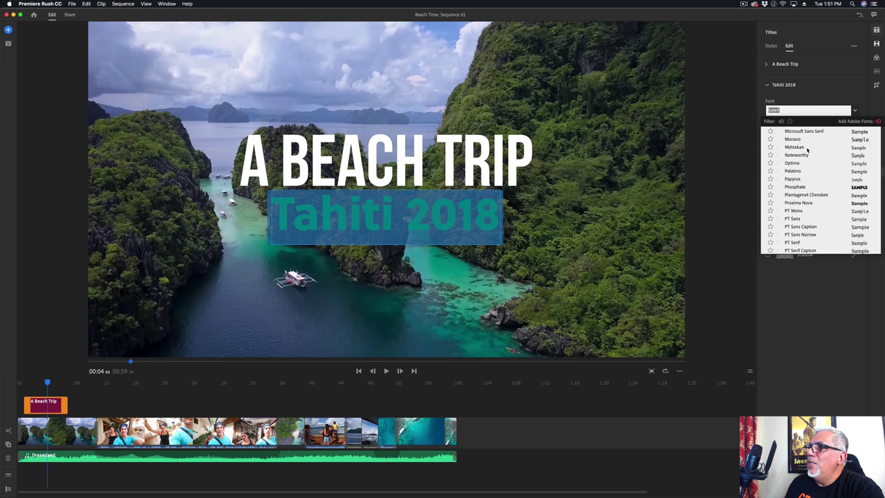
pyautogui.scroll(10, 807, 150)
pyautogui.scroll(-5, 825, 207)
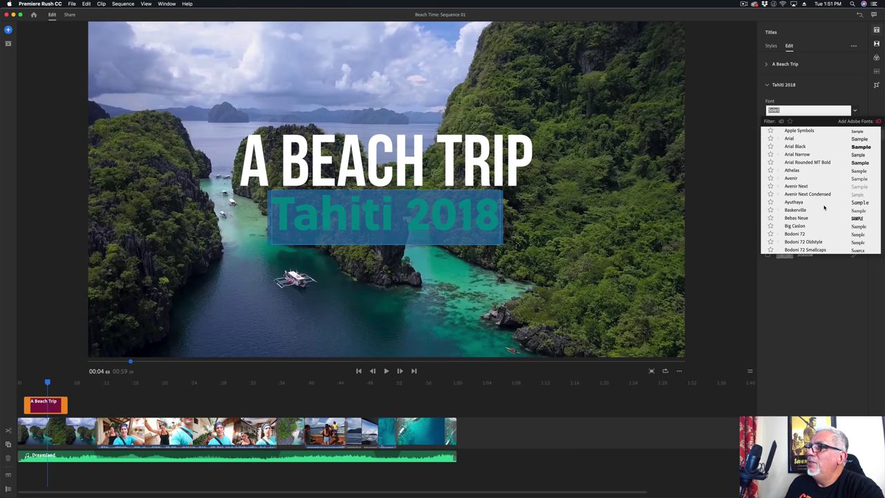
pyautogui.press('Escape')
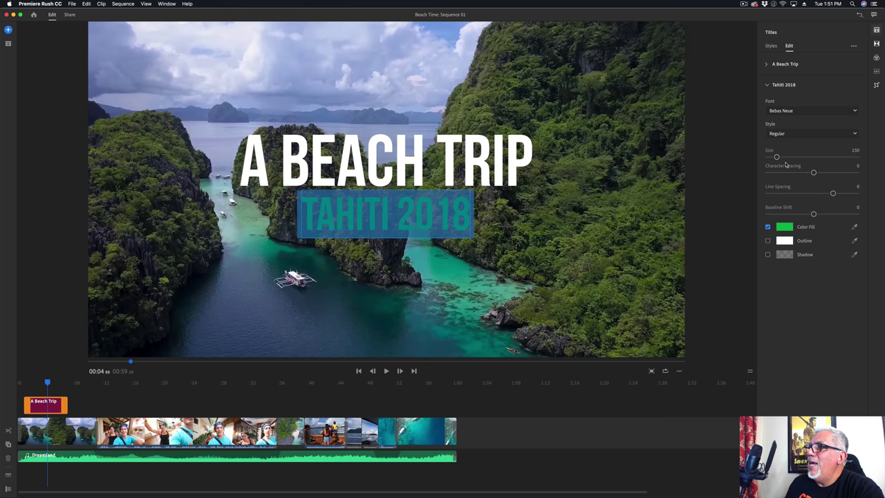
# Step: Enlarge Tahiti 2018 to size 247 with a -96 baseline shift, then play the opening from the start
pyautogui.moveTo(777, 158); pyautogui.dragTo(778, 160)
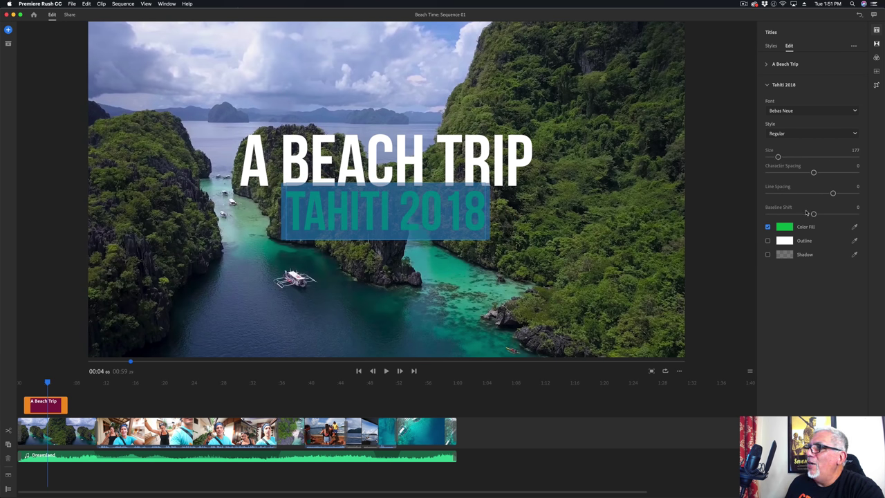
pyautogui.moveTo(813, 214); pyautogui.dragTo(792, 215)
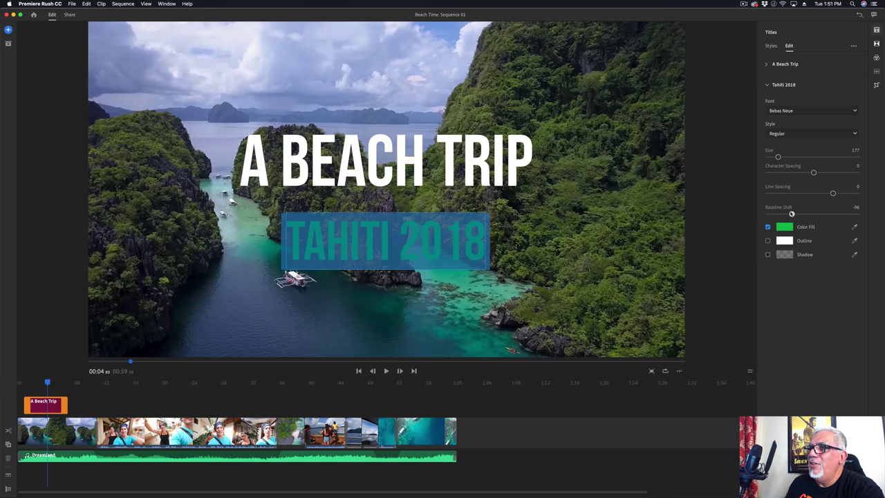
pyautogui.moveTo(778, 158); pyautogui.dragTo(782, 158)
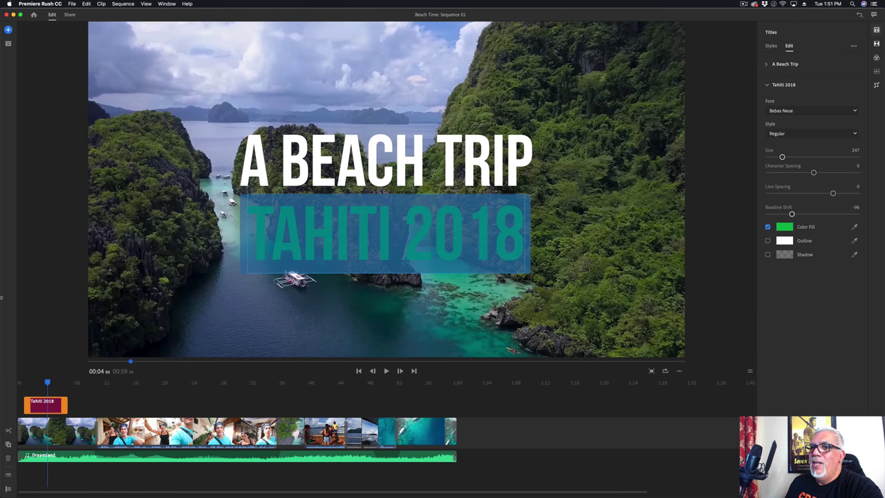
pyautogui.click(22, 382)
pyautogui.press('space')
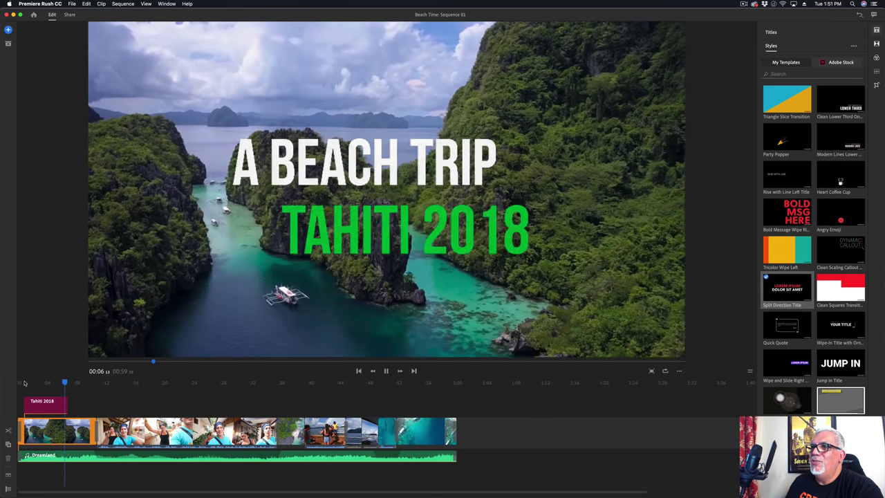
# Step: Stop playback and select the title clip at 00:04
pyautogui.press('space')
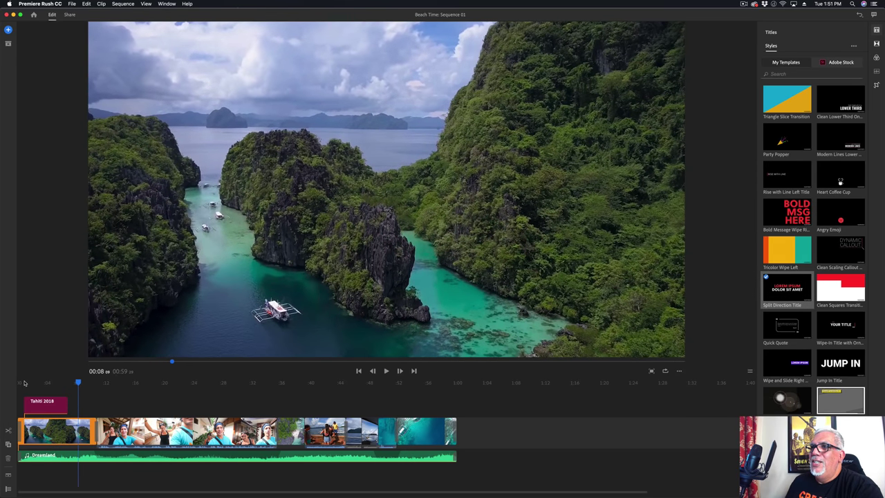
pyautogui.moveTo(78, 382); pyautogui.dragTo(68, 382)
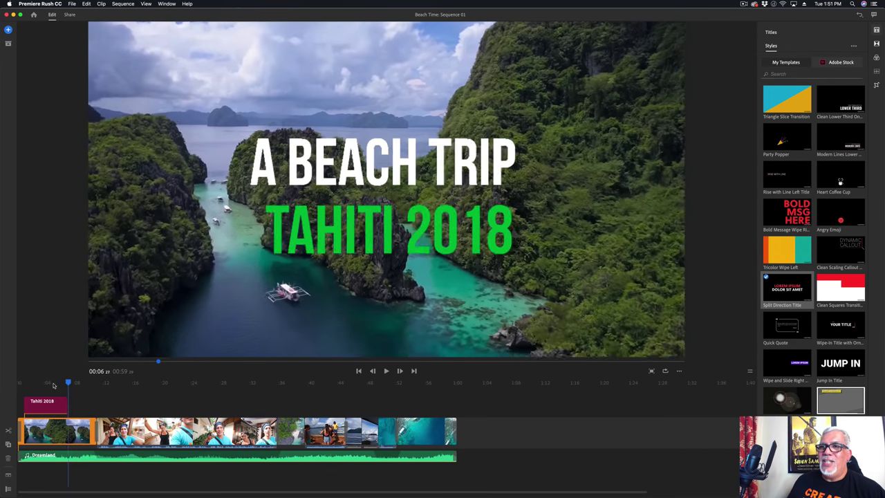
pyautogui.click(47, 384)
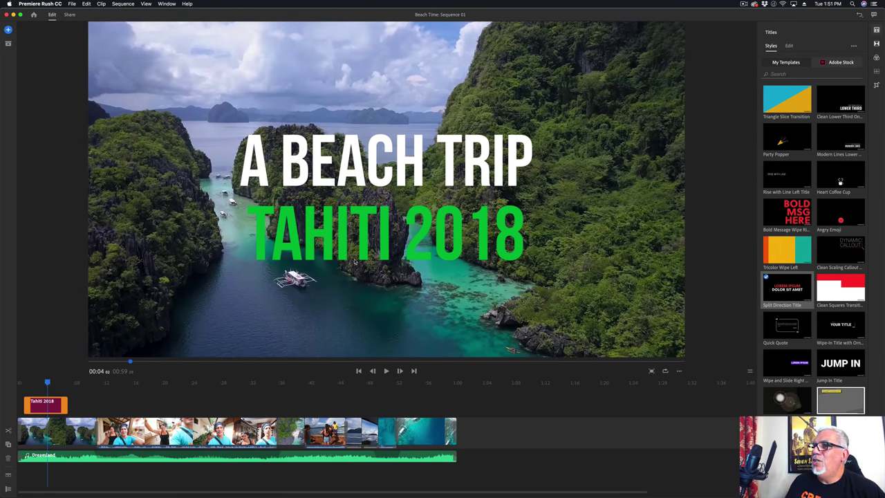
# Step: Give the Tahiti 2018 line a drop shadow (opacity 75, blur 40, distance 7, angle 135)
pyautogui.click(792, 47)
pyautogui.click(782, 84)
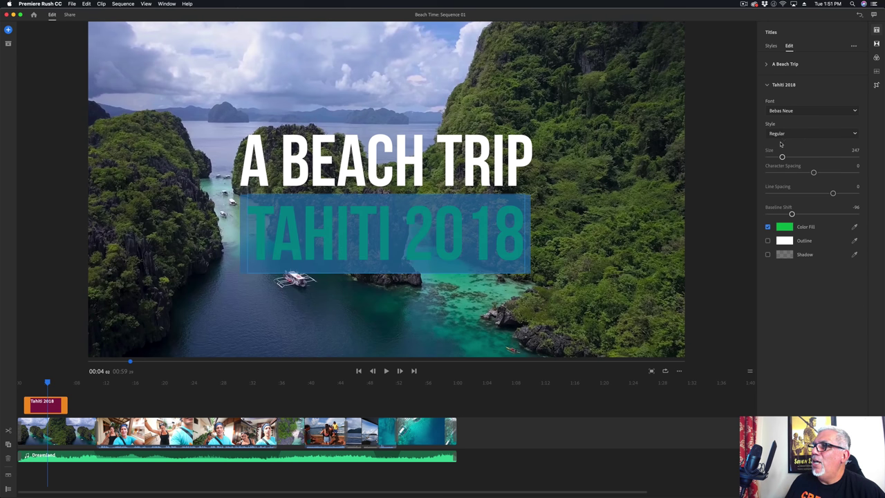
pyautogui.click(768, 254)
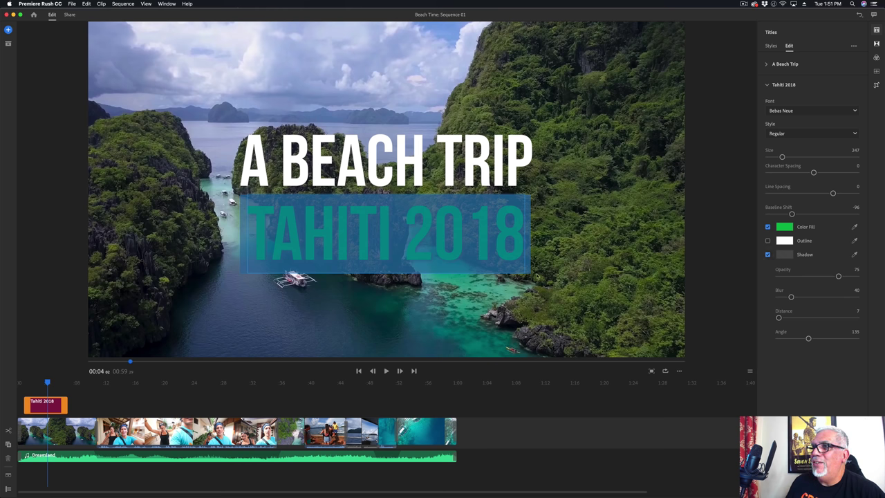
pyautogui.click(179, 398)
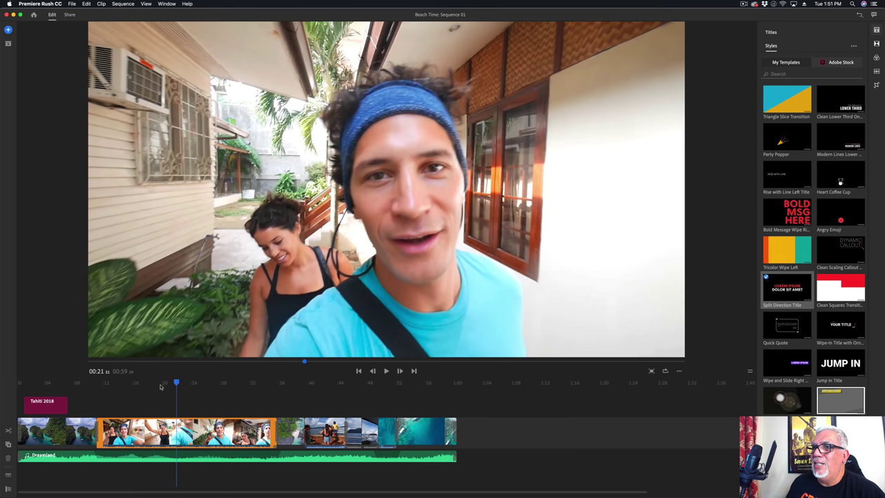
pyautogui.click(47, 402)
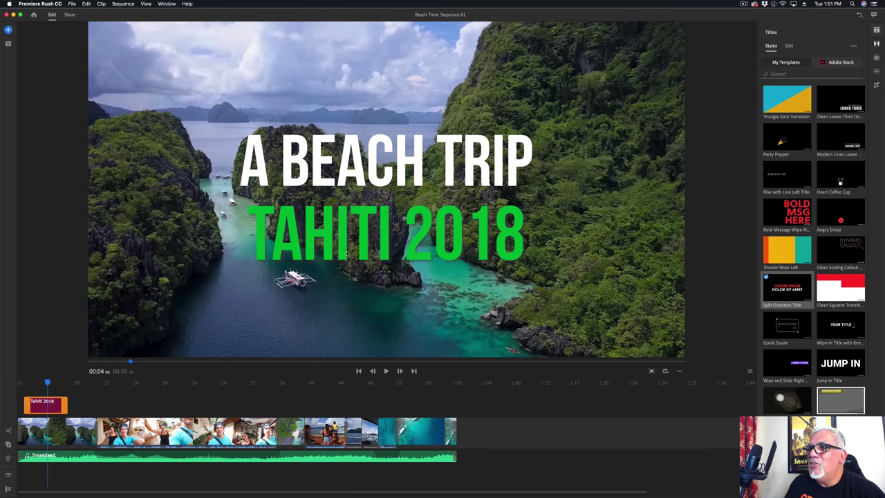
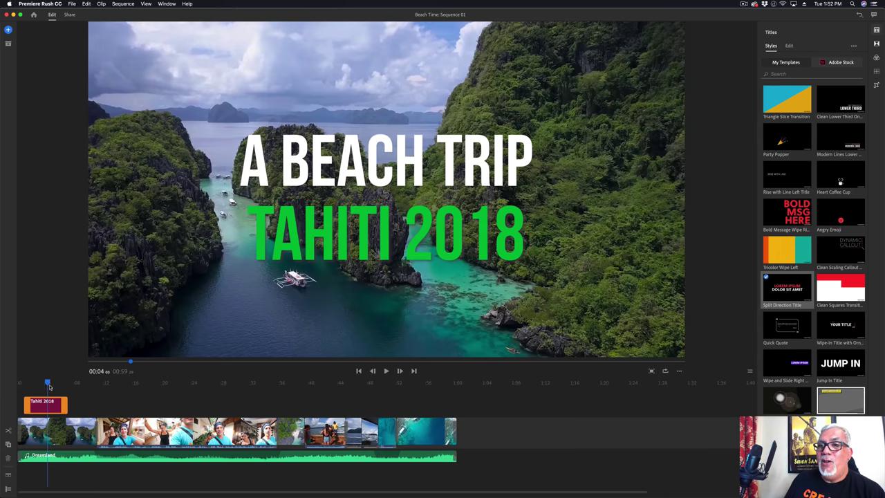
# Step: Trim the Tahiti 2018 title clip shorter and play it back from the start
pyautogui.moveTo(47, 384); pyautogui.dragTo(23, 383)
pyautogui.press('space')
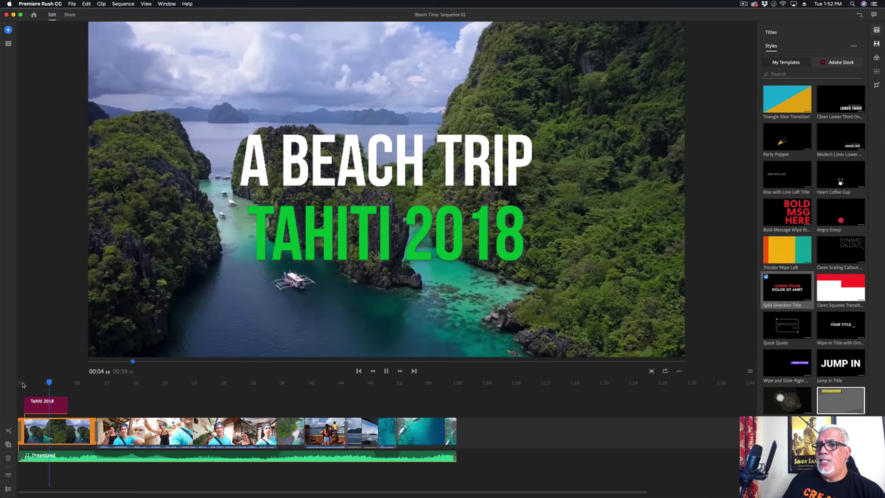
pyautogui.press('space')
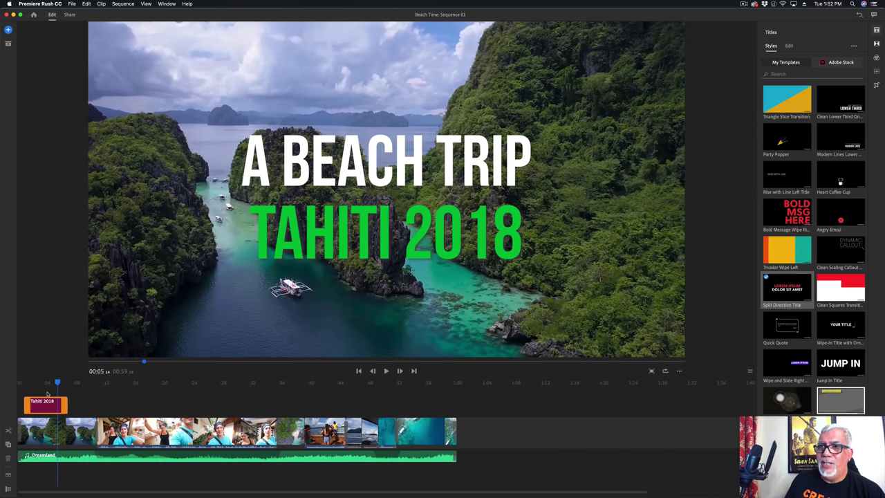
pyautogui.moveTo(66, 403); pyautogui.dragTo(57, 404)
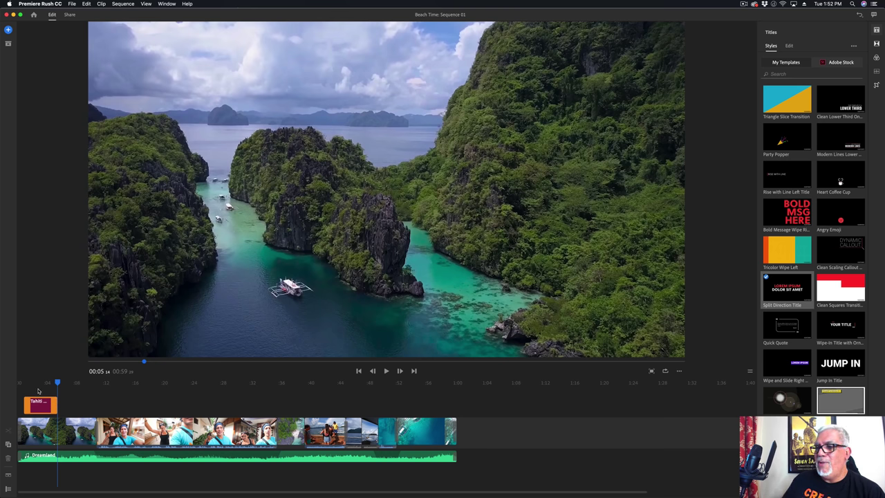
pyautogui.click(26, 384)
pyautogui.press('space')
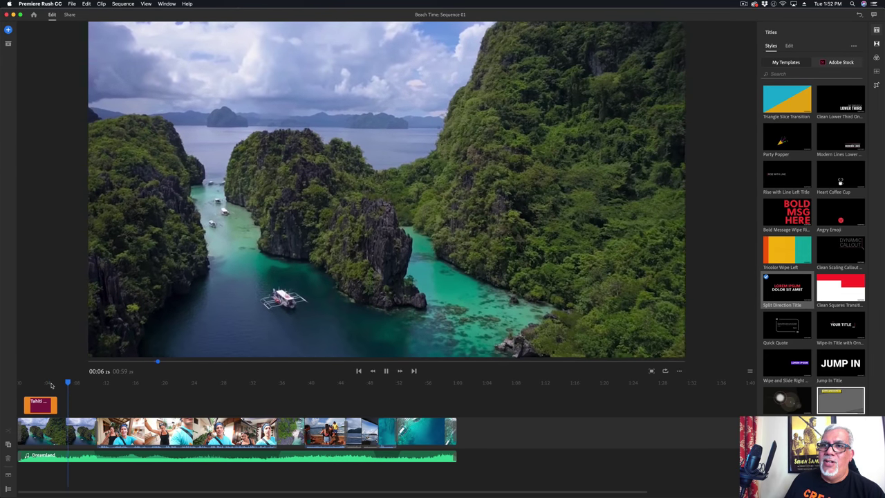
pyautogui.press('space')
# Step: Lengthen the Tahiti 2018 title, review its timing, then trim it shorter again
pyautogui.click(56, 404)
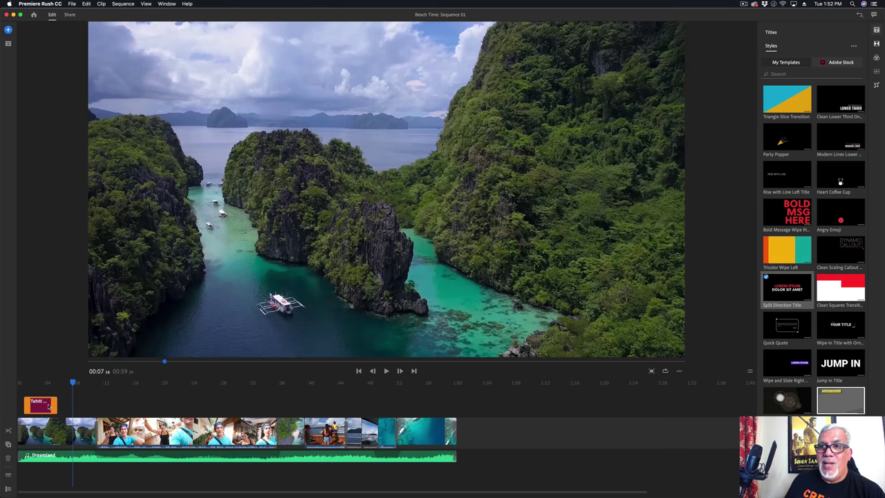
pyautogui.moveTo(56, 405); pyautogui.dragTo(94, 405)
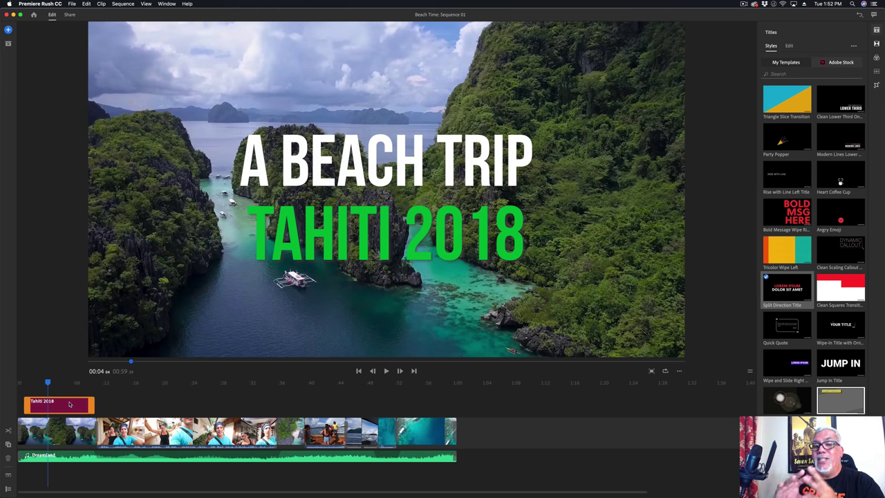
pyautogui.click(23, 383)
pyautogui.press('space')
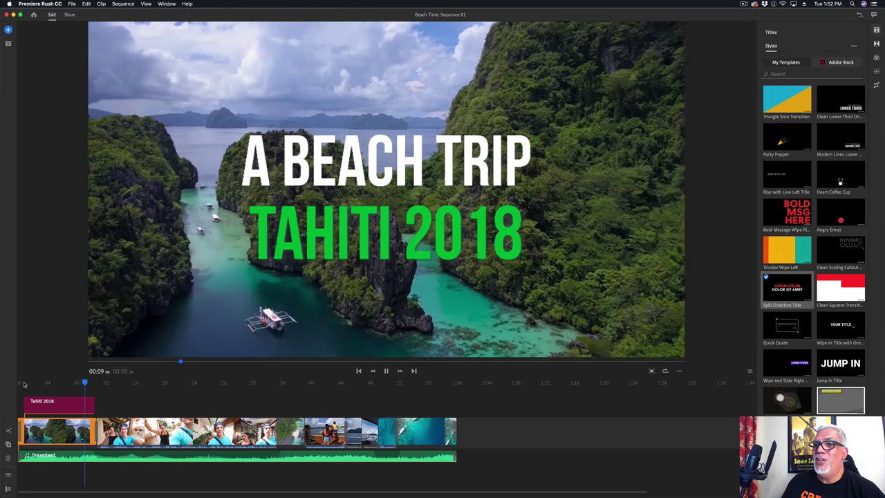
pyautogui.press('space')
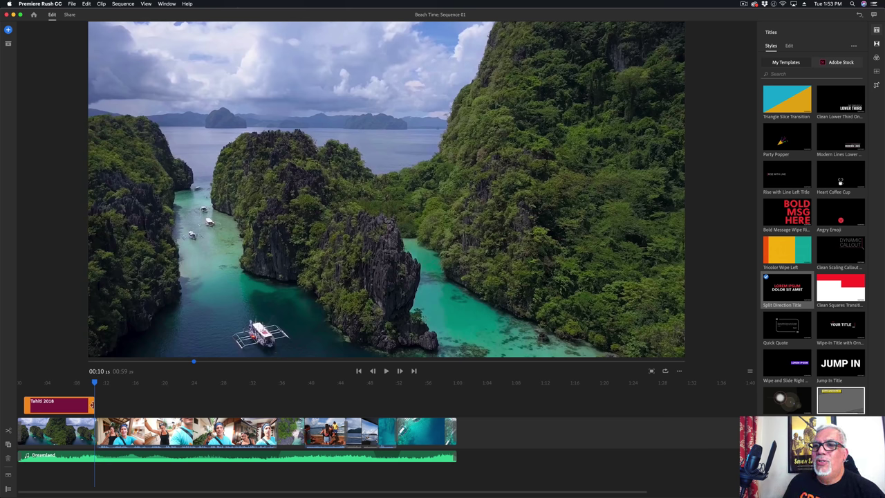
pyautogui.moveTo(94, 407); pyautogui.dragTo(56, 406)
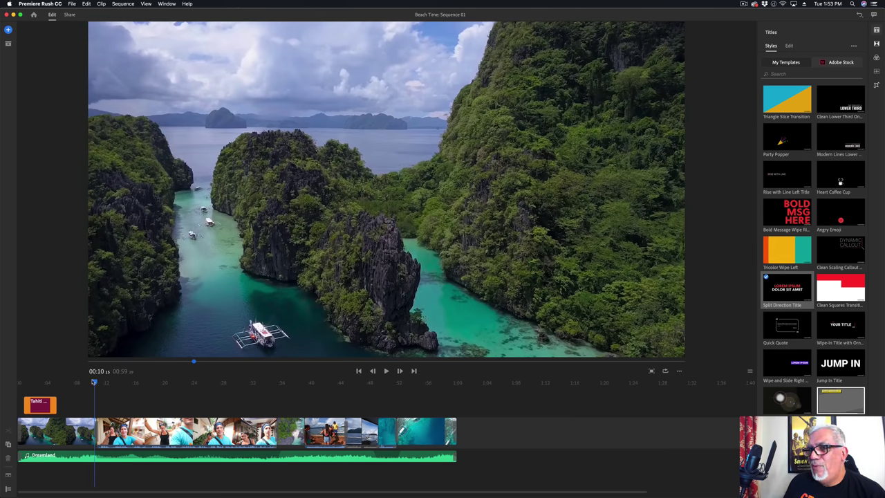
pyautogui.click(100, 383)
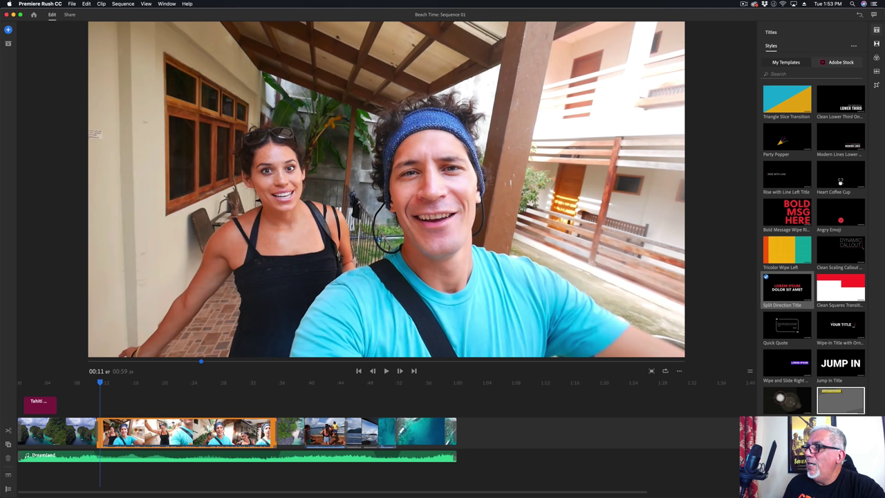
pyautogui.scroll(-5, 787, 288)
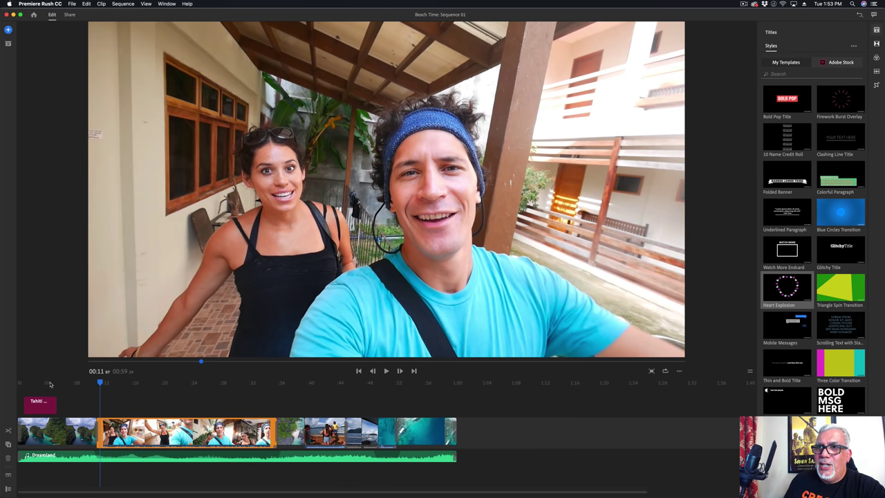
pyautogui.click(48, 405)
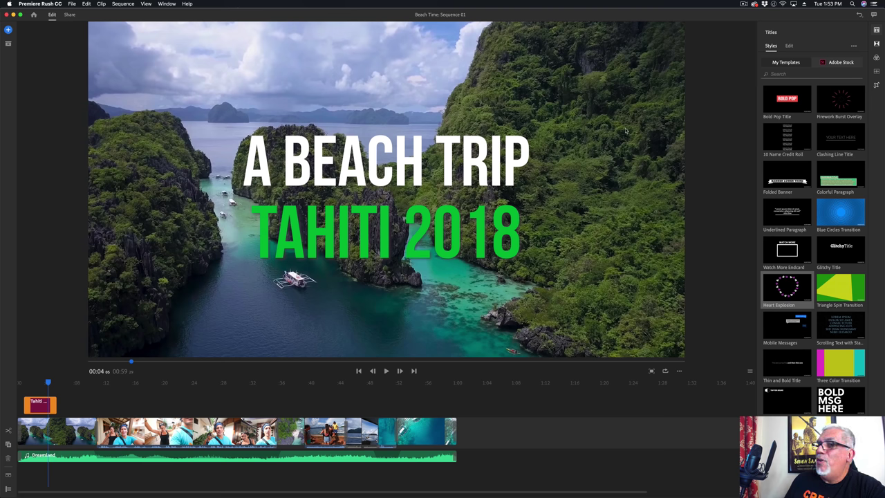
pyautogui.click(69, 427)
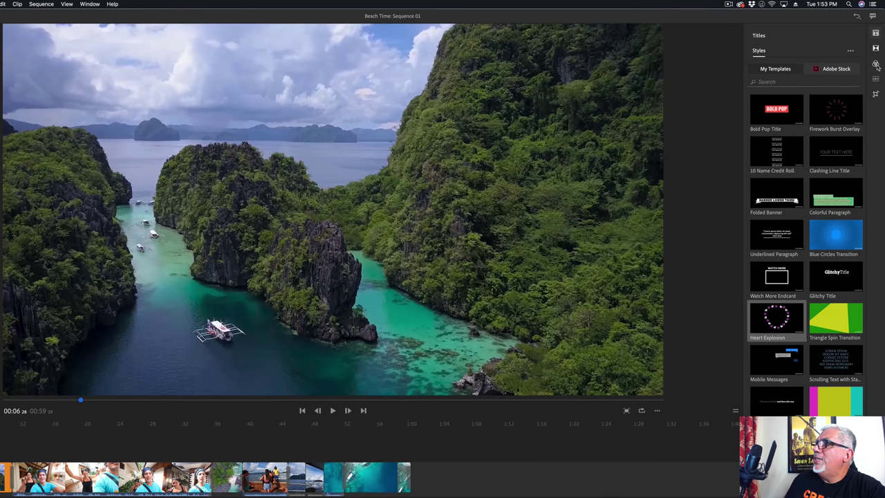
# Step: Open the Color presets for the aerial clip and try the Cinematic and Film looks
pyautogui.click(876, 65)
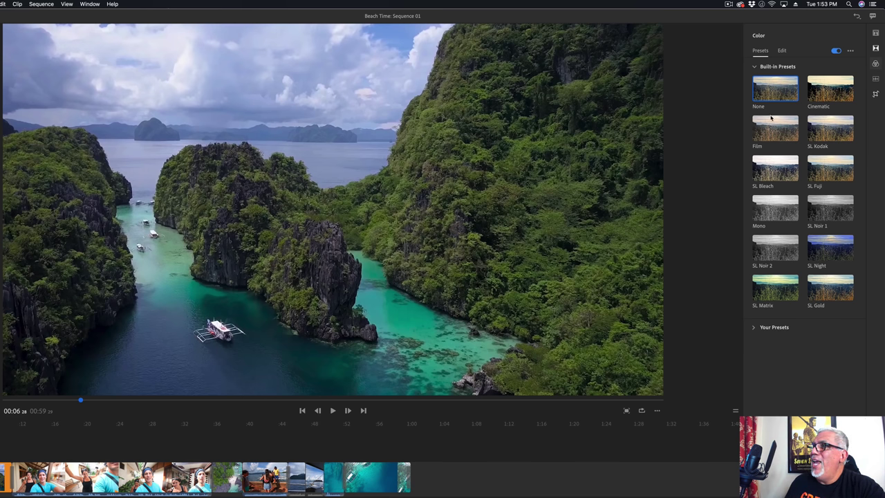
pyautogui.click(753, 328)
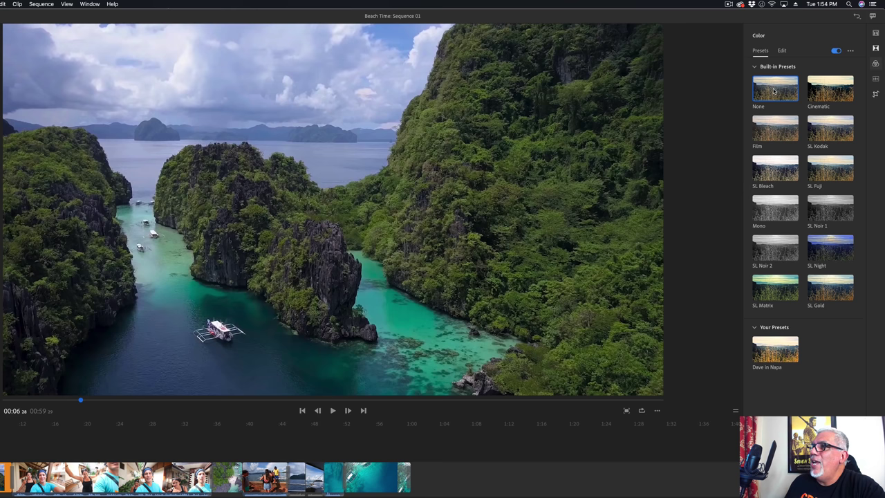
pyautogui.click(783, 51)
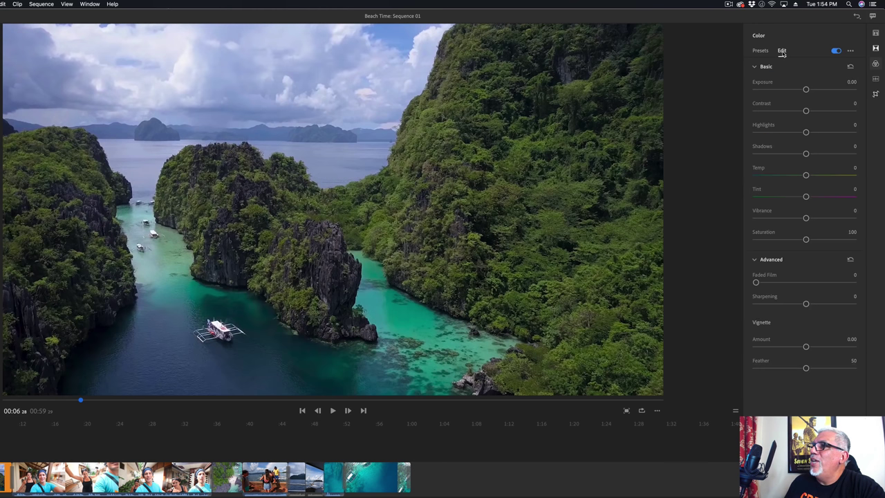
pyautogui.click(765, 52)
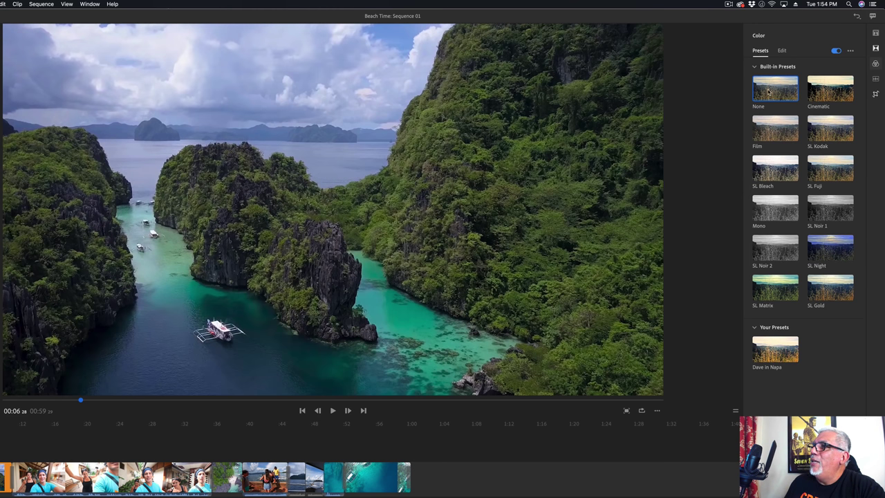
pyautogui.click(830, 94)
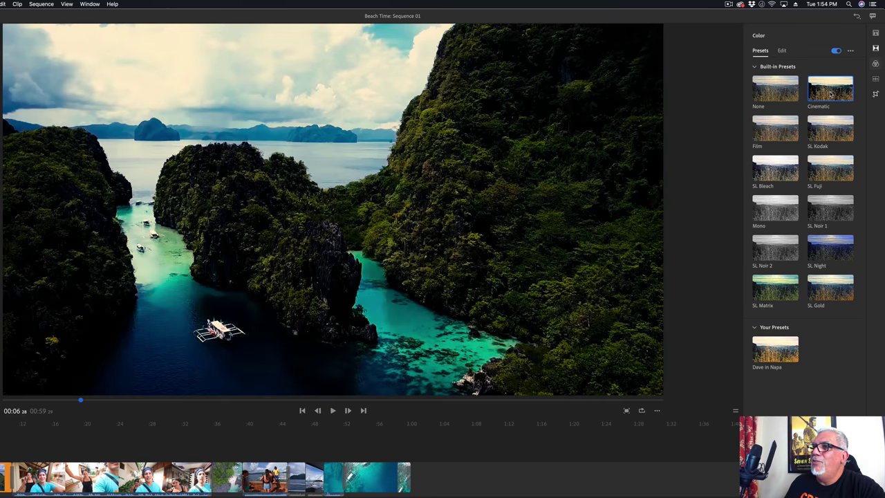
pyautogui.click(763, 138)
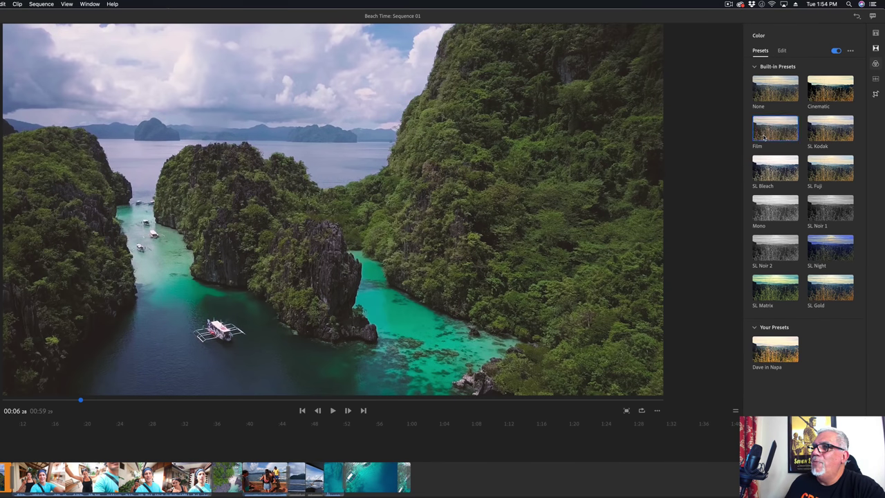
# Step: Try SL Kodak, Bleach, Fuji, Noir 2, Night, Matrix, Gold and the custom preset, settling on SL Kodak
pyautogui.click(809, 138)
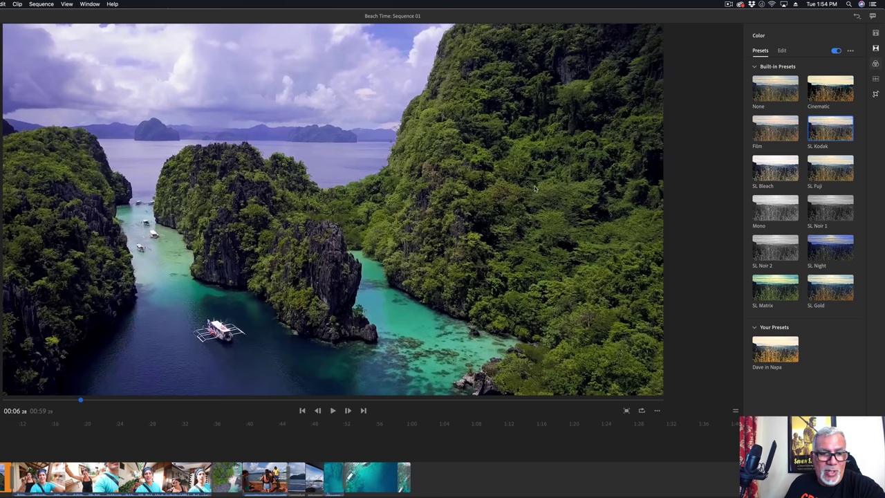
pyautogui.click(767, 177)
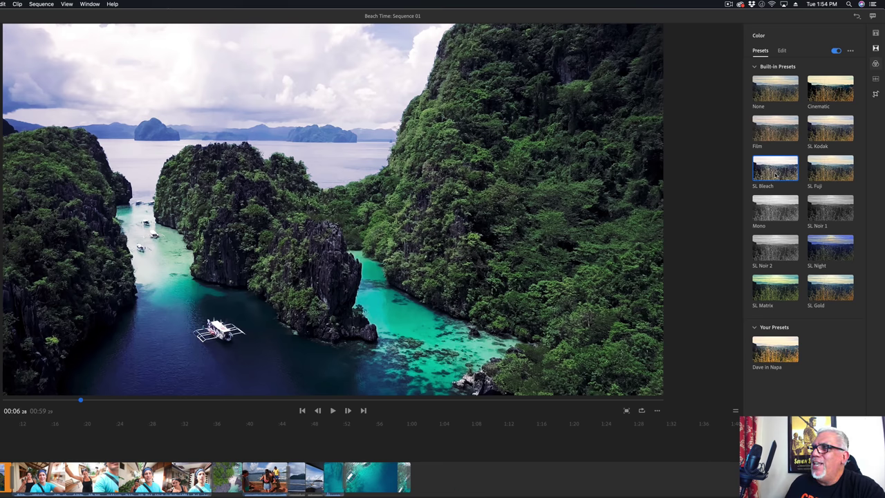
pyautogui.click(821, 175)
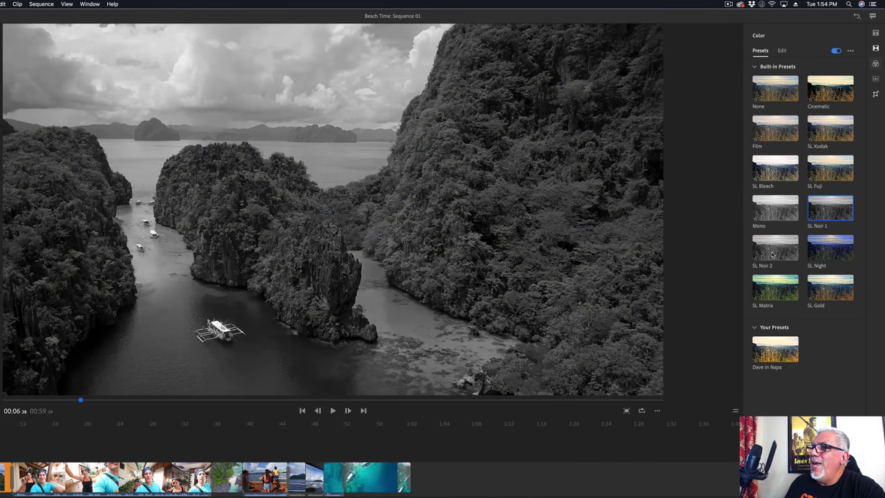
pyautogui.click(764, 243)
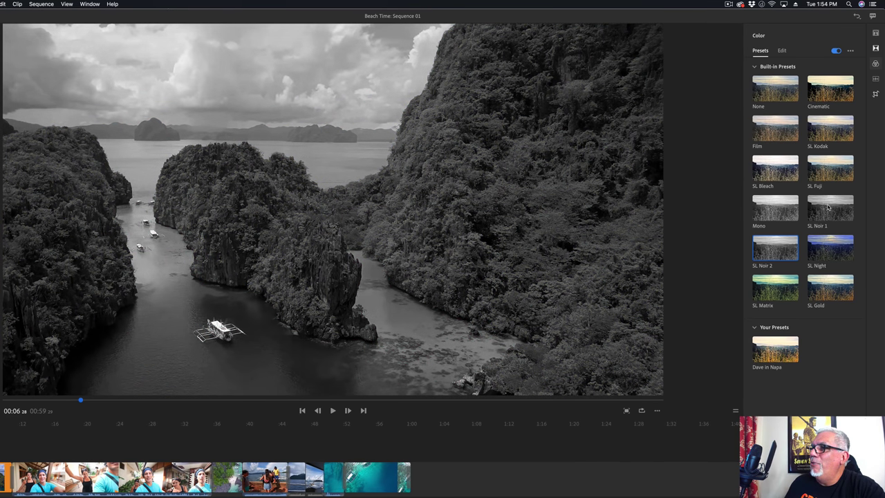
pyautogui.click(821, 250)
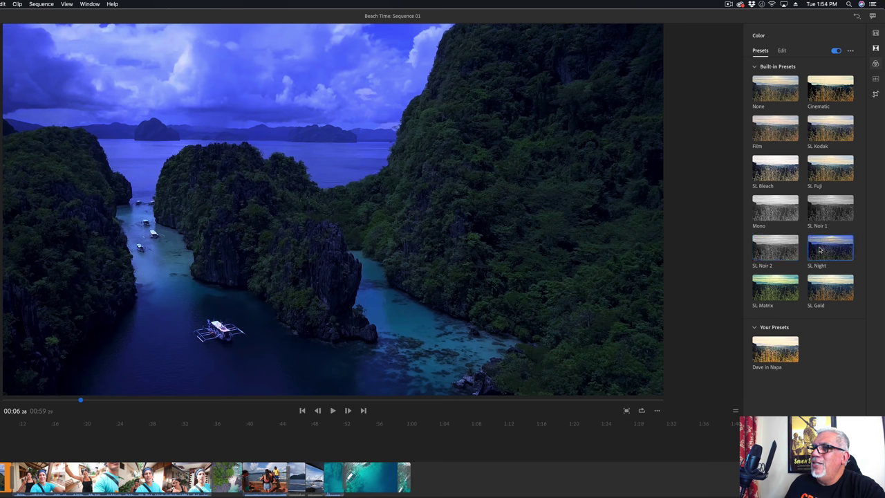
pyautogui.click(765, 298)
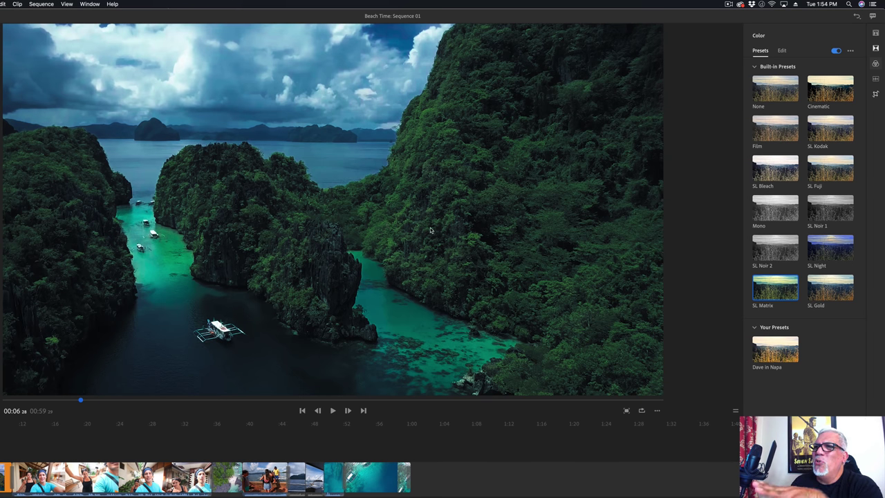
pyautogui.click(832, 293)
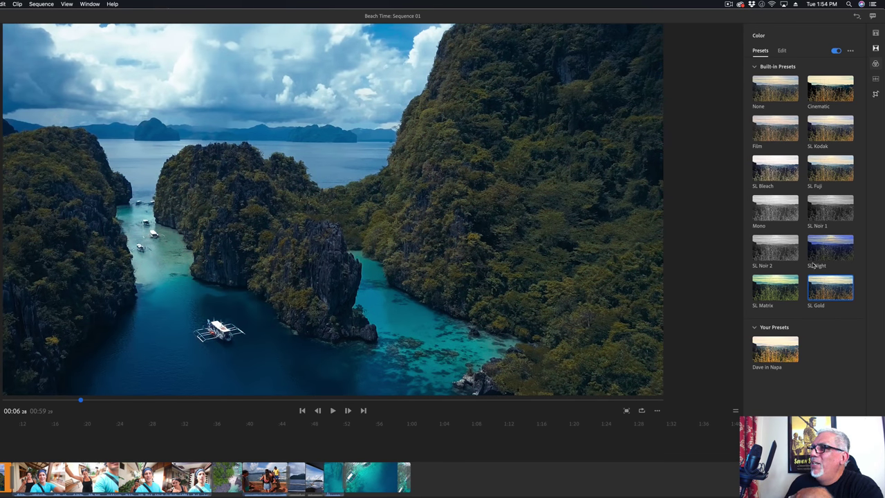
pyautogui.click(776, 349)
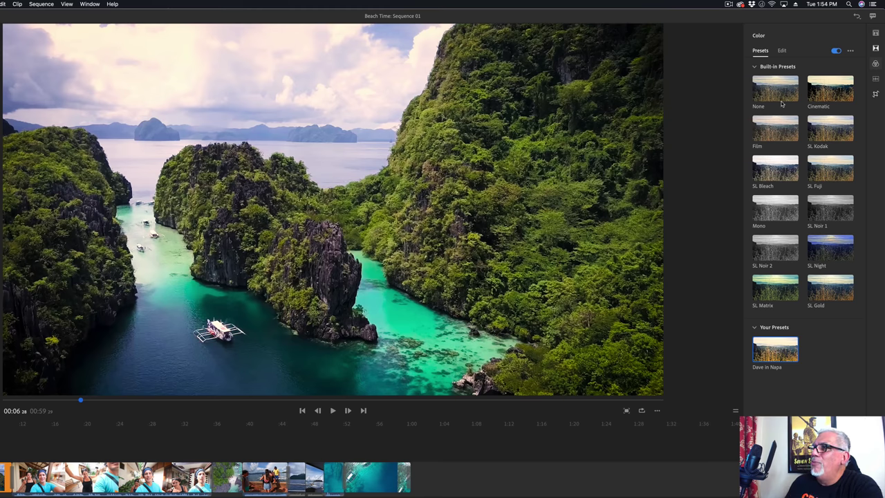
pyautogui.click(819, 134)
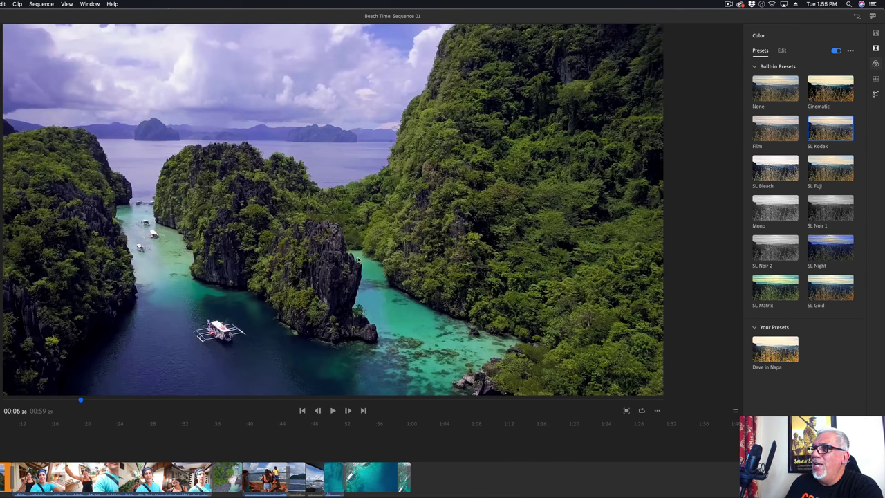
# Step: Raise the drone shot's exposure, then toggle its grade off and on twice to compare
pyautogui.click(783, 51)
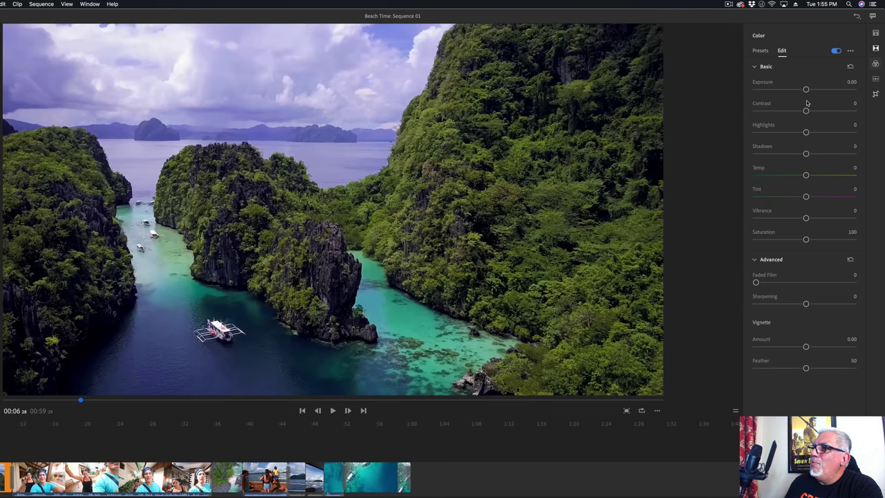
pyautogui.moveTo(807, 89); pyautogui.dragTo(797, 157)
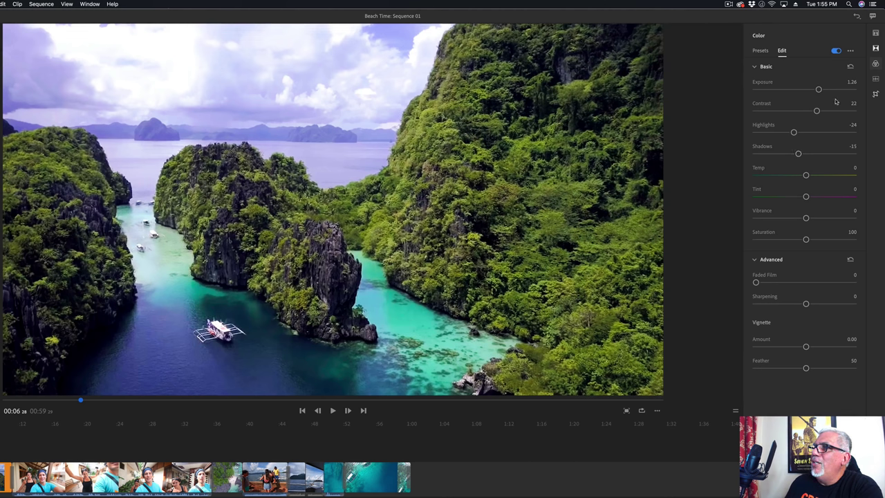
pyautogui.click(835, 52)
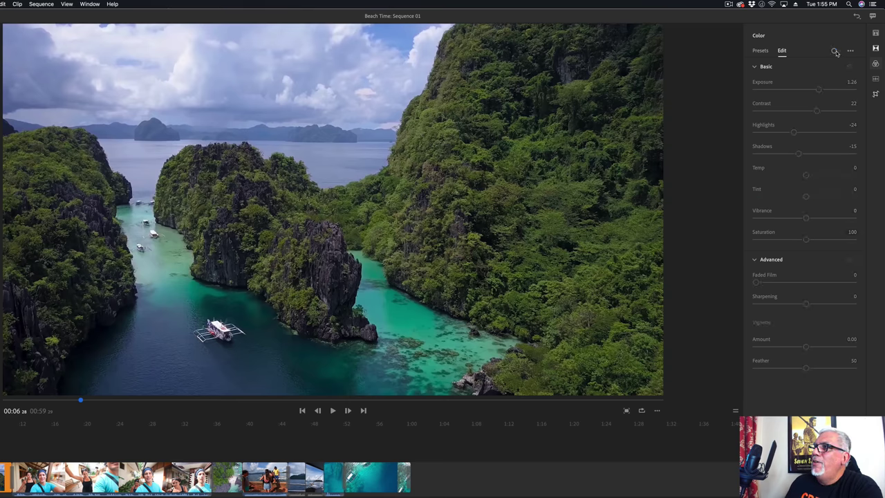
pyautogui.click(835, 52)
pyautogui.click(835, 52)
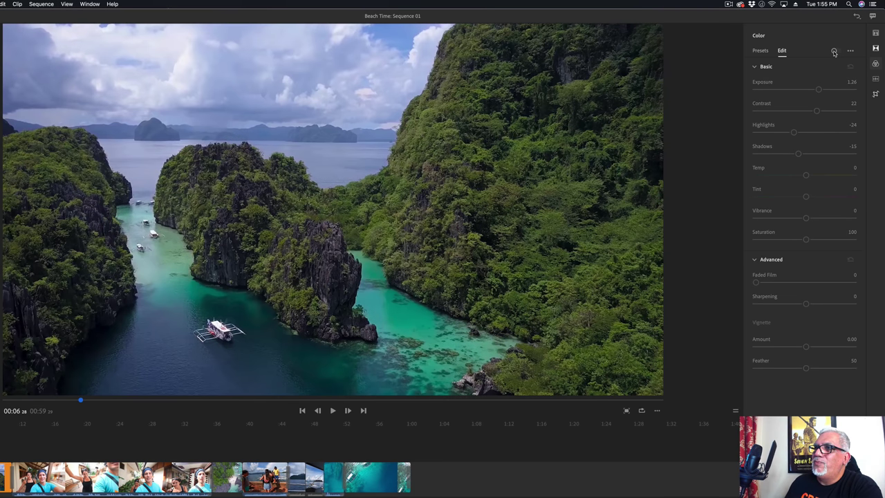
pyautogui.click(836, 52)
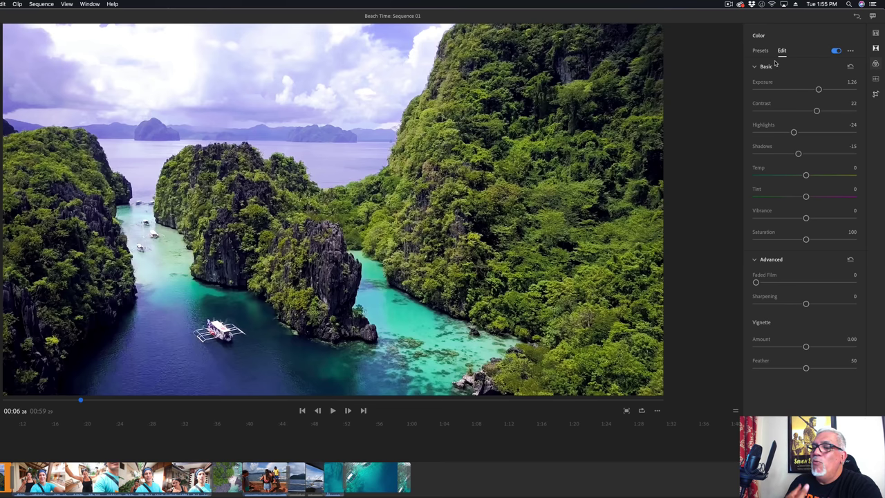
# Step: Save the current colour settings as a preset named TAHITI and briefly preview the clip
pyautogui.click(851, 50)
pyautogui.click(847, 67)
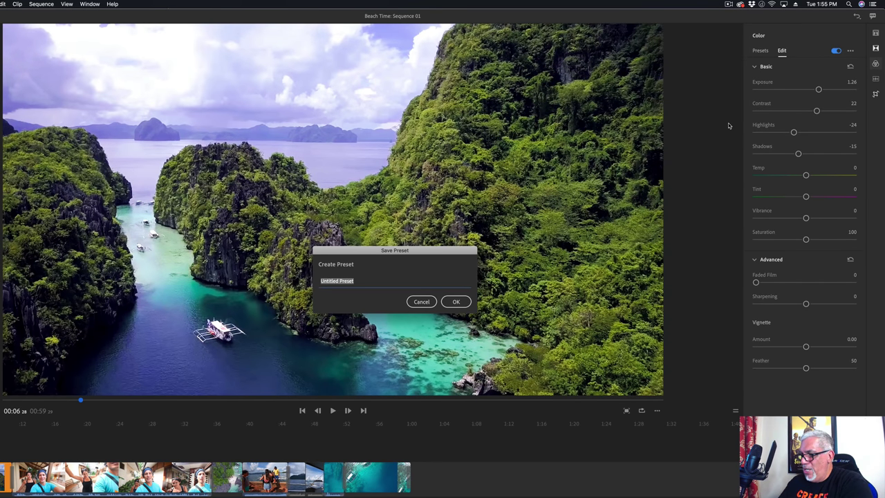
pyautogui.write('Ta')
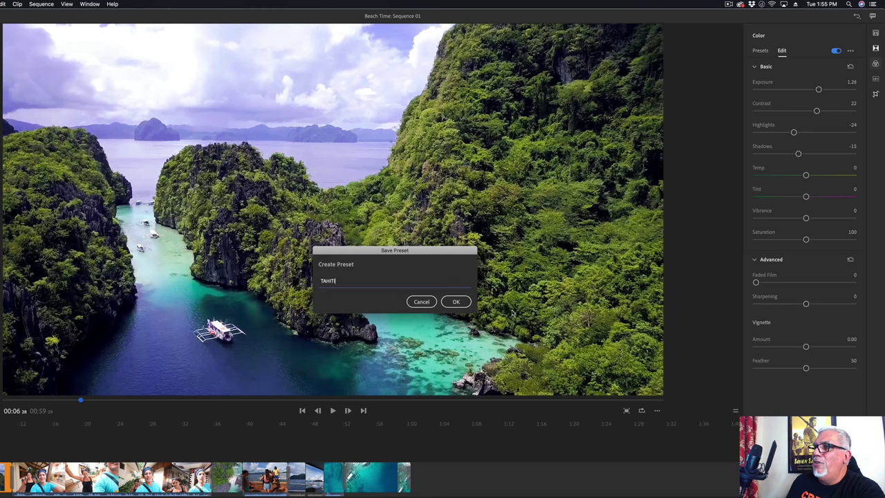
pyautogui.click(466, 303)
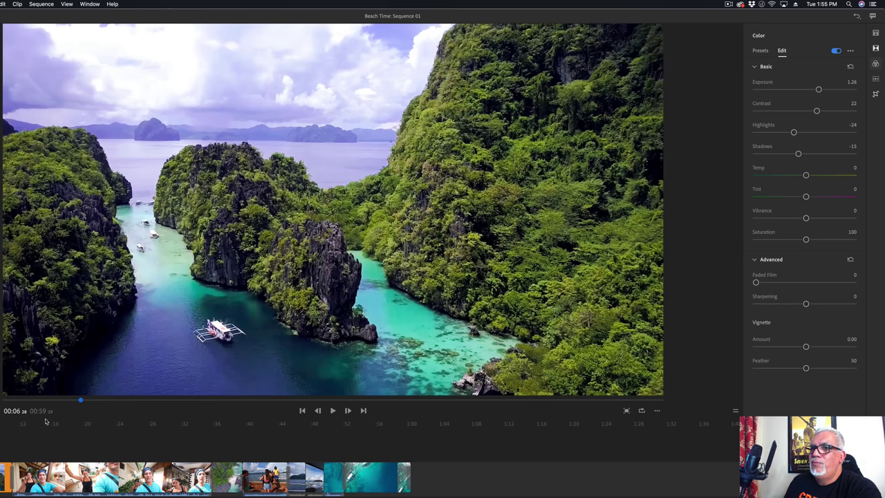
pyautogui.press('space')
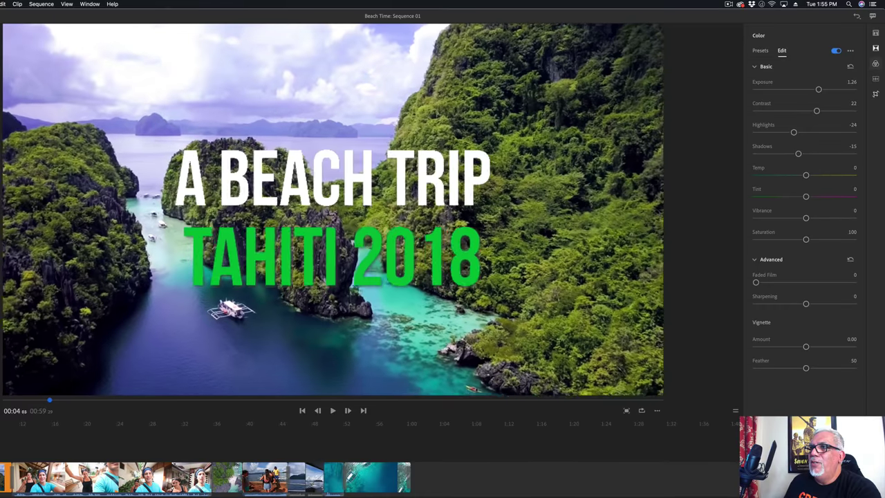
pyautogui.press('space')
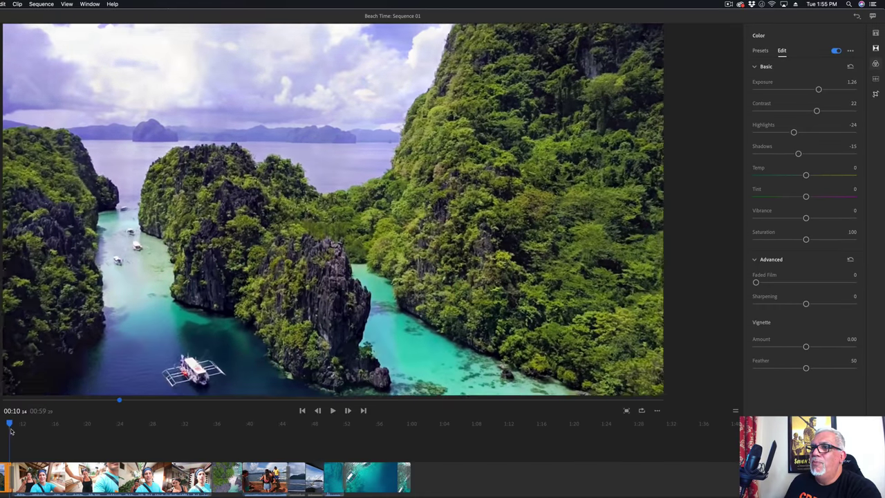
# Step: Try the TAHITI preset on the selfie clip, then set its preset back to None
pyautogui.moveTo(7, 434); pyautogui.dragTo(35, 433)
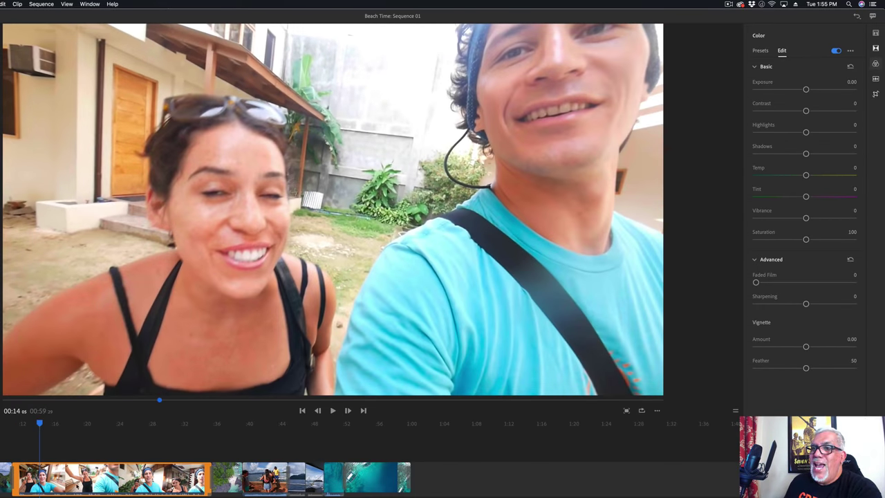
pyautogui.click(76, 487)
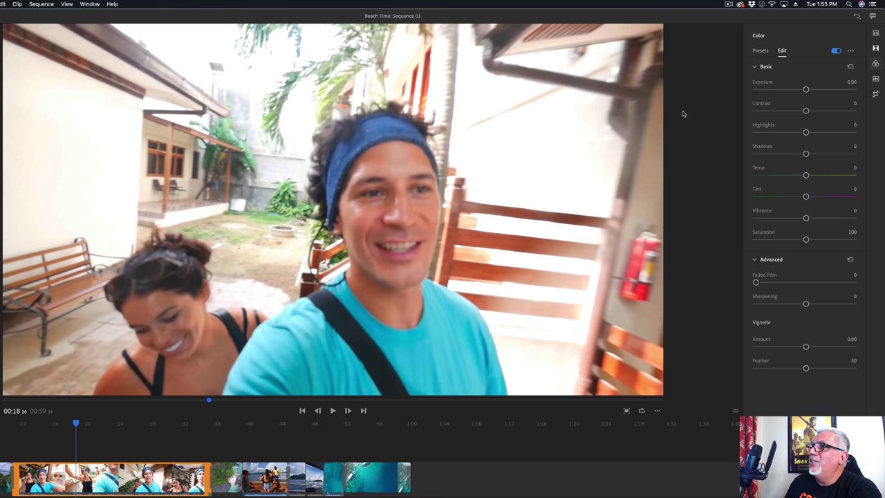
pyautogui.click(762, 53)
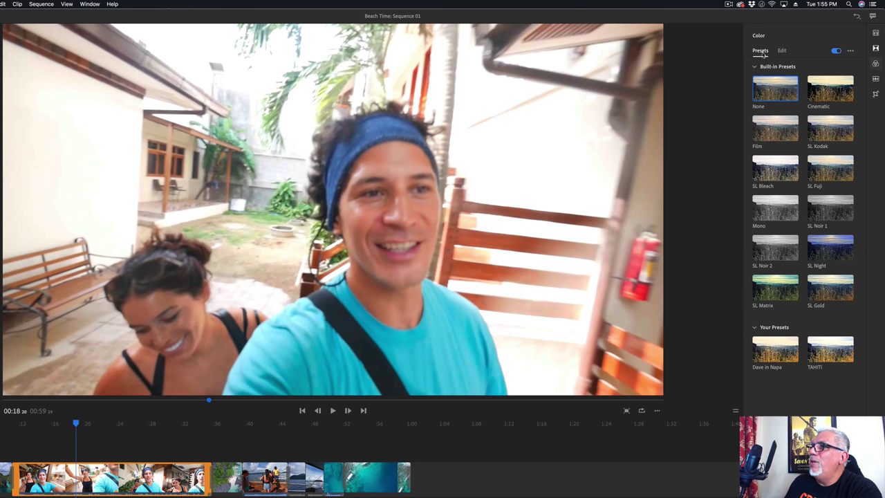
pyautogui.click(821, 351)
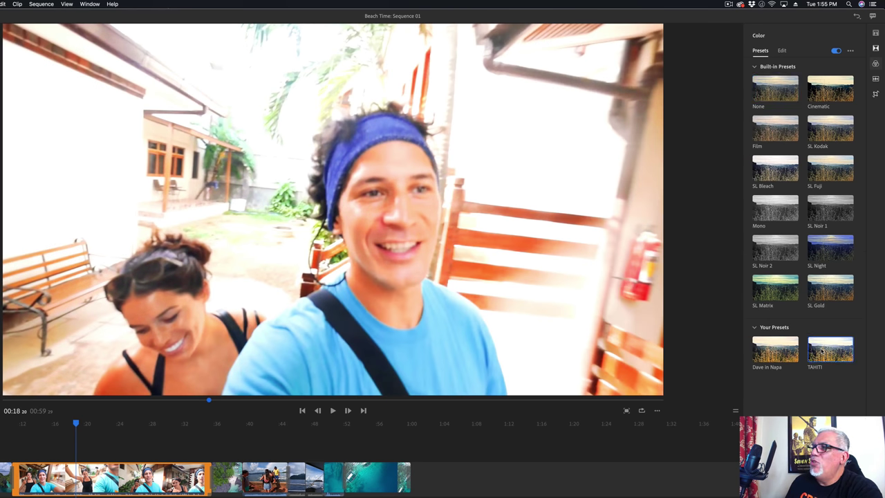
pyautogui.click(765, 94)
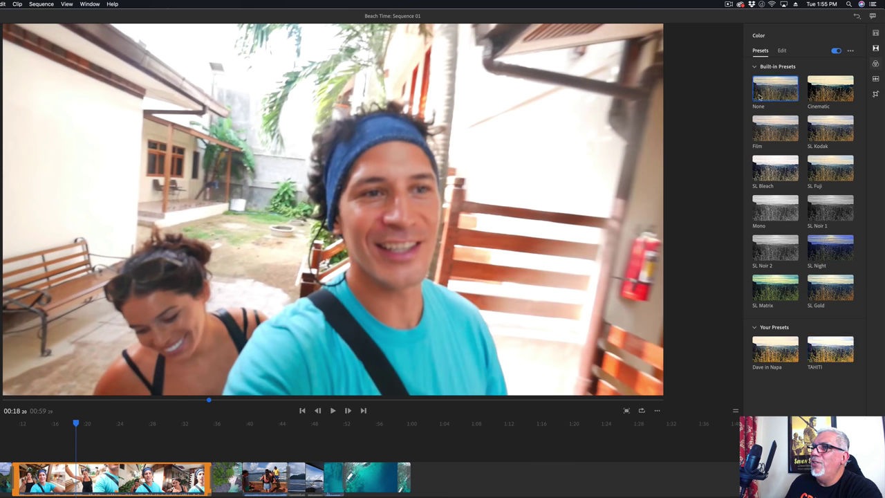
# Step: Apply TAHITI to the aerial beach and dock clips, comparing the dock clip with grading off
pyautogui.click(221, 426)
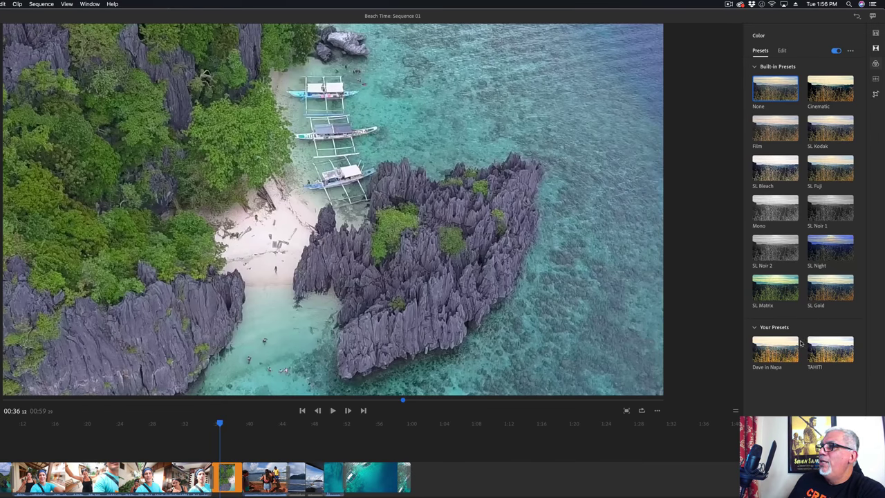
pyautogui.click(830, 353)
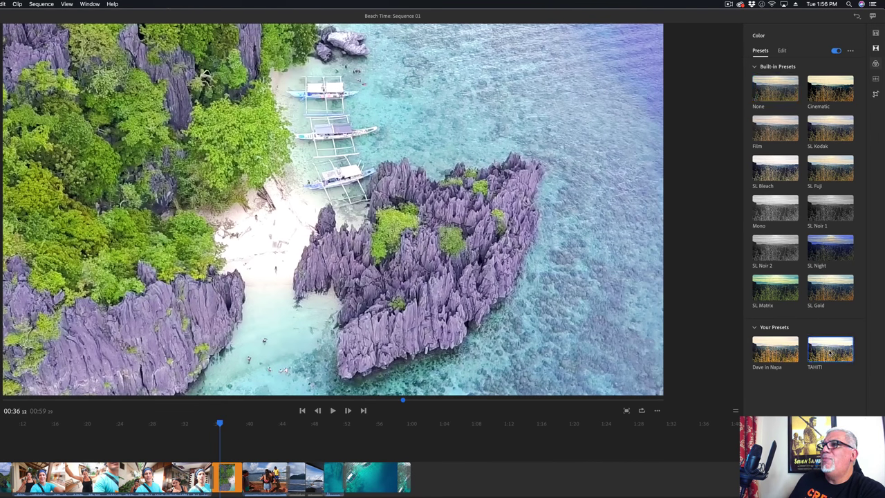
pyautogui.click(214, 424)
pyautogui.moveTo(216, 425); pyautogui.dragTo(262, 424)
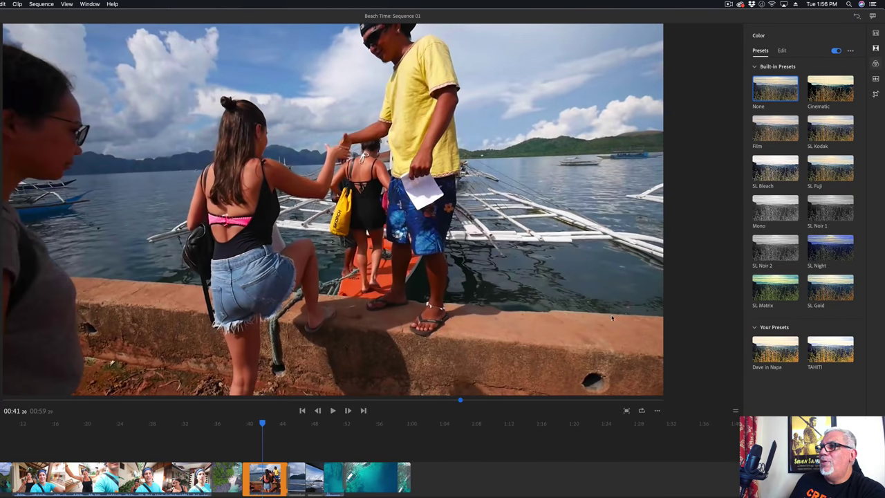
pyautogui.click(839, 354)
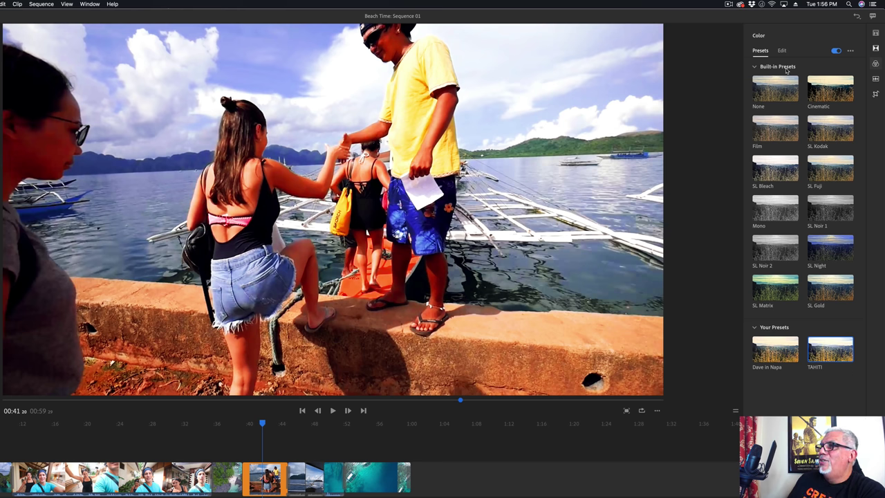
pyautogui.click(836, 51)
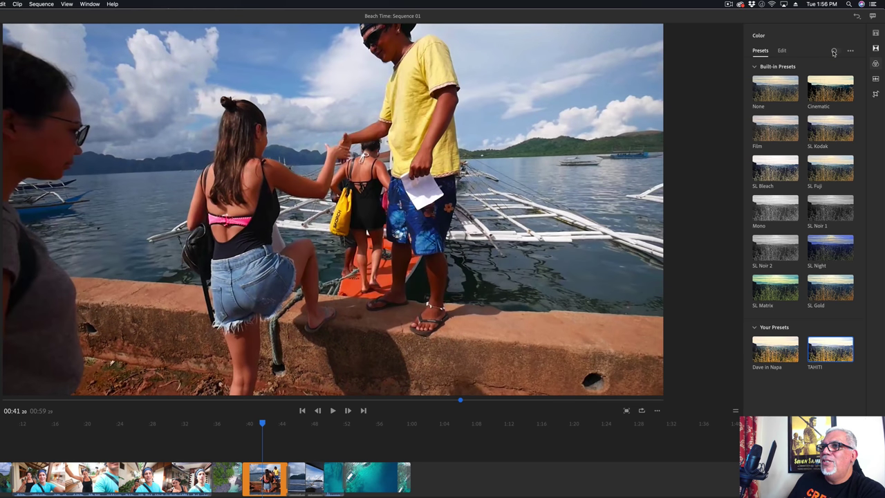
pyautogui.click(836, 51)
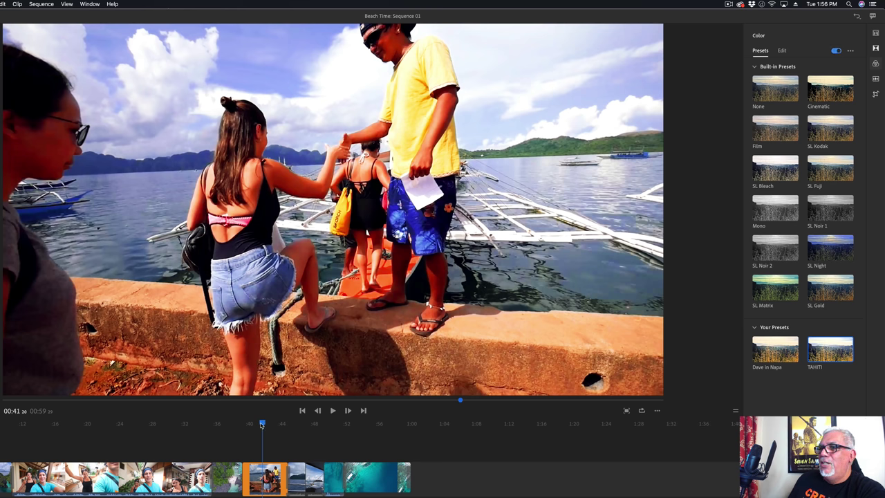
# Step: Apply TAHITI to both boat clips, comparing the second with grading off and on
pyautogui.moveTo(263, 425); pyautogui.dragTo(294, 430)
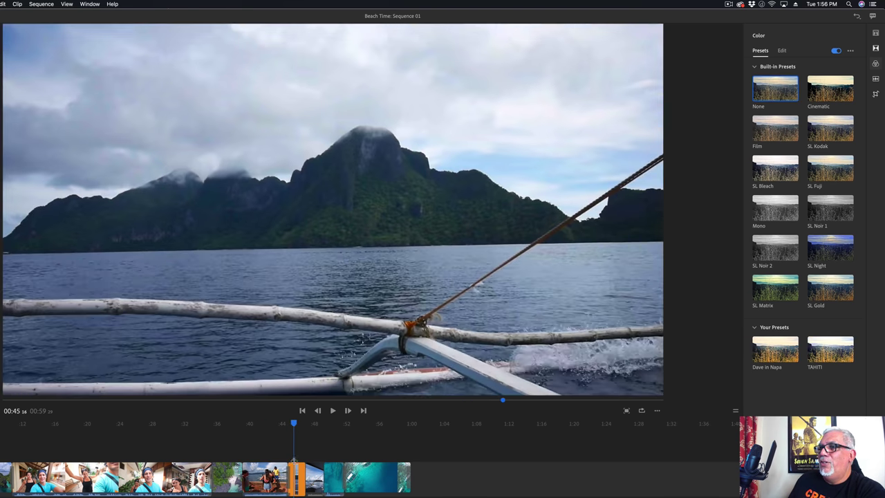
pyautogui.click(840, 353)
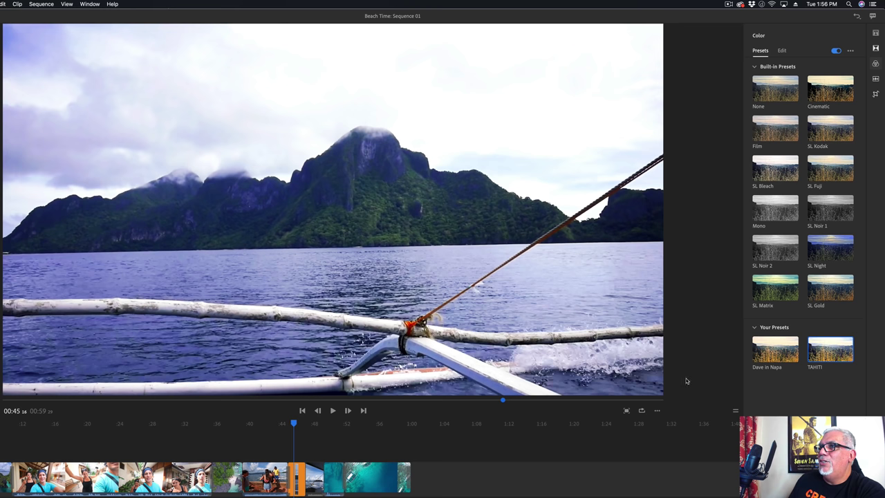
pyautogui.moveTo(295, 425); pyautogui.dragTo(310, 426)
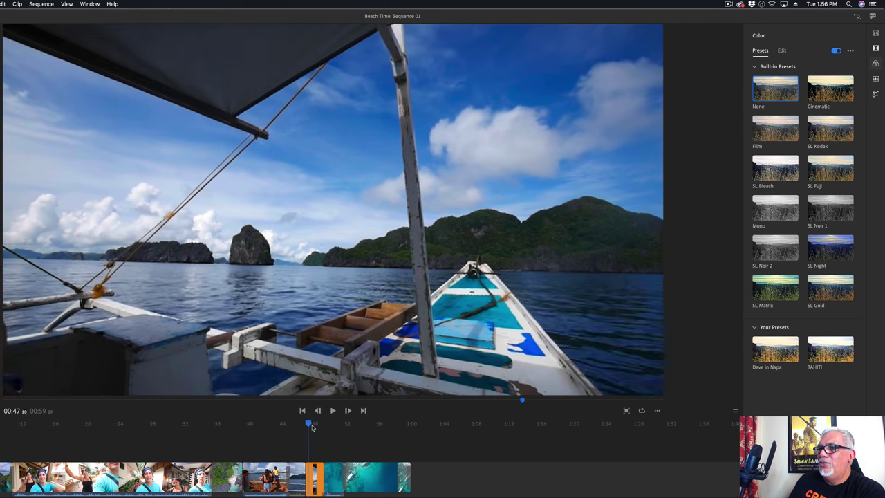
pyautogui.click(816, 356)
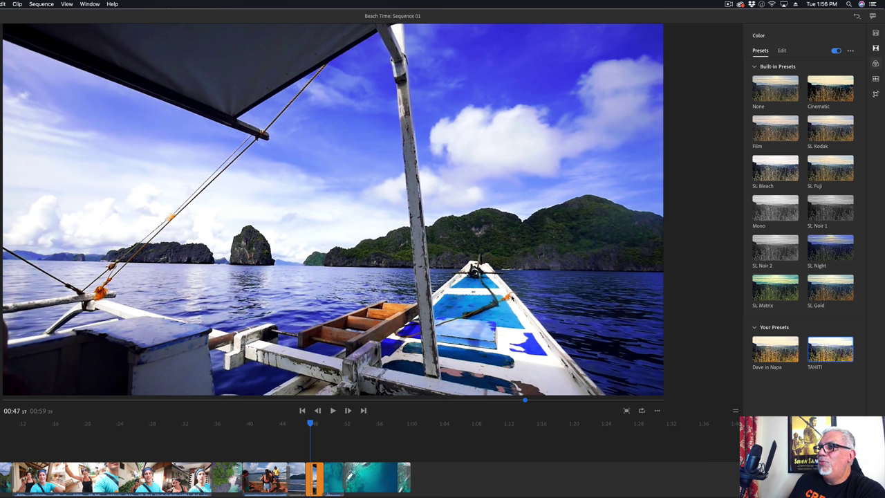
pyautogui.click(835, 52)
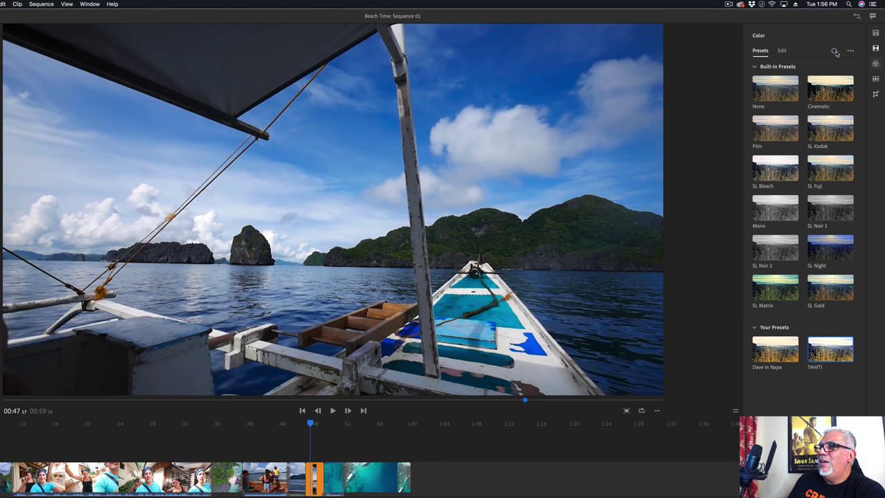
pyautogui.click(836, 51)
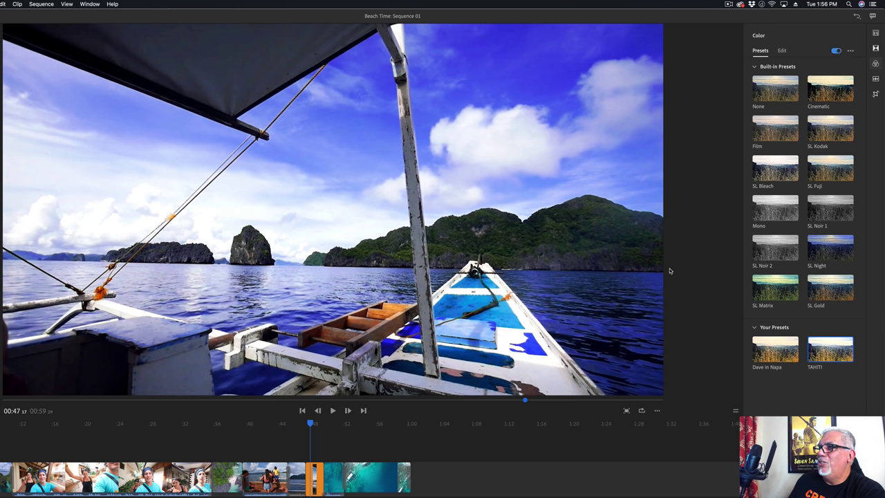
# Step: Apply TAHITI to the underwater clip and the overhead drone clip
pyautogui.moveTo(311, 424); pyautogui.dragTo(339, 428)
pyautogui.click(833, 353)
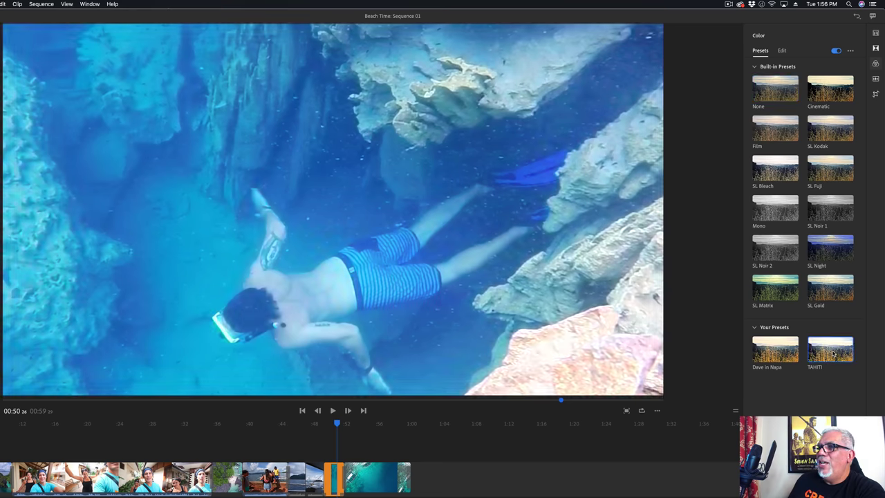
pyautogui.moveTo(337, 425); pyautogui.dragTo(366, 425)
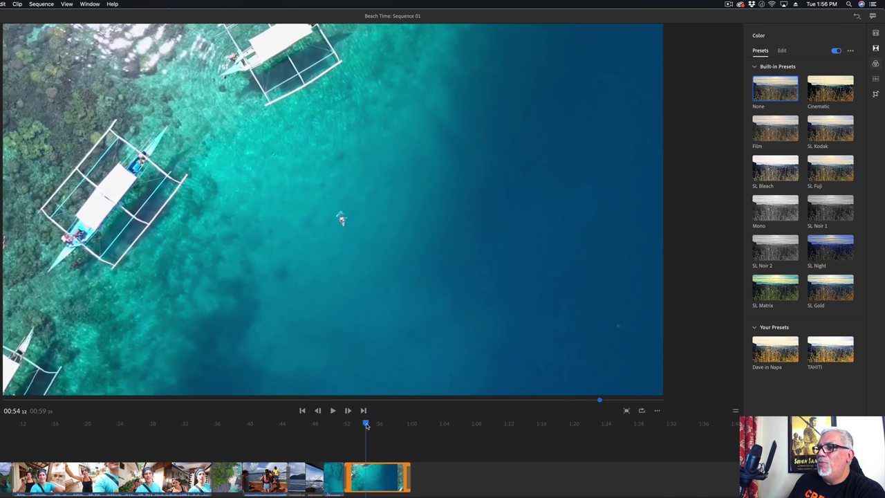
pyautogui.click(827, 354)
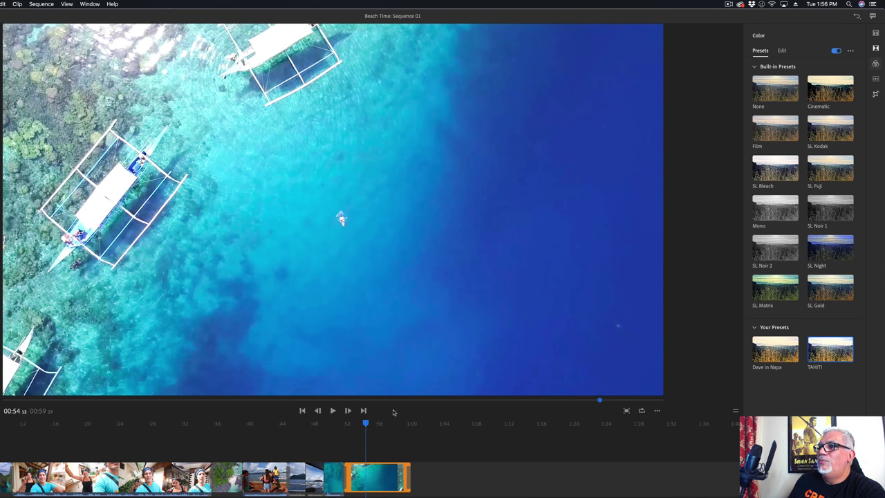
pyautogui.moveTo(367, 422)
pyautogui.mouseDown()
pyautogui.moveTo(409, 425)
pyautogui.moveTo(368, 425)
pyautogui.mouseUp()
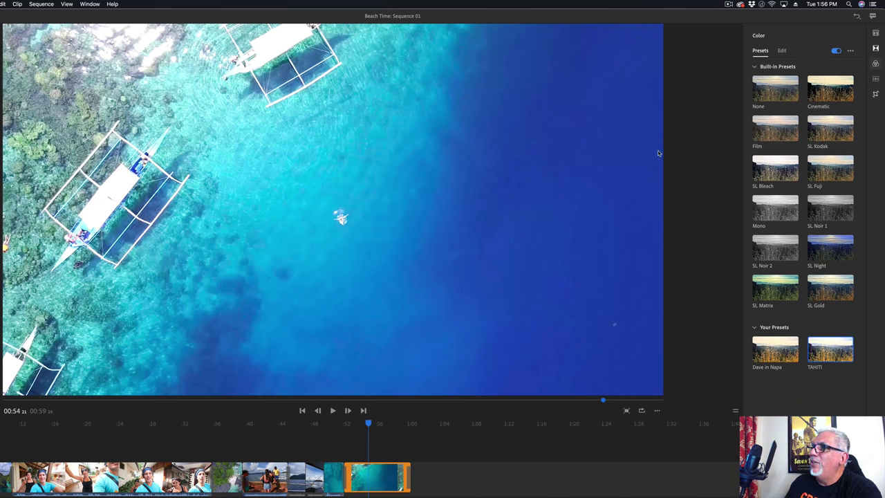
# Step: Drag the Bold Message Wipe title template onto the track above the final drone clip near 00:54
pyautogui.click(875, 34)
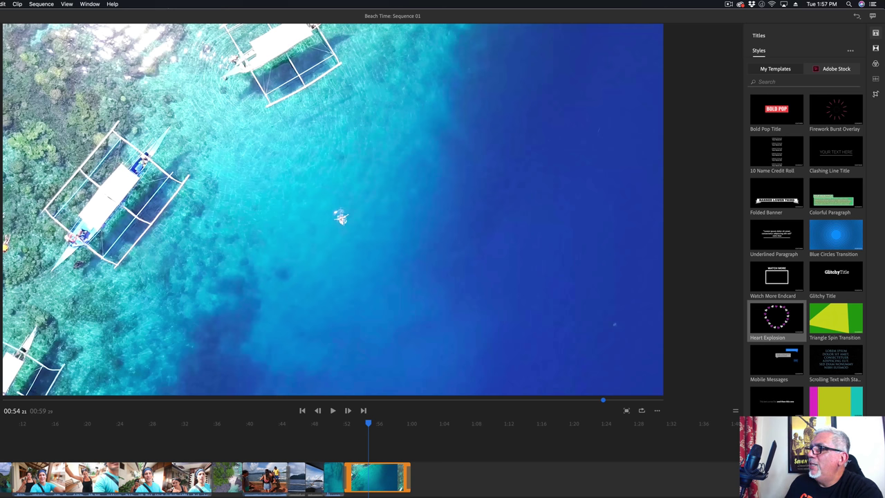
pyautogui.scroll(-5, 777, 318)
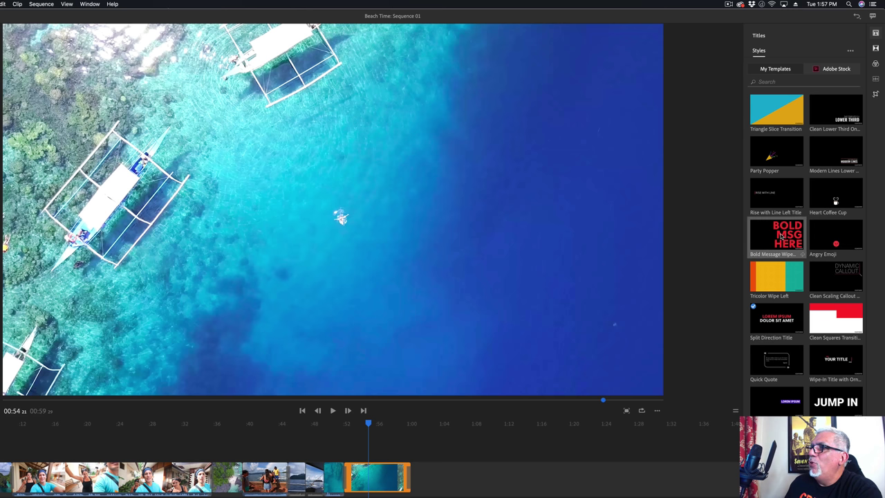
pyautogui.moveTo(779, 239); pyautogui.dragTo(369, 449)
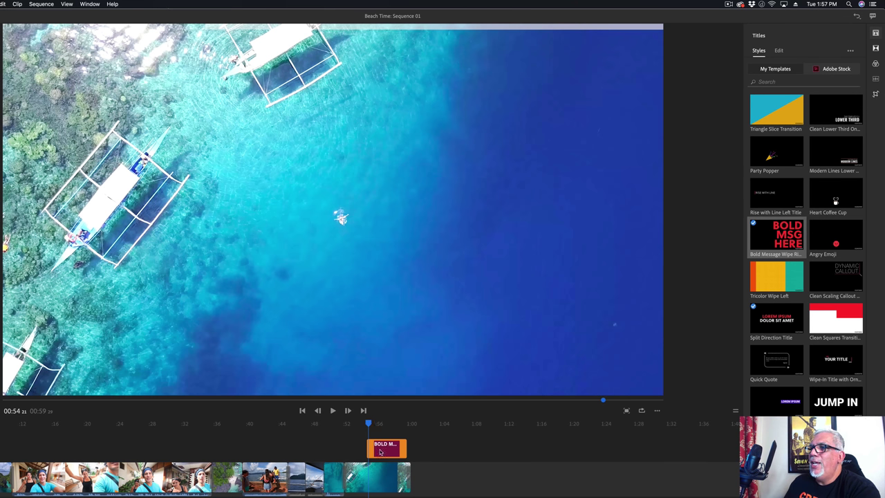
# Step: Replace the title's placeholder text with ENJOY YOUR LIFE
pyautogui.doubleClick(442, 98)
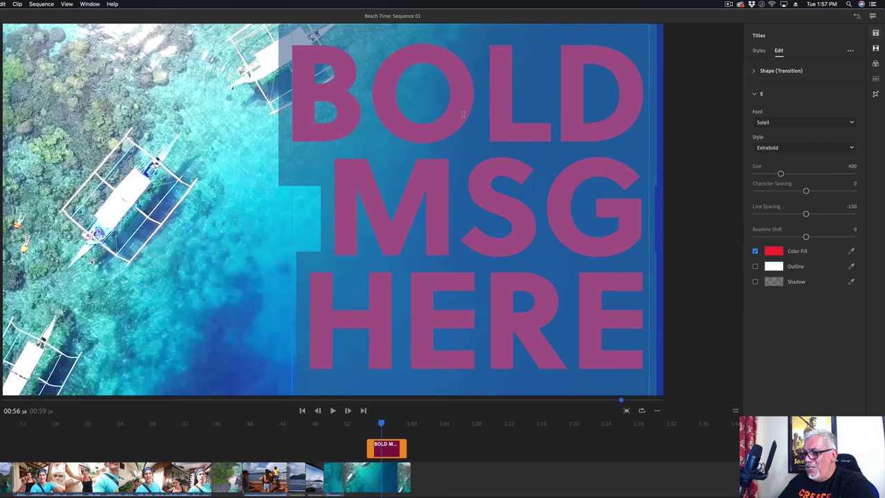
pyautogui.write('Enjo')
pyautogui.press('BackSpace')
pyautogui.press('BackSpace')
pyautogui.press('BackSpace')
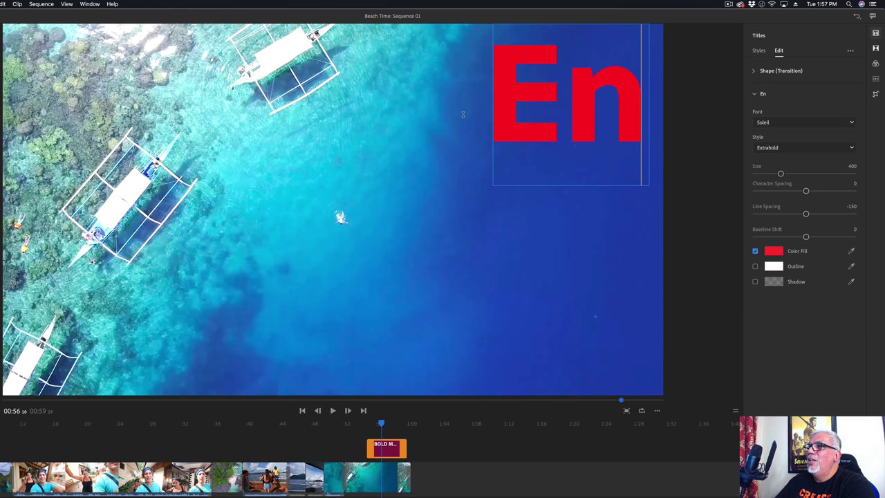
pyautogui.write('NJO')
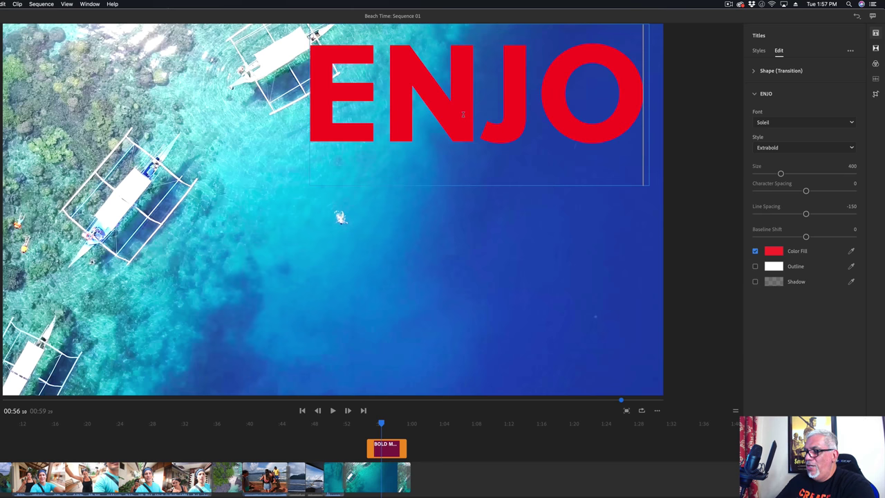
pyautogui.write('Y YOUr')
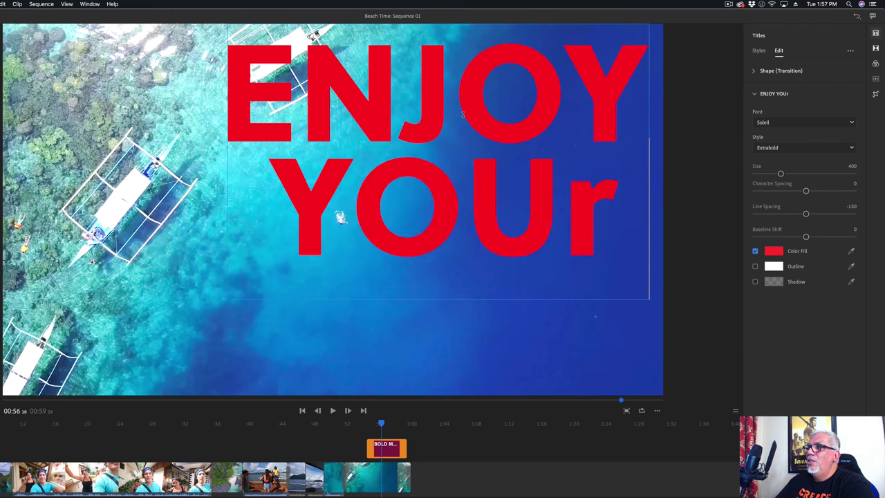
pyautogui.press('BackSpace')
pyautogui.write('t')
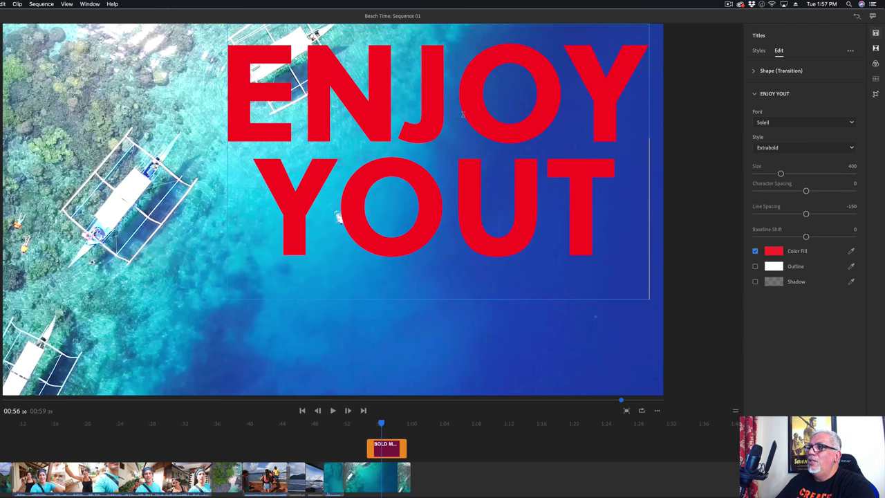
pyautogui.press('BackSpace')
pyautogui.write('I')
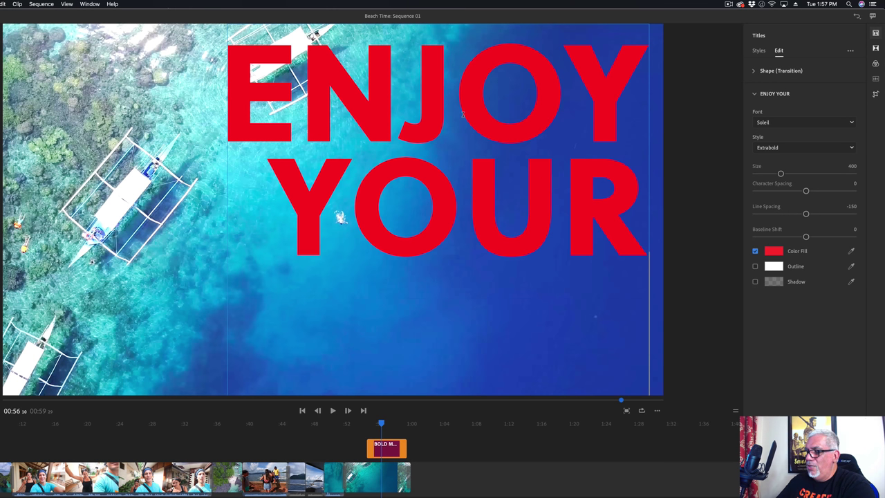
pyautogui.press('BackSpace')
pyautogui.write('LIFE')
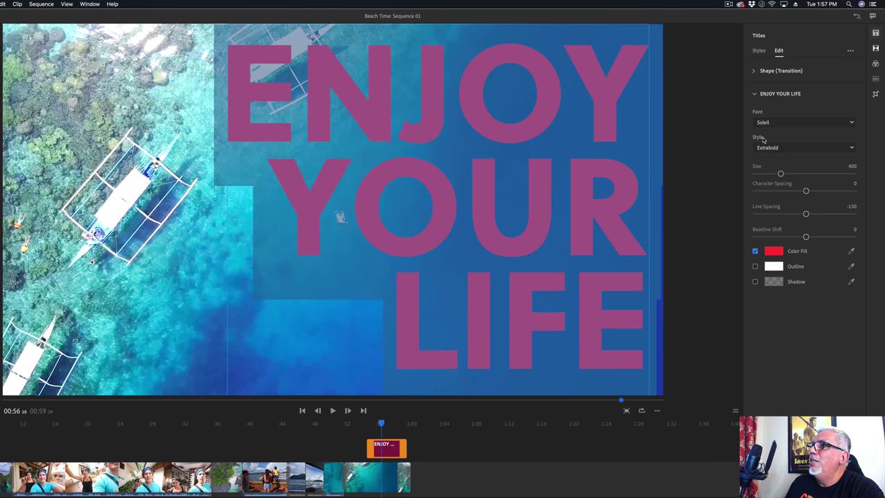
# Step: Set the title fill to light grey EAEAEA, size 316, with higher baseline shift and line spacing
pyautogui.click(774, 253)
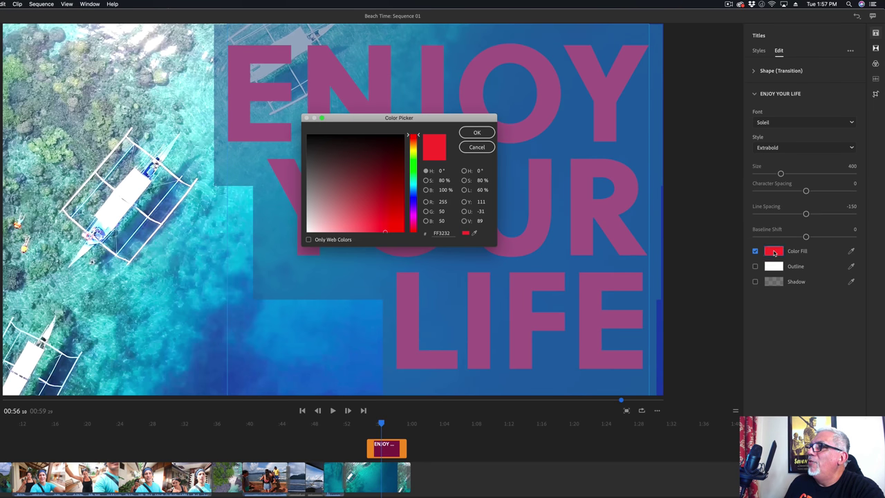
pyautogui.moveTo(320, 223); pyautogui.dragTo(307, 225)
pyautogui.click(476, 133)
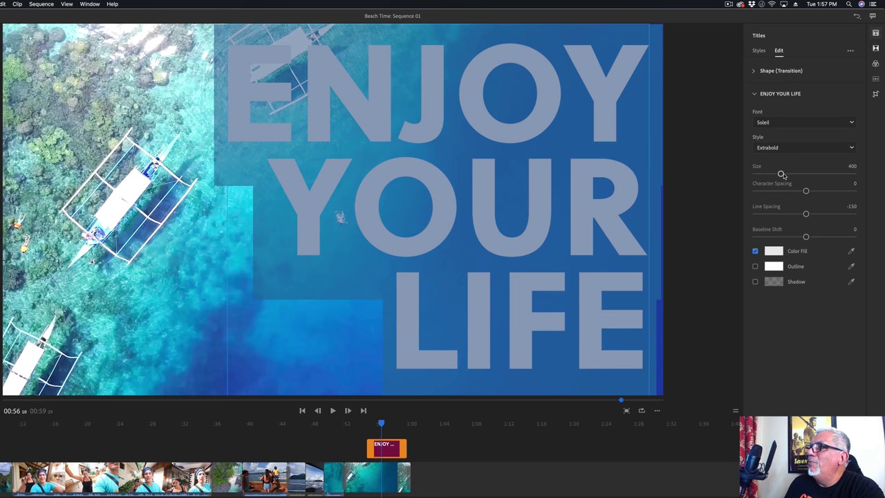
pyautogui.moveTo(782, 174); pyautogui.dragTo(776, 173)
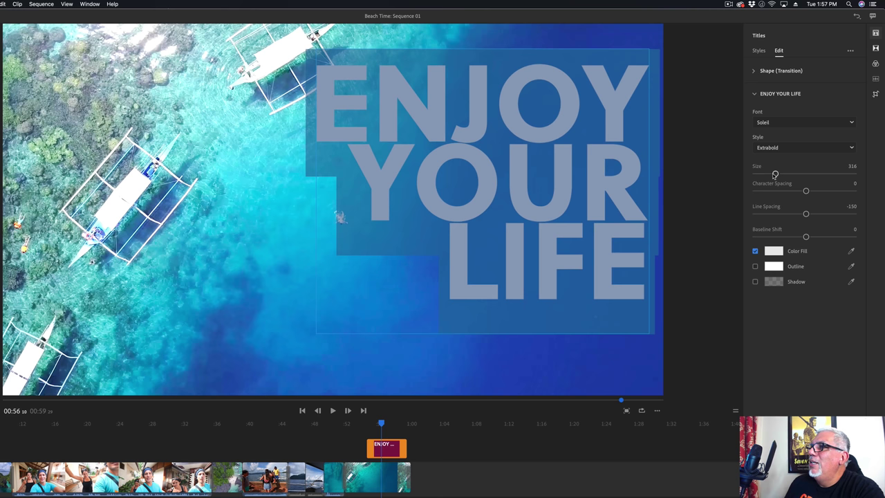
pyautogui.moveTo(807, 238); pyautogui.dragTo(807, 237)
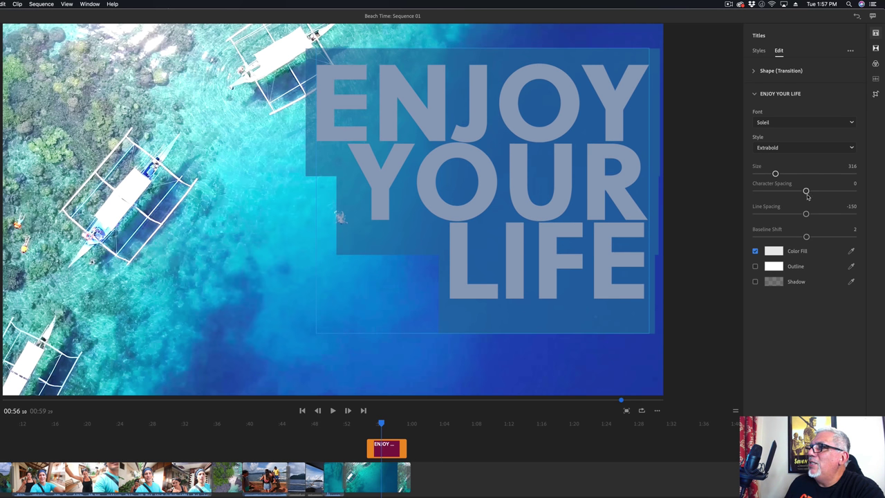
pyautogui.moveTo(807, 215); pyautogui.dragTo(814, 215)
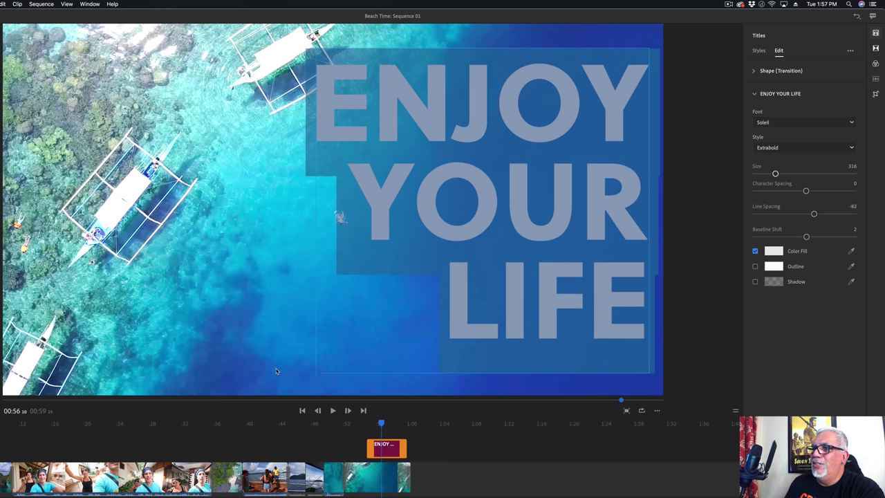
# Step: Play back the ENJOY YOUR LIFE title animation from just before it
pyautogui.click(357, 422)
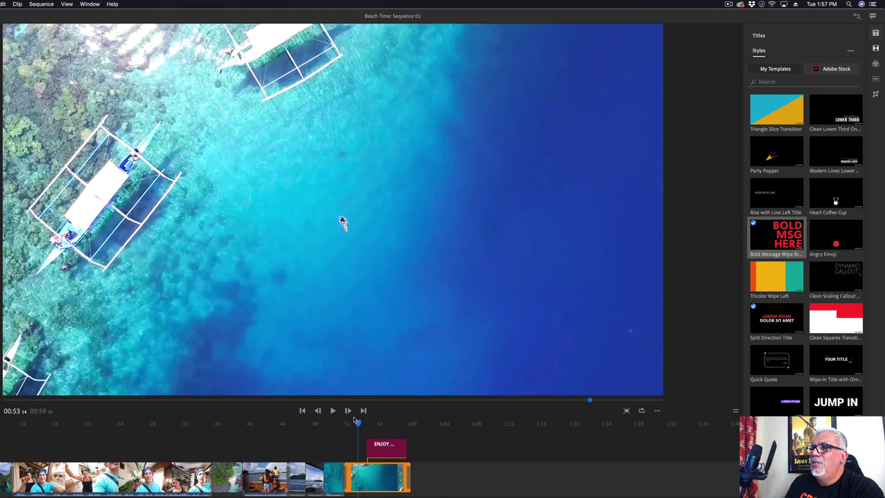
pyautogui.press('space')
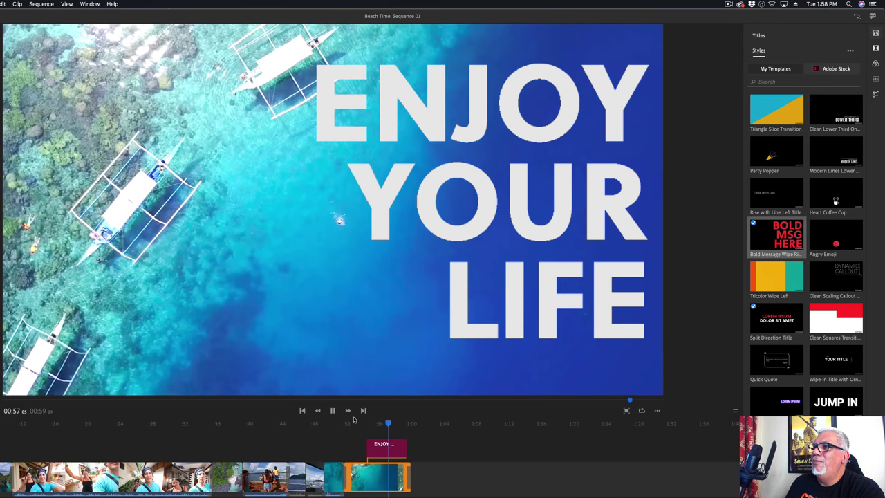
pyautogui.press('space')
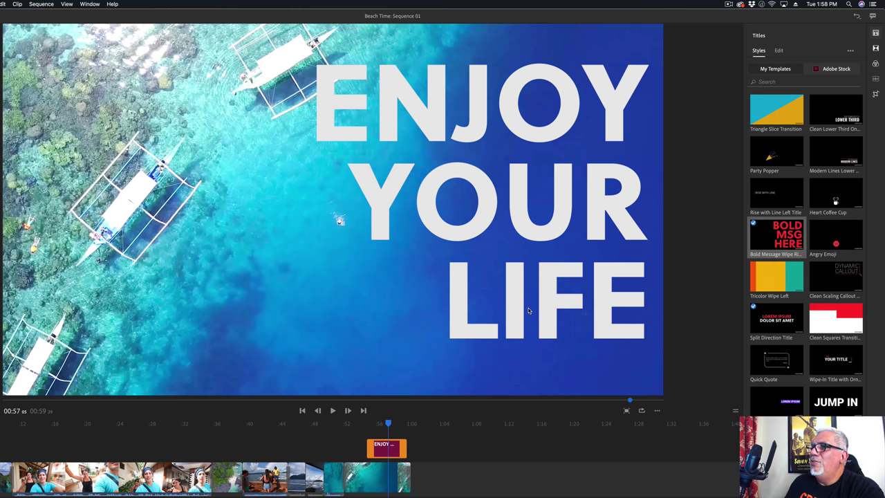
pyautogui.press('Right')
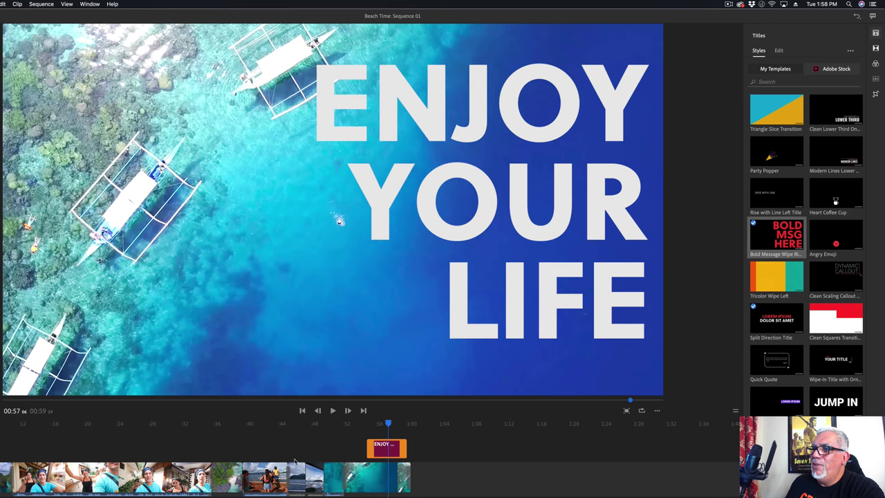
# Step: Select the dock clip and test shifting its position and stretching its width, resetting each
pyautogui.click(267, 474)
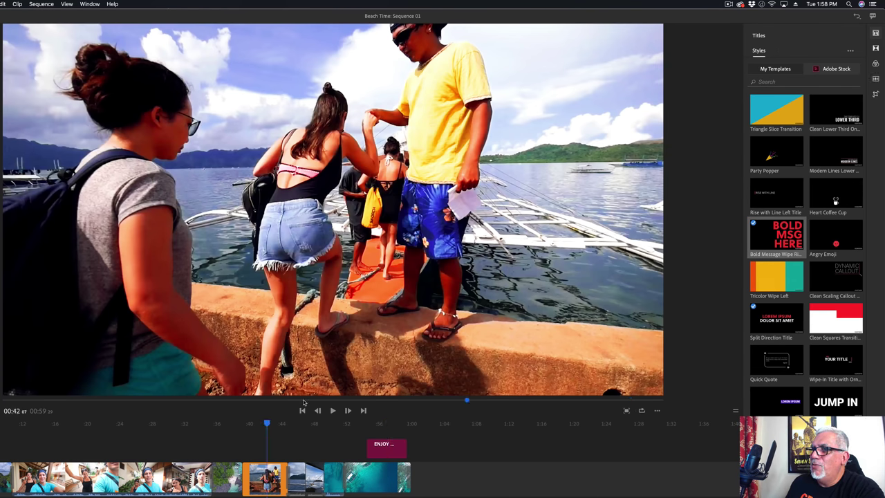
pyautogui.click(876, 95)
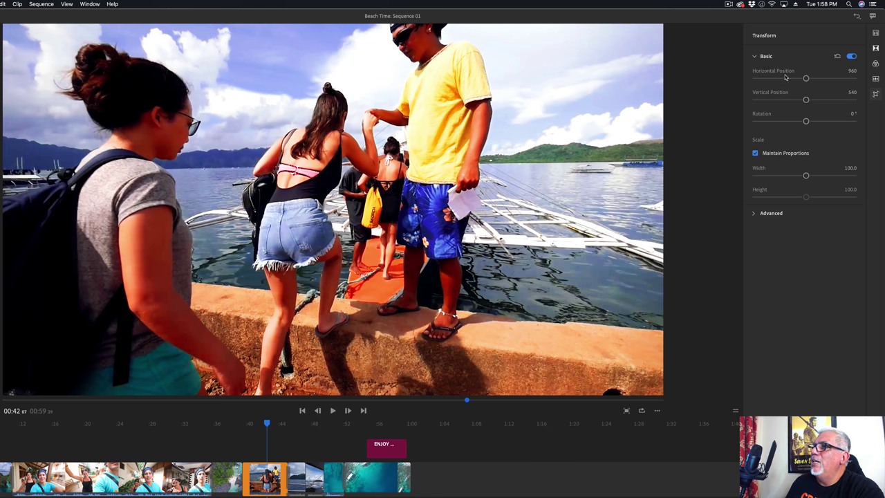
pyautogui.moveTo(806, 78)
pyautogui.mouseDown()
pyautogui.moveTo(763, 80)
pyautogui.moveTo(820, 86)
pyautogui.moveTo(774, 83)
pyautogui.moveTo(795, 82)
pyautogui.mouseUp()
pyautogui.click(837, 57)
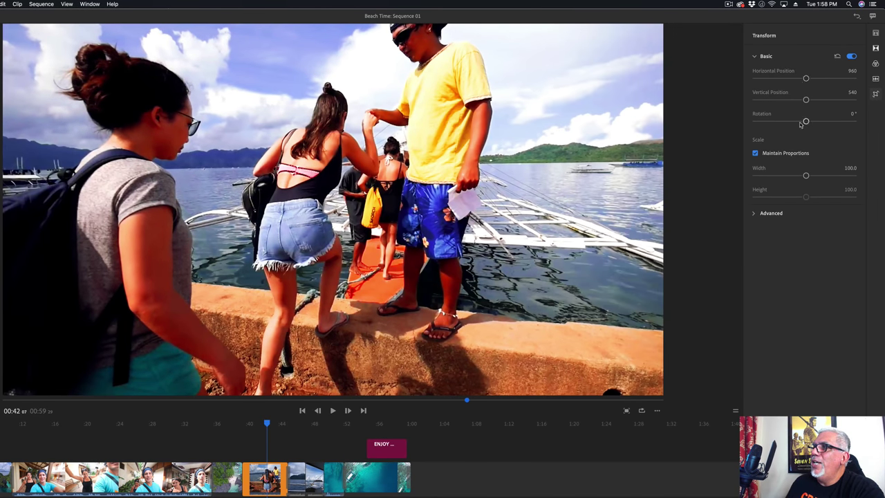
pyautogui.click(755, 154)
pyautogui.moveTo(806, 175); pyautogui.dragTo(855, 178)
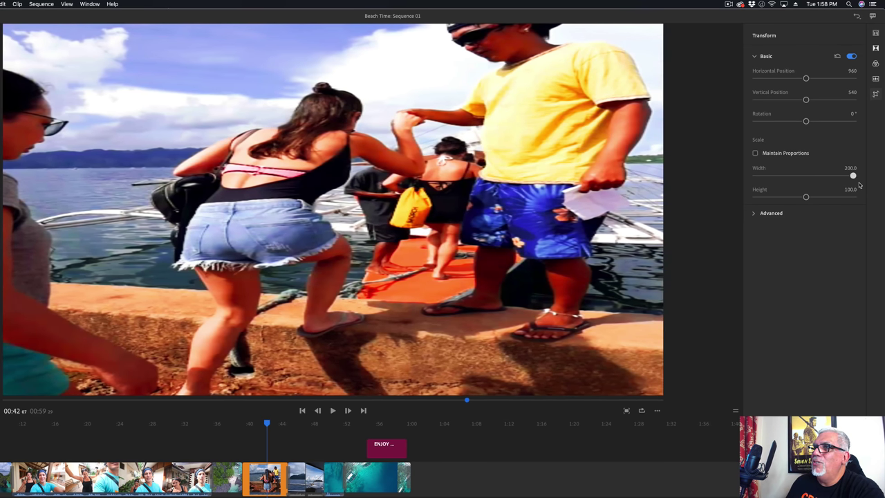
pyautogui.click(837, 57)
# Step: Expand the Advanced crop settings and test cropping the dock clip's top and right sides
pyautogui.click(756, 214)
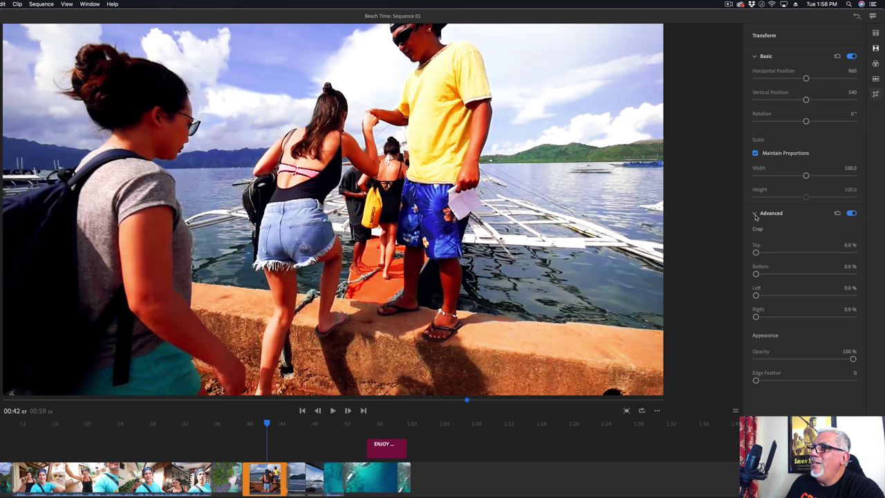
pyautogui.moveTo(756, 253)
pyautogui.mouseDown()
pyautogui.moveTo(821, 252)
pyautogui.moveTo(751, 255)
pyautogui.mouseUp()
pyautogui.moveTo(759, 317); pyautogui.dragTo(724, 327)
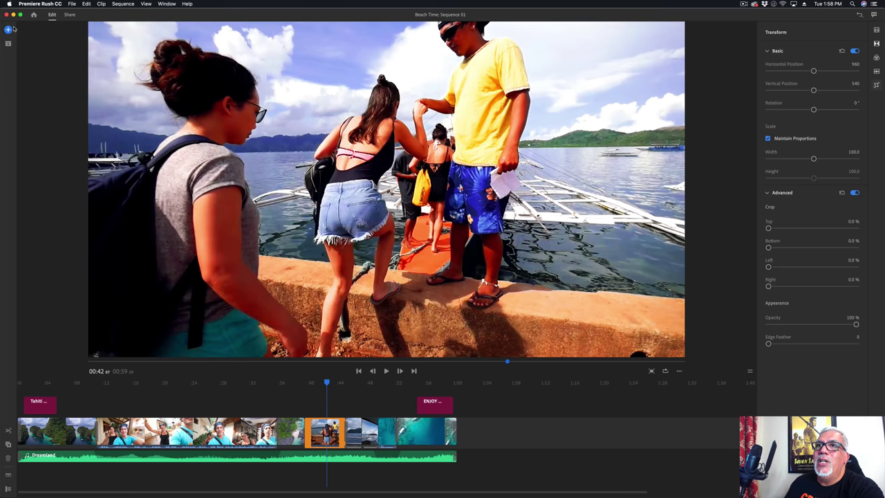
# Step: Add the Boat View sample clip on the upper track at 0:42 above the dock clip
pyautogui.click(8, 29)
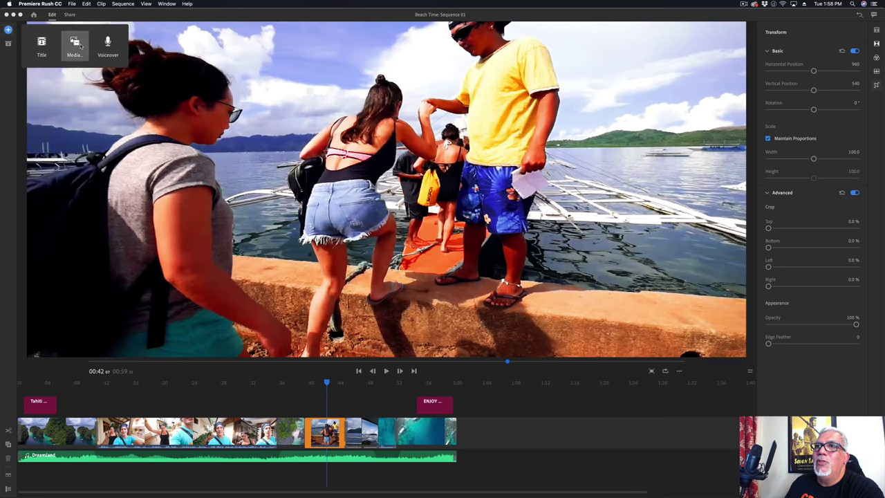
pyautogui.click(76, 43)
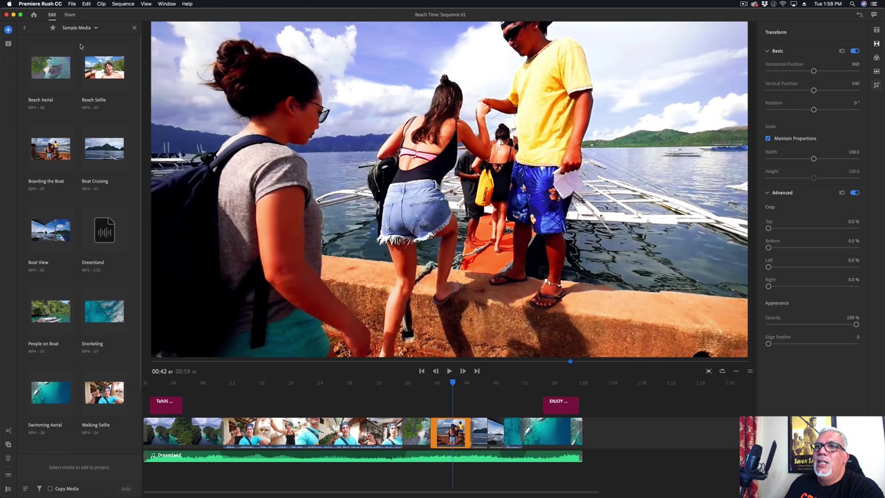
pyautogui.click(601, 387)
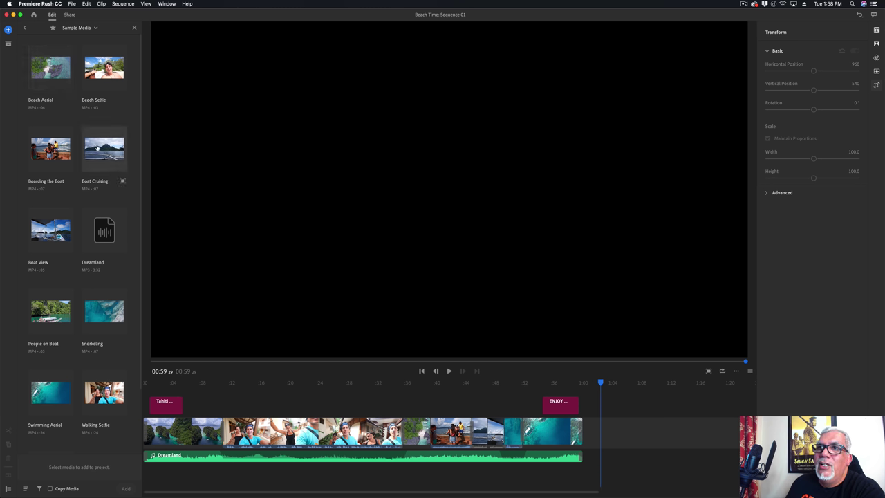
pyautogui.click(67, 227)
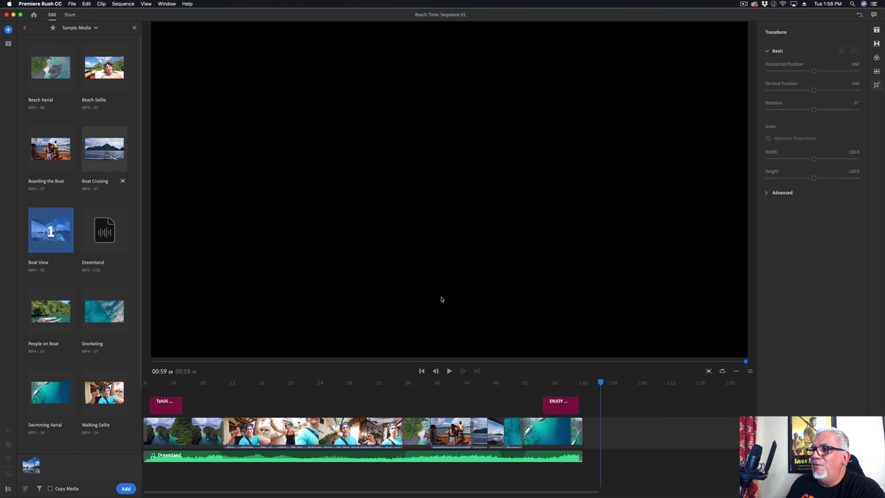
pyautogui.click(125, 489)
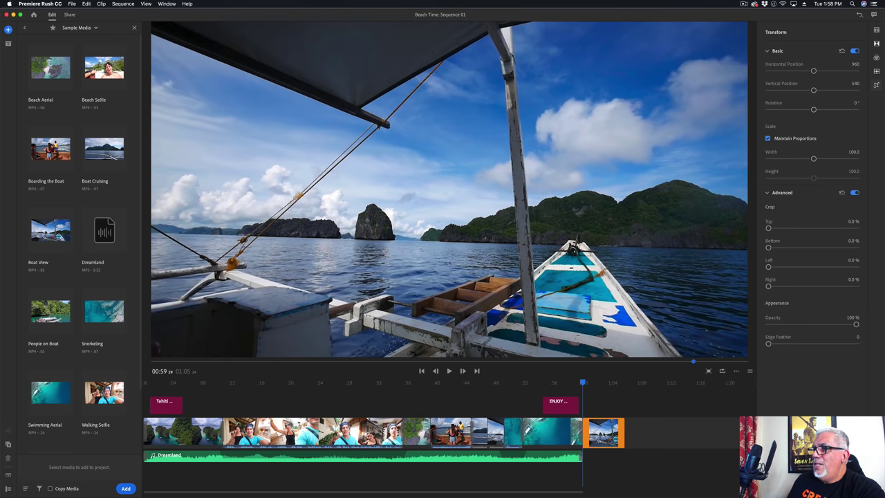
pyautogui.moveTo(603, 432); pyautogui.dragTo(442, 383)
pyautogui.click(452, 383)
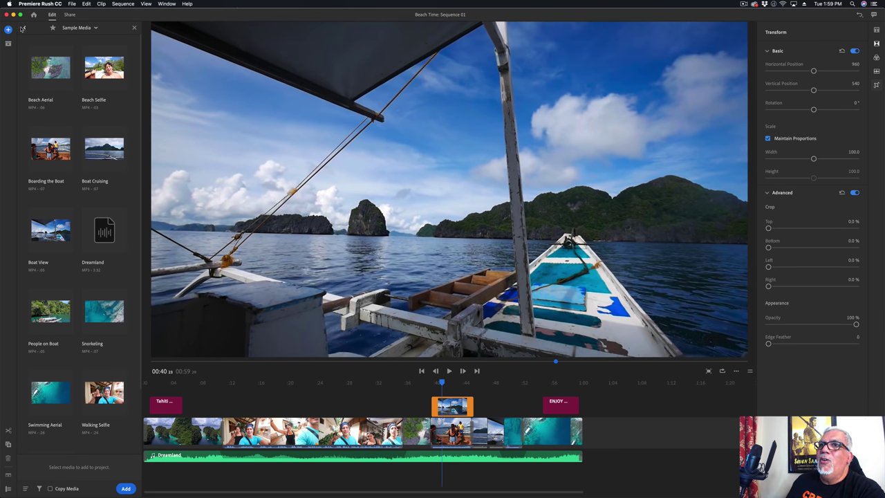
pyautogui.click(134, 28)
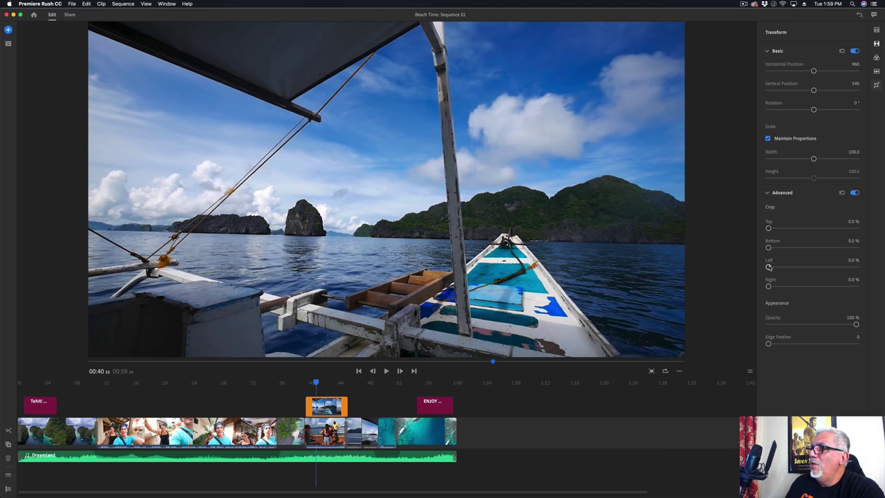
# Step: Crop Boat View's left side to 52.8%, play the split screen, then reset the crop to 0%
pyautogui.moveTo(770, 267); pyautogui.dragTo(815, 268)
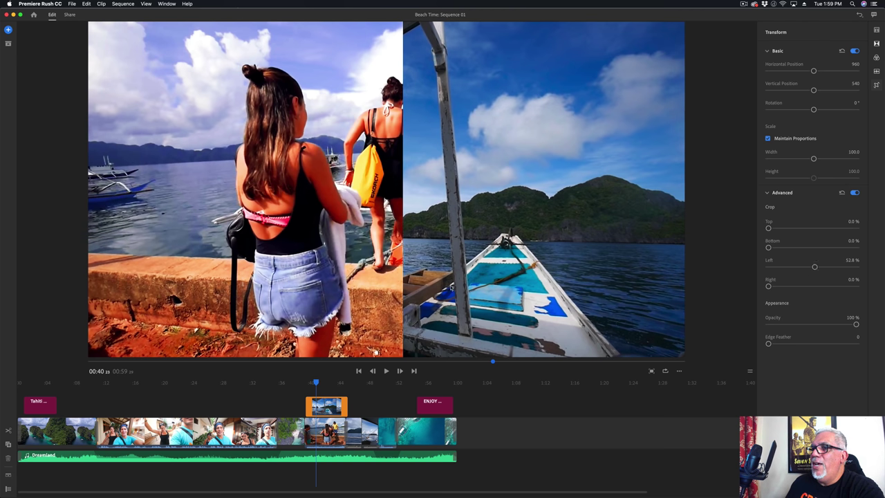
pyautogui.click(305, 382)
pyautogui.press('space')
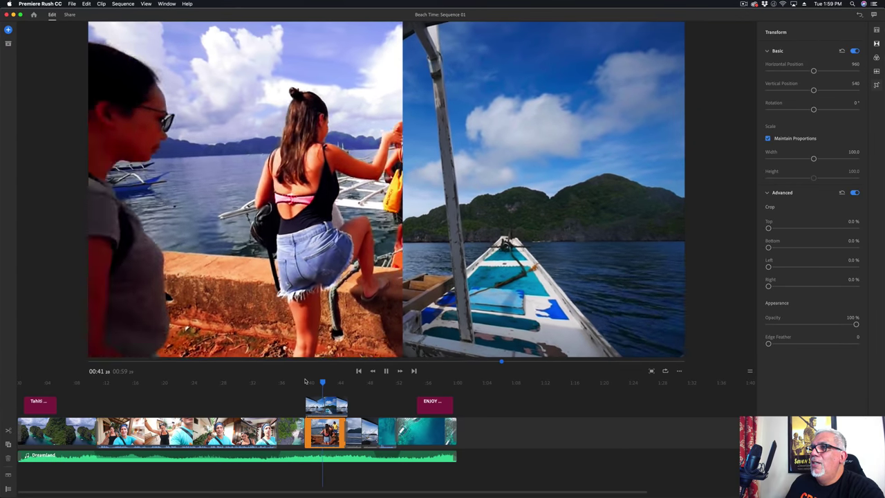
pyautogui.press('space')
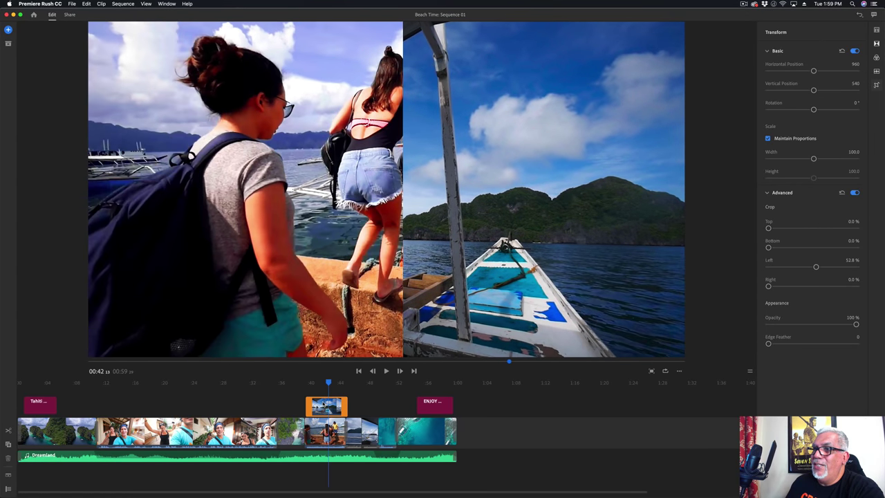
pyautogui.press('Left')
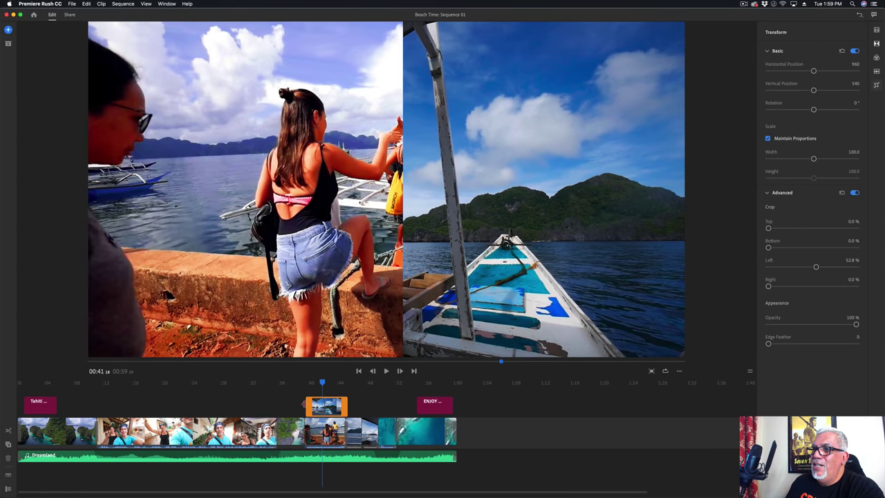
pyautogui.click(843, 195)
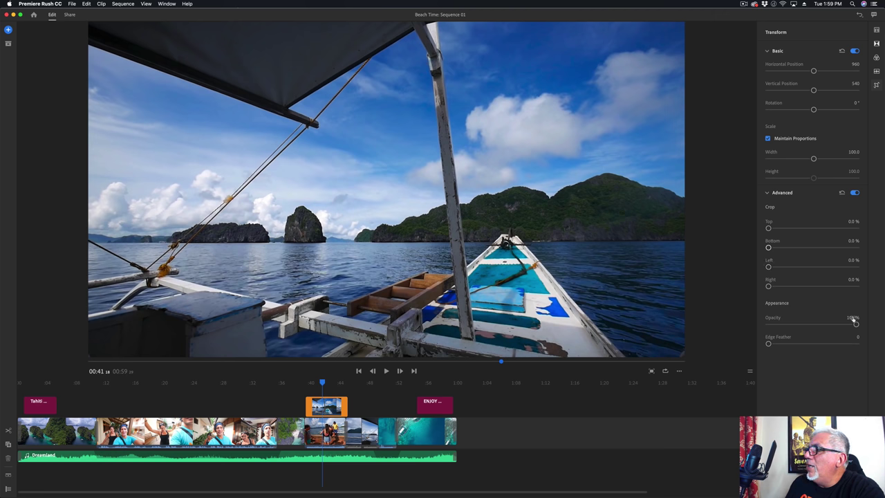
# Step: Lower the boat overlay's opacity to about half, play the blend, then delete the overlay clip
pyautogui.moveTo(855, 327); pyautogui.dragTo(818, 343)
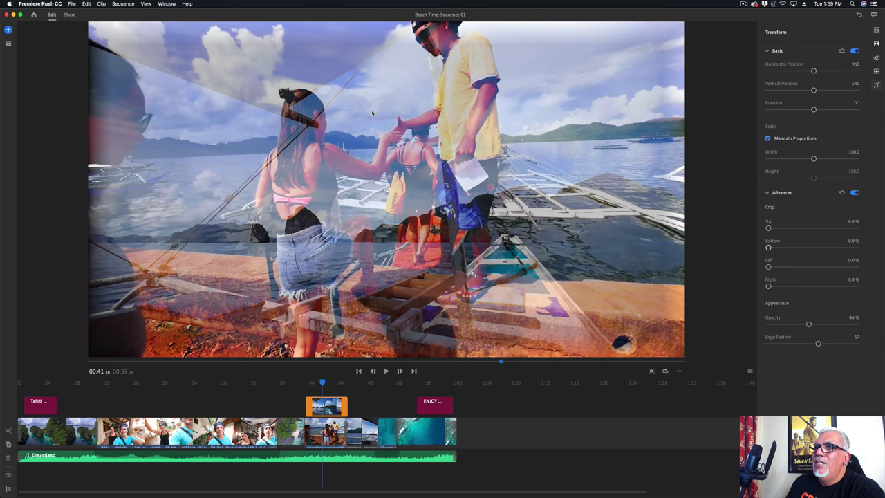
pyautogui.click(303, 385)
pyautogui.press('space')
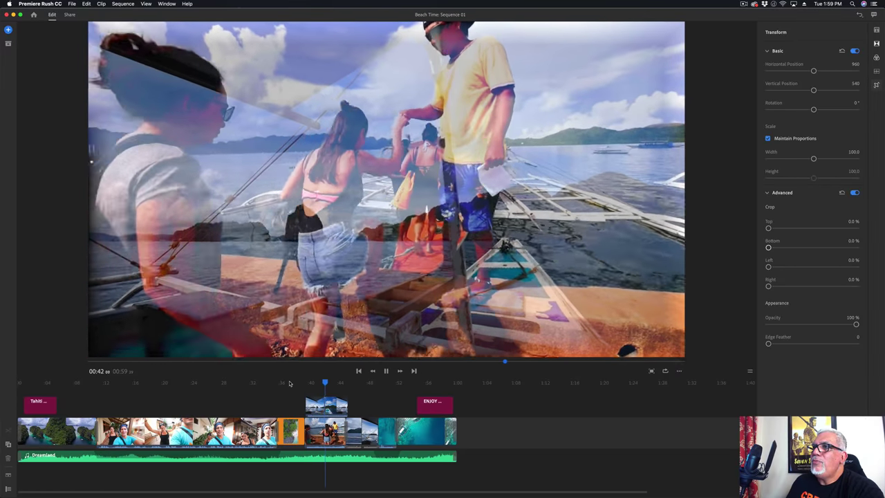
pyautogui.press('space')
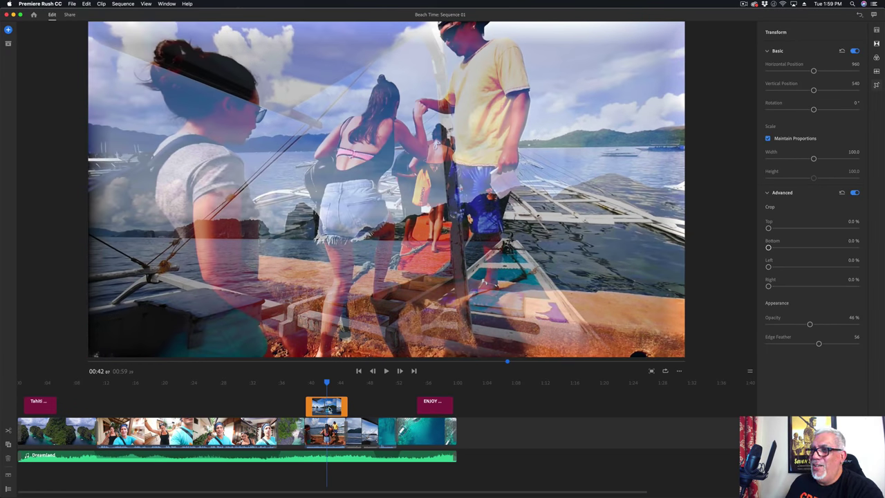
pyautogui.press('Delete')
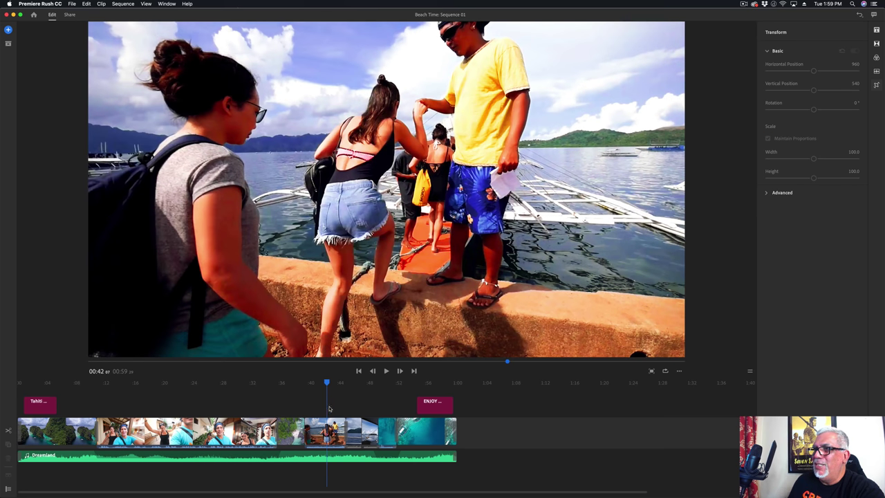
pyautogui.moveTo(321, 386); pyautogui.dragTo(277, 385)
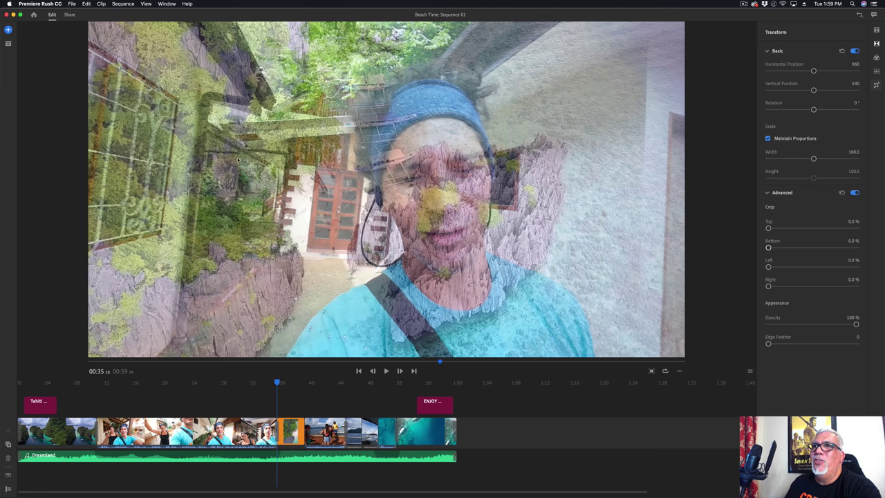
# Step: Name the export file TAHITI.mp4, leaving the save folder set to Documents
pyautogui.click(69, 14)
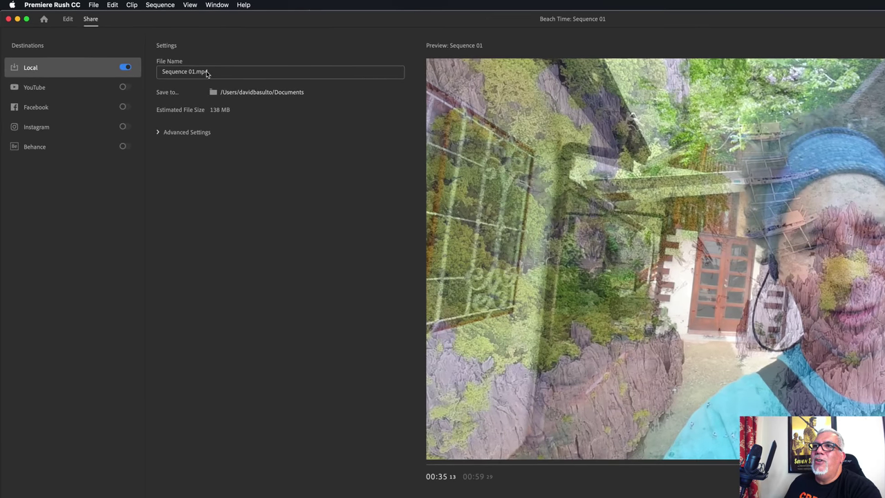
pyautogui.click(163, 57)
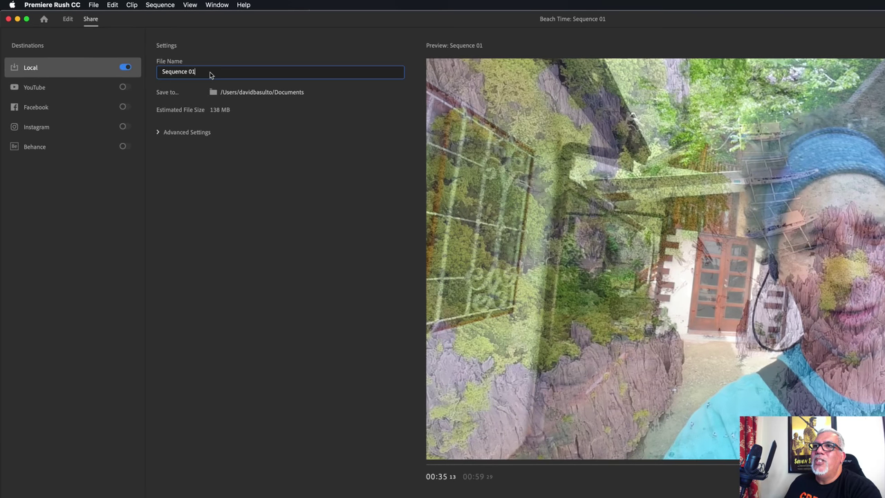
pyautogui.moveTo(211, 74); pyautogui.dragTo(128, 73)
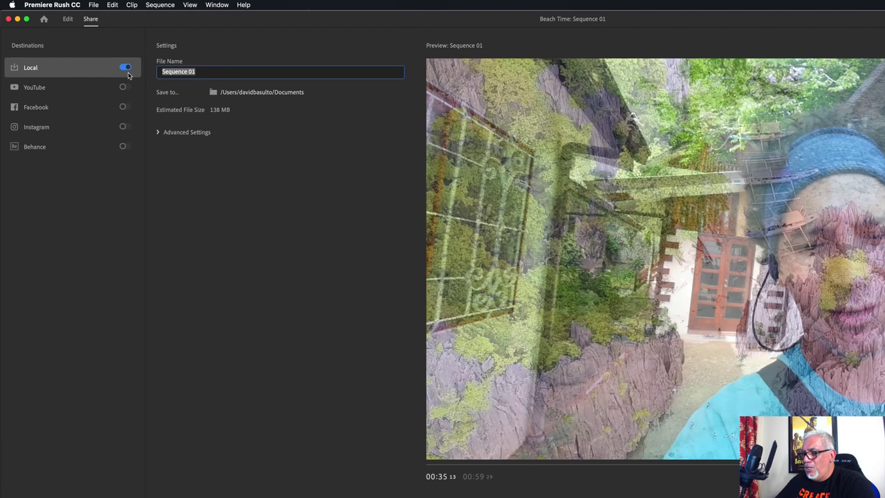
pyautogui.write('TAHITI.mp4')
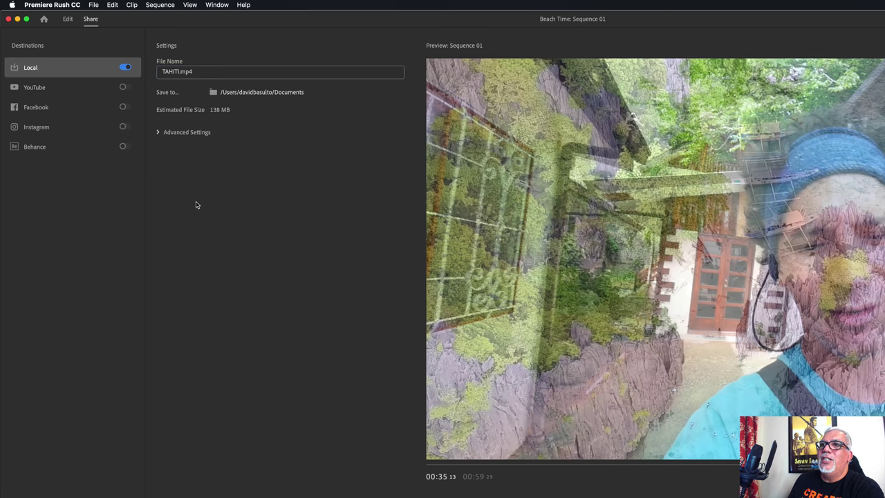
pyautogui.click(188, 202)
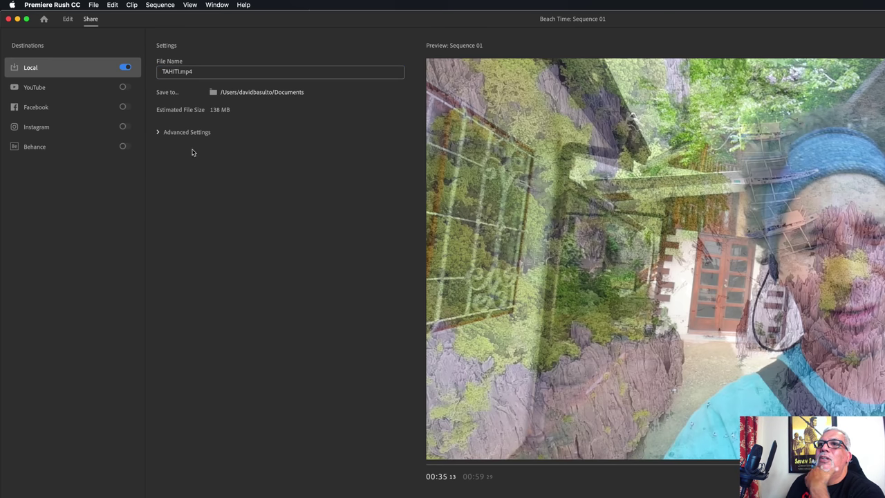
pyautogui.click(214, 93)
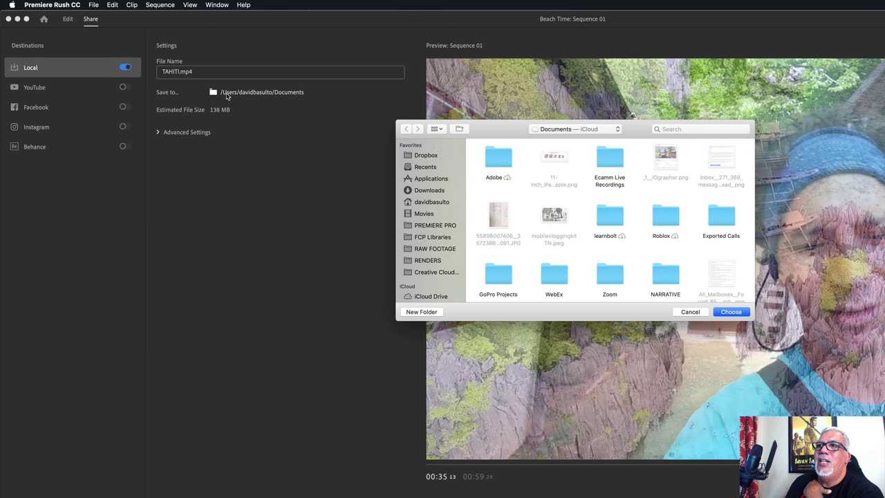
pyautogui.click(690, 312)
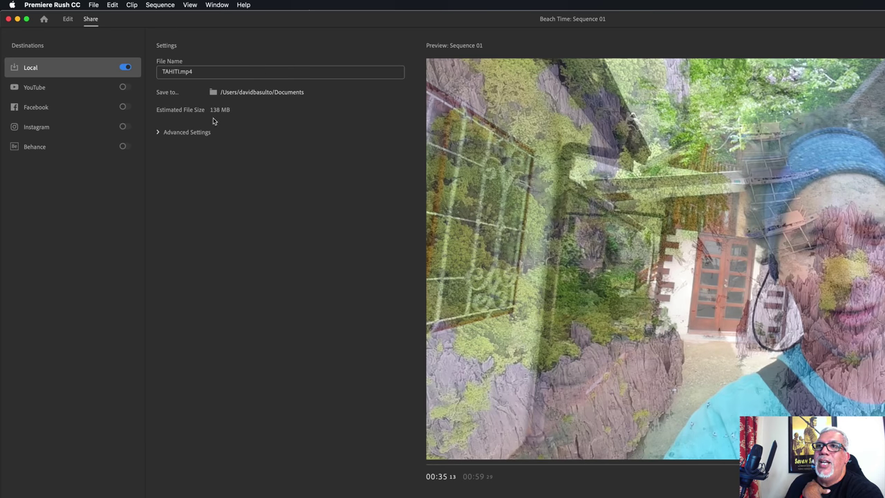
# Step: Choose the YouTube 2160p 4K Ultra HD preset under Advanced Settings, keeping Custom 40 Mbps quality
pyautogui.click(159, 133)
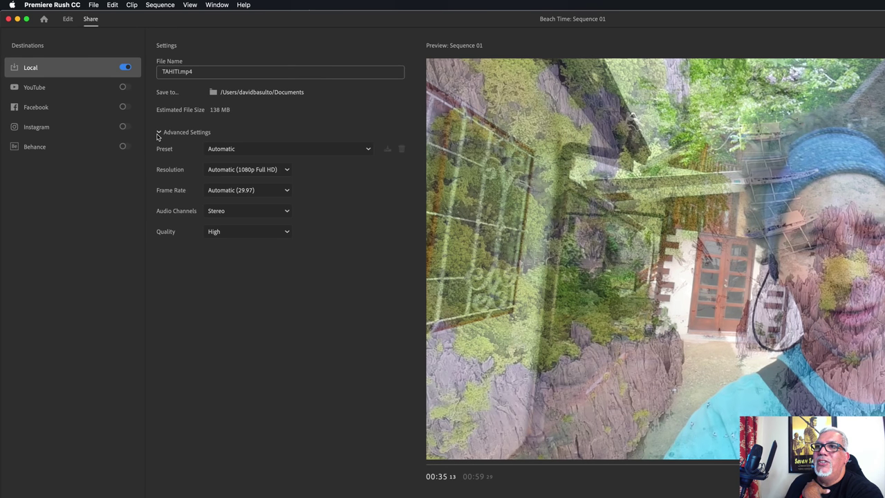
pyautogui.click(224, 151)
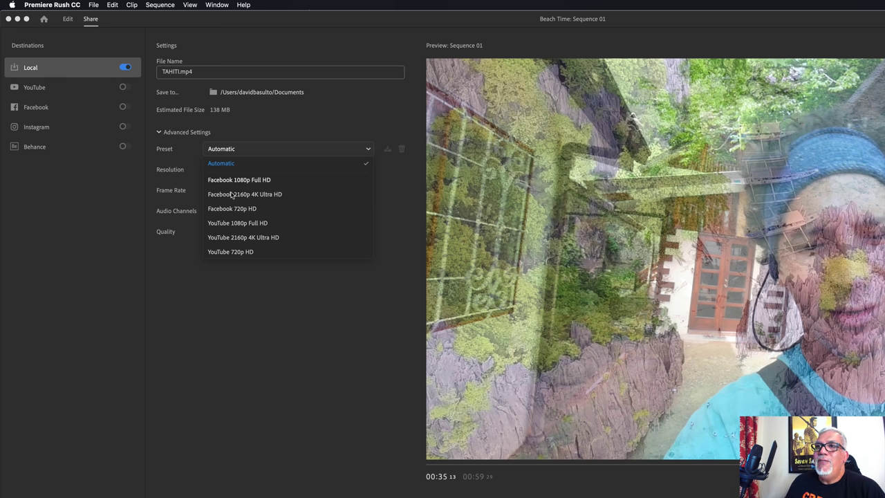
pyautogui.click(367, 150)
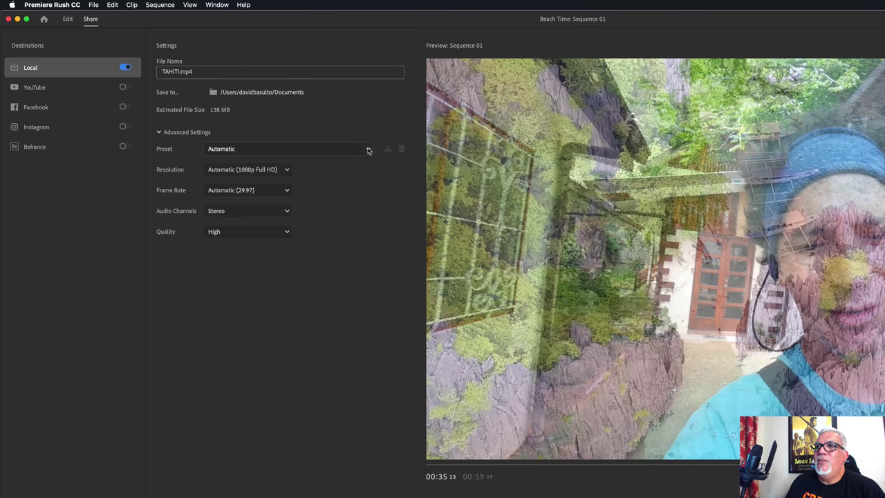
pyautogui.click(268, 170)
pyautogui.click(320, 187)
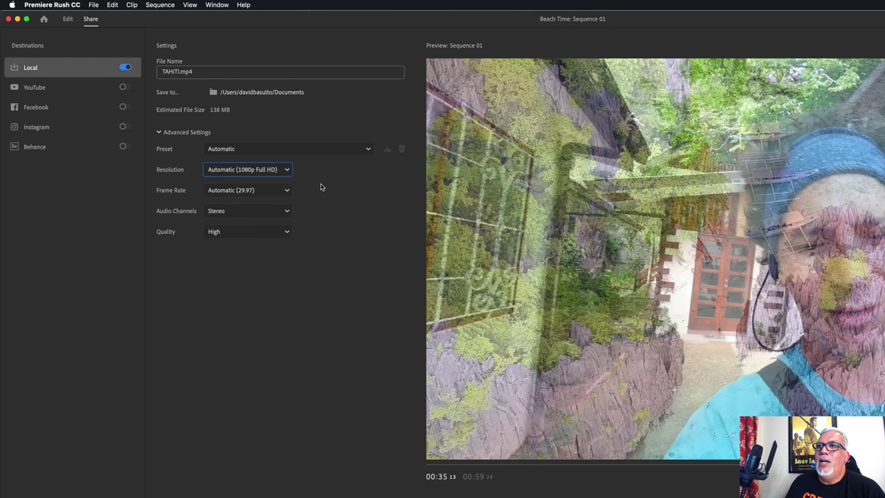
pyautogui.click(368, 151)
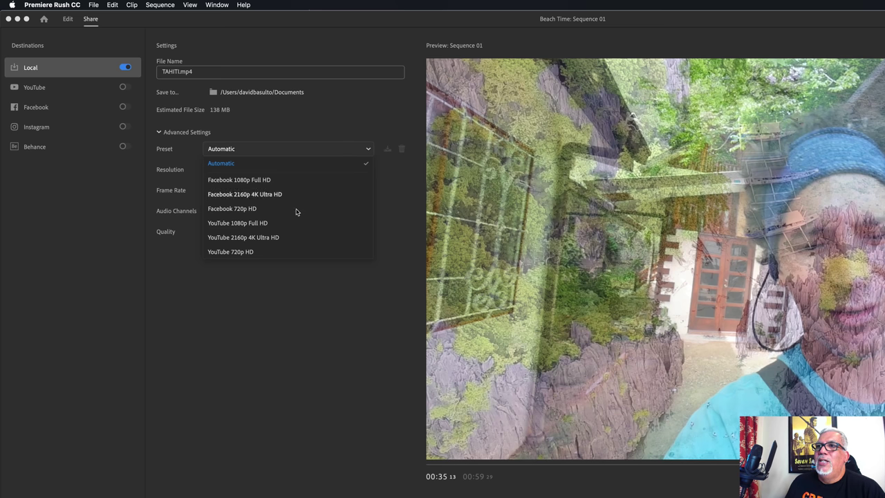
pyautogui.click(283, 237)
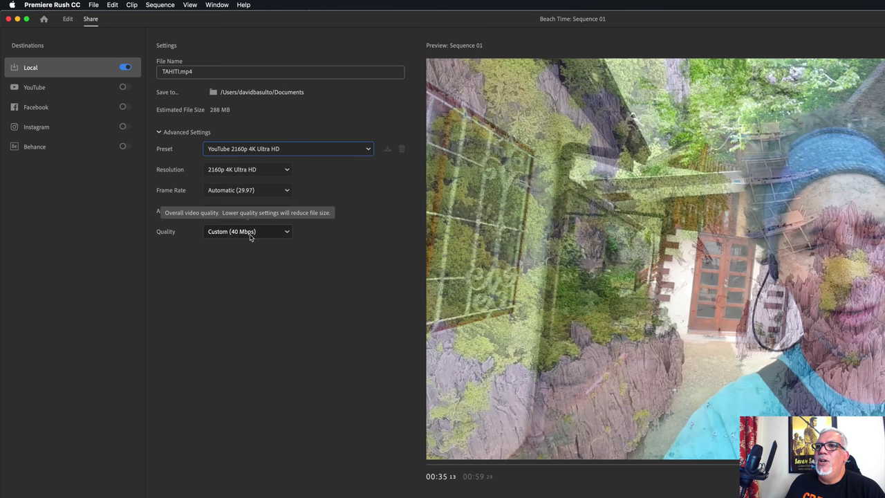
pyautogui.click(285, 234)
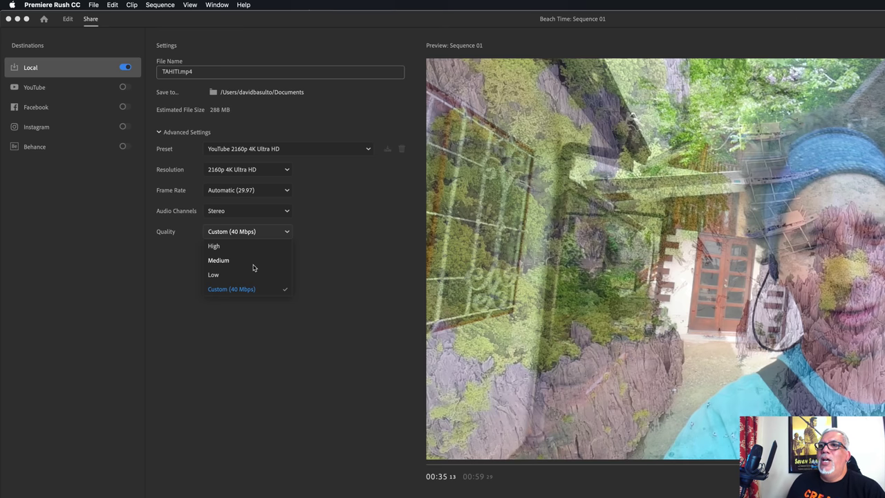
pyautogui.click(280, 290)
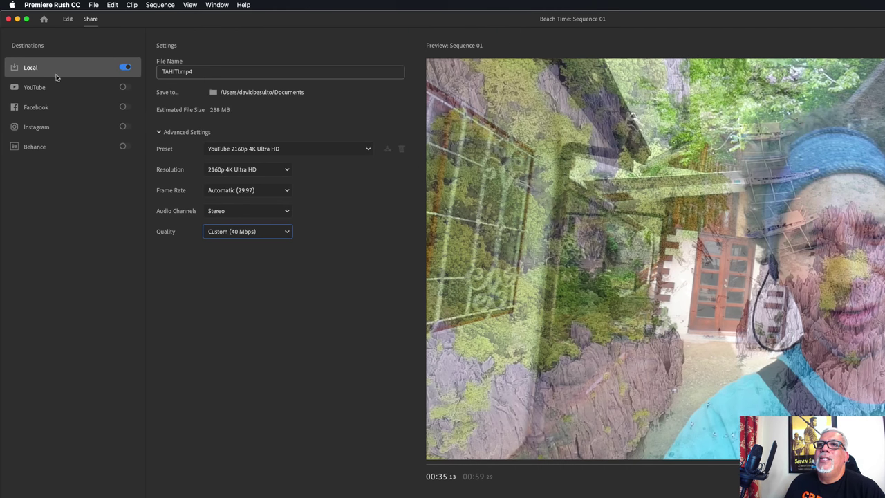
# Step: Switch the YouTube, Facebook and Instagram destinations on, then off again
pyautogui.click(126, 88)
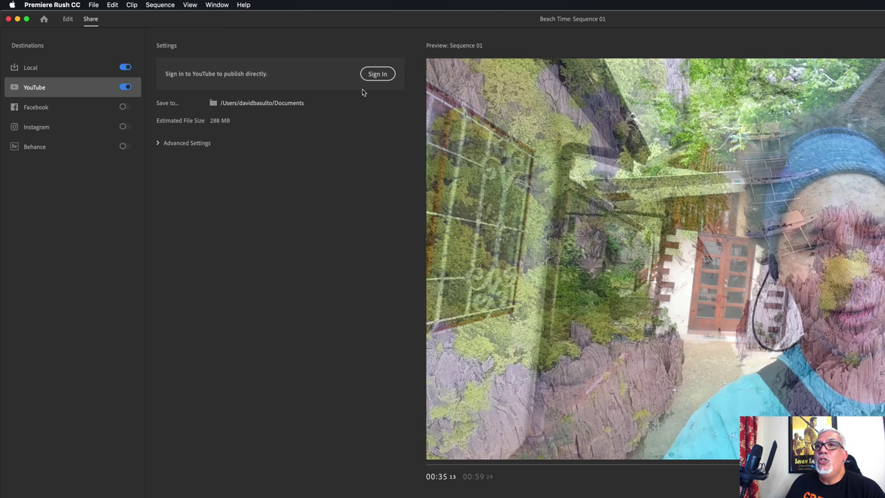
pyautogui.click(127, 108)
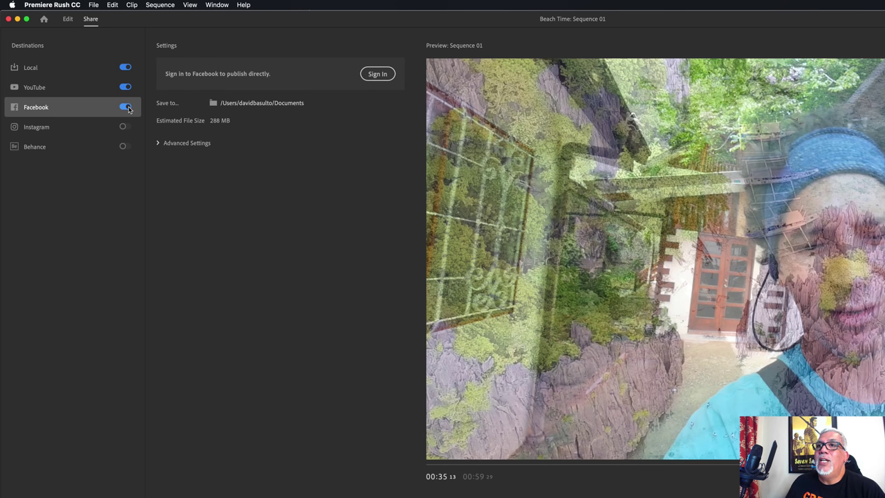
pyautogui.click(126, 127)
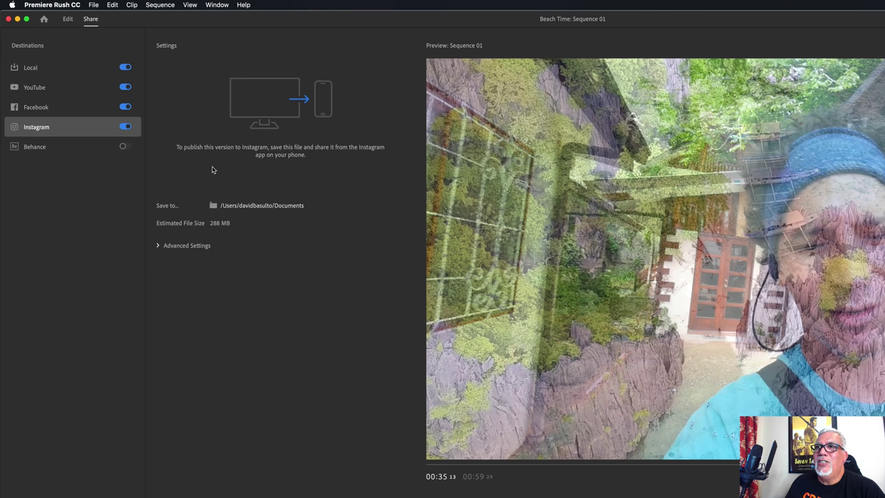
pyautogui.click(124, 127)
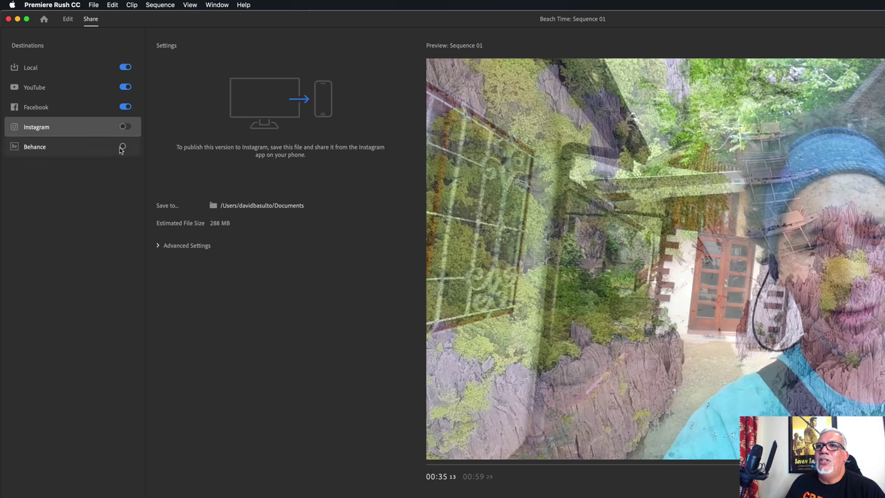
pyautogui.click(123, 108)
pyautogui.click(125, 87)
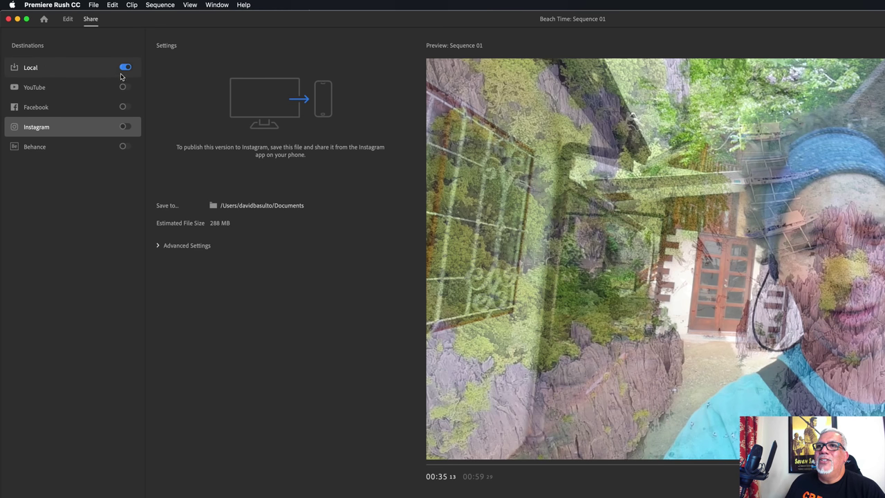
# Step: Keep Local as the only export destination and return to the Edit workspace
pyautogui.click(125, 67)
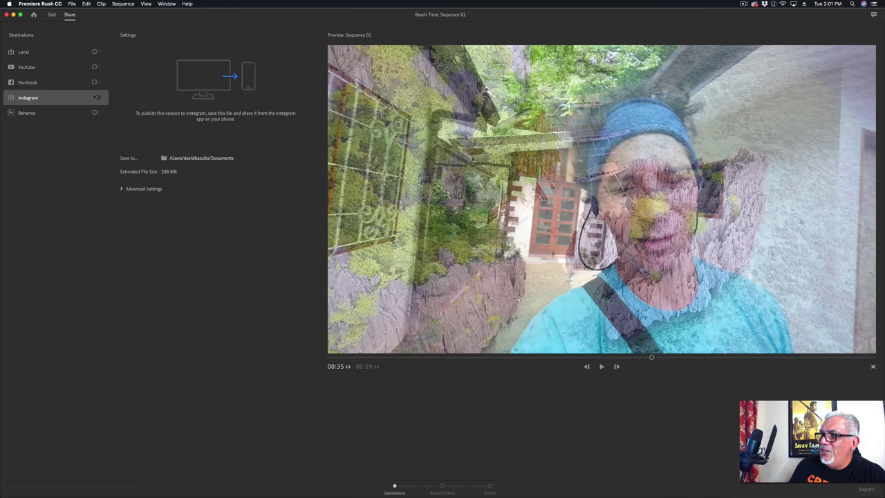
pyautogui.click(95, 52)
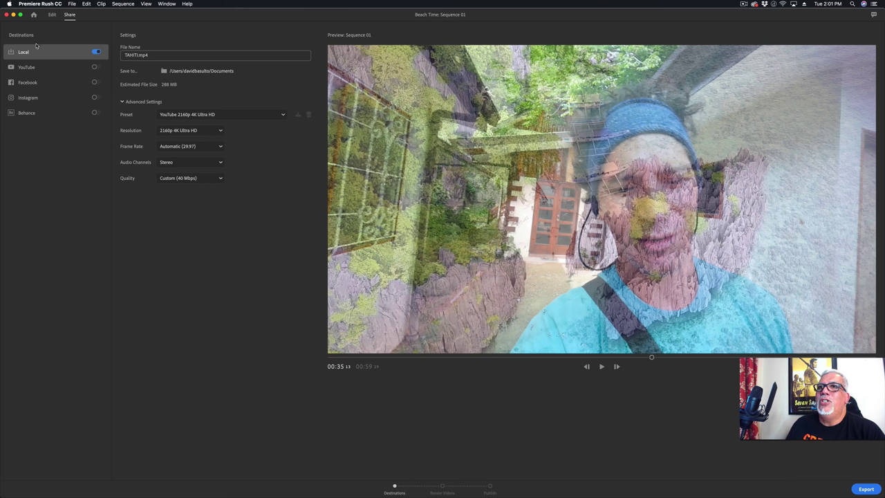
pyautogui.click(52, 16)
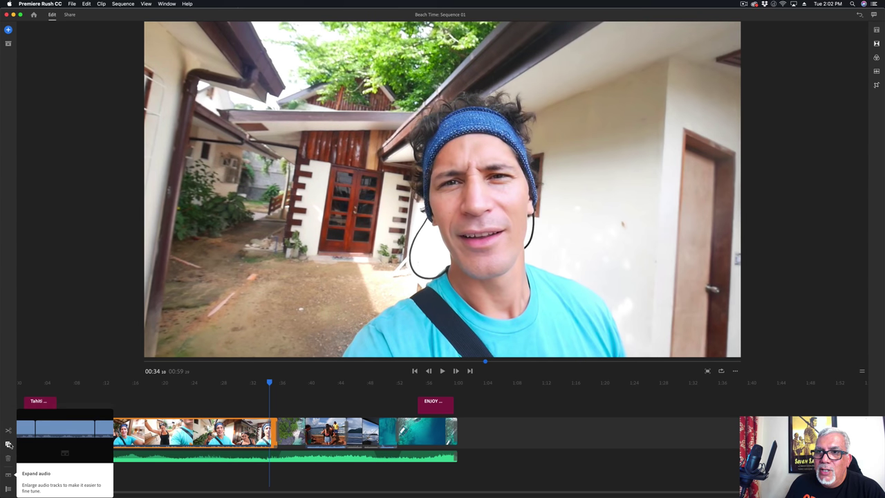
# Step: Lock the main video track from the track controls, leaving title and music tracks unlocked
pyautogui.click(8, 489)
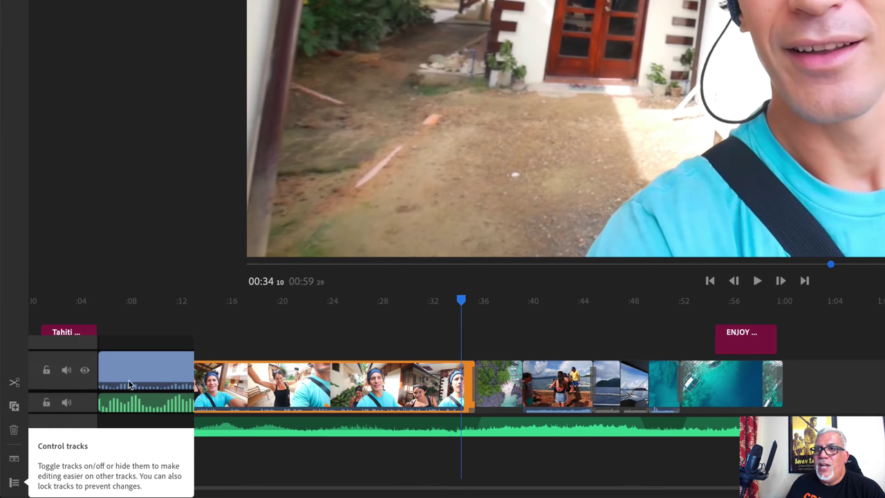
pyautogui.click(242, 370)
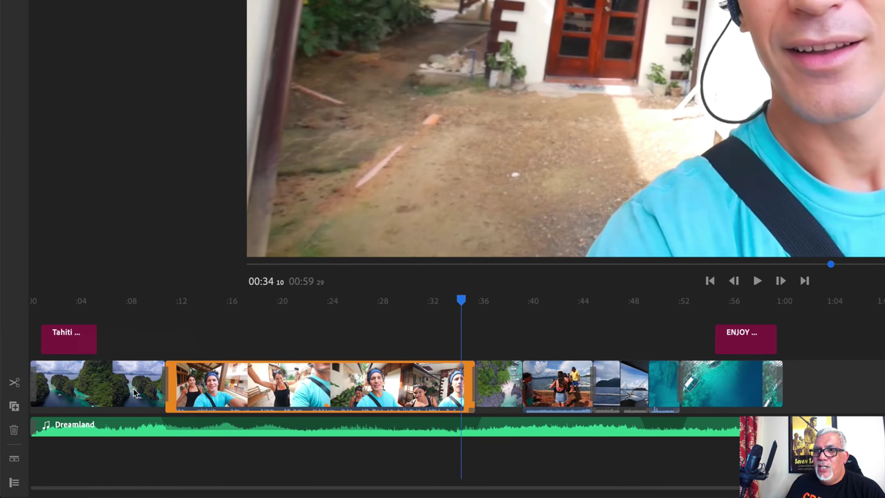
pyautogui.click(15, 484)
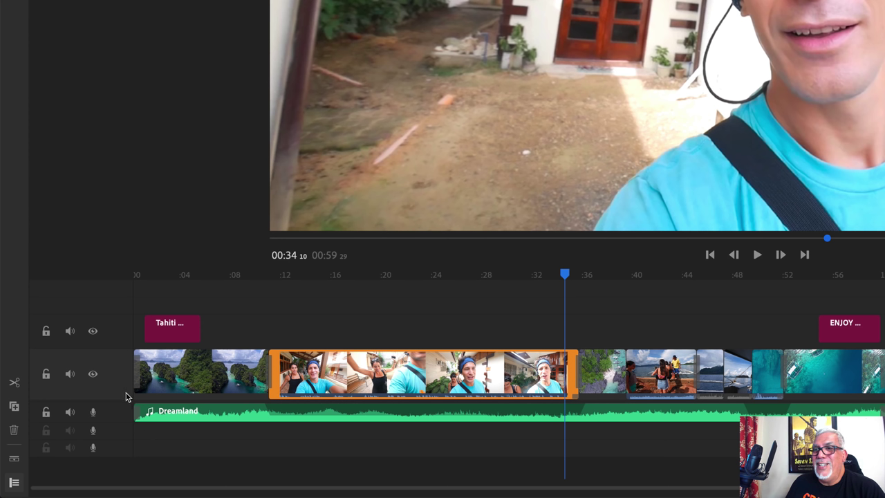
pyautogui.click(46, 375)
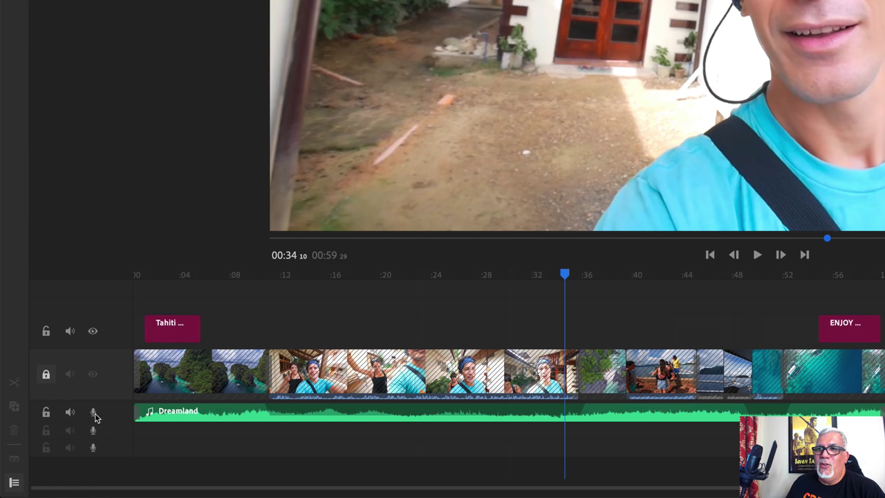
pyautogui.click(143, 436)
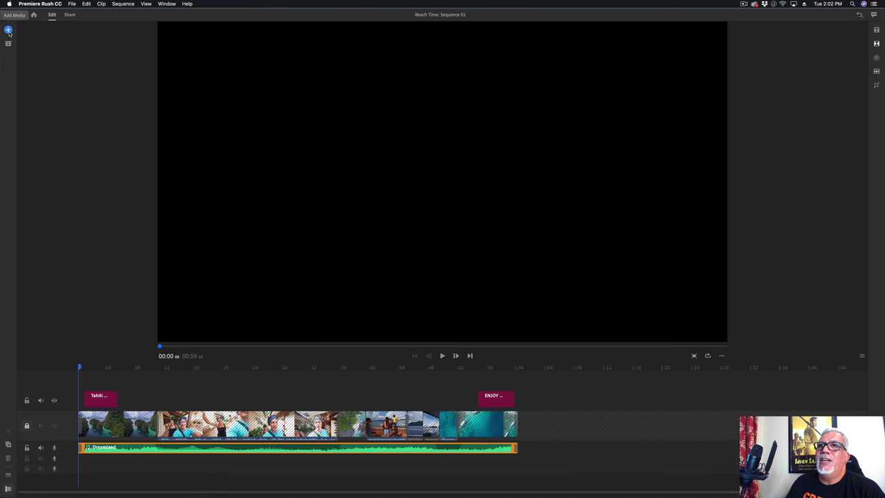
# Step: Add a voiceover track and record a short voiceover clip at the timeline start
pyautogui.click(9, 31)
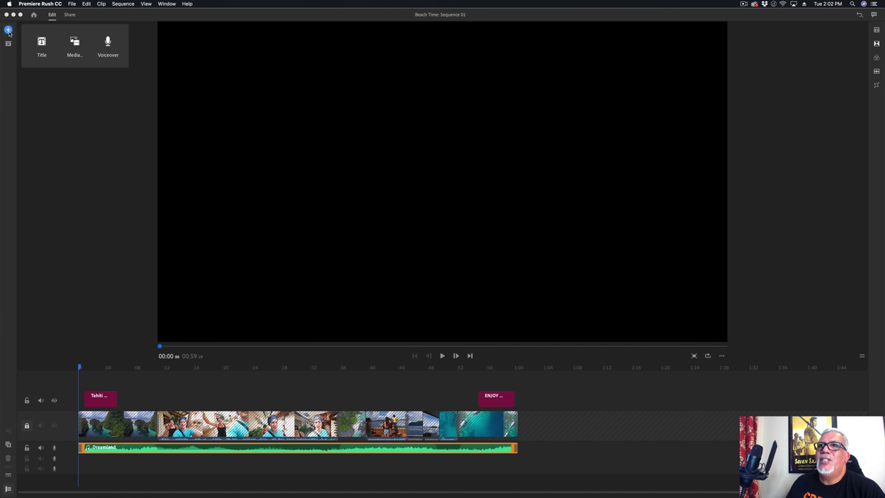
pyautogui.click(107, 46)
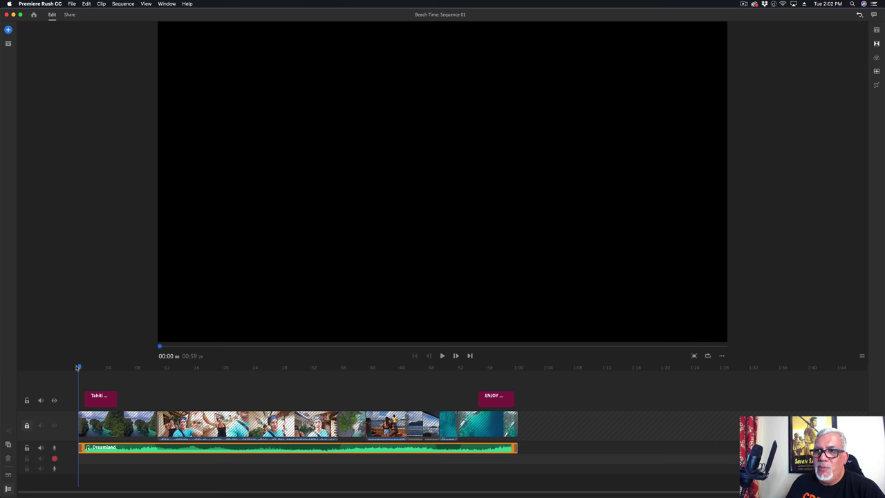
pyautogui.click(81, 368)
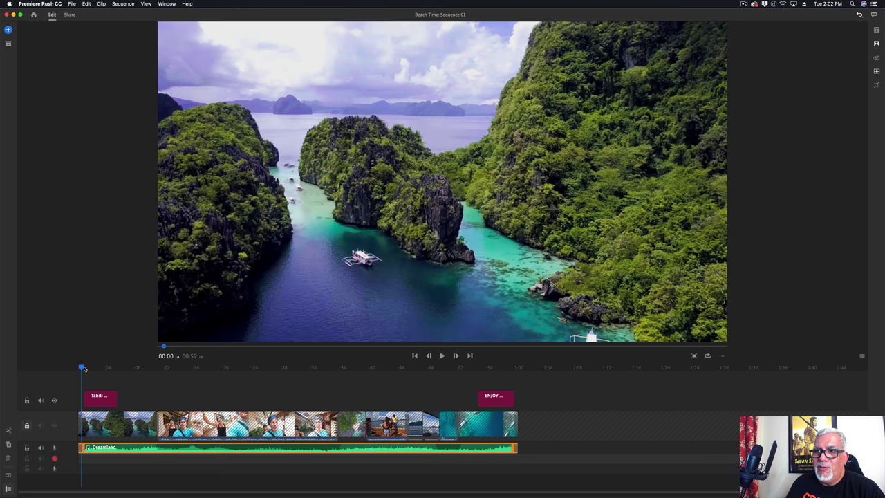
pyautogui.click(54, 459)
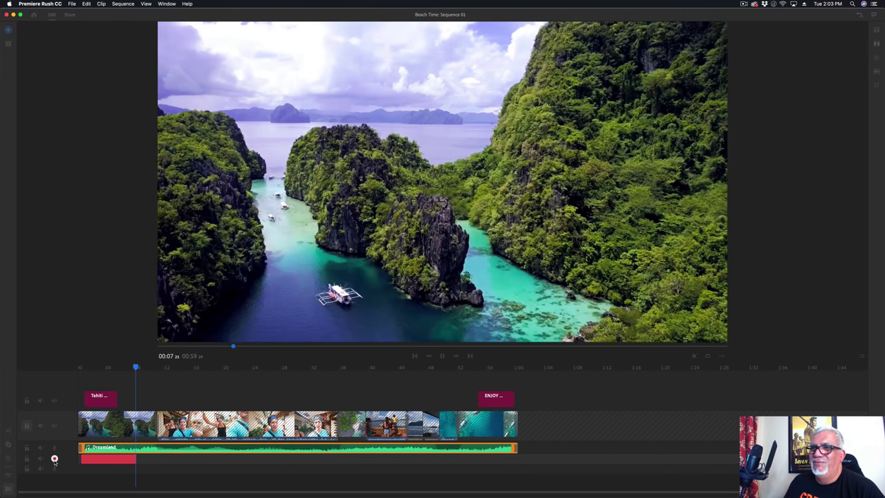
pyautogui.click(54, 458)
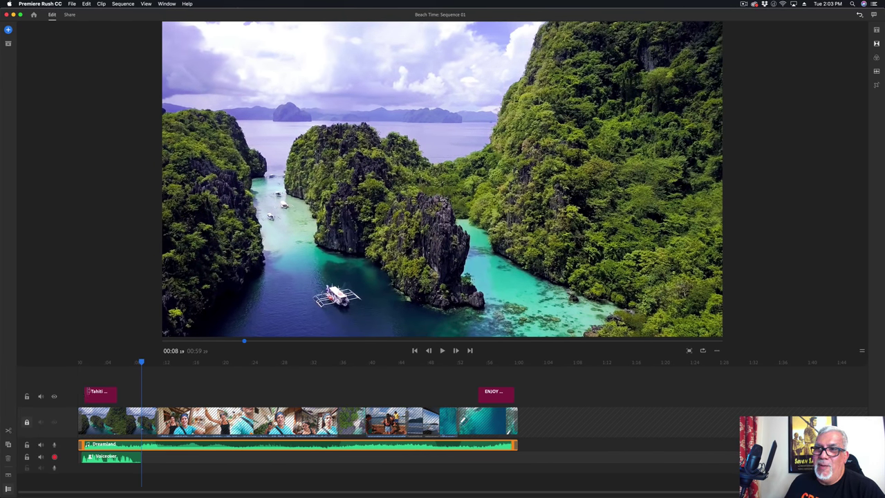
# Step: Play the sequence from the start to hear the new voiceover
pyautogui.click(82, 363)
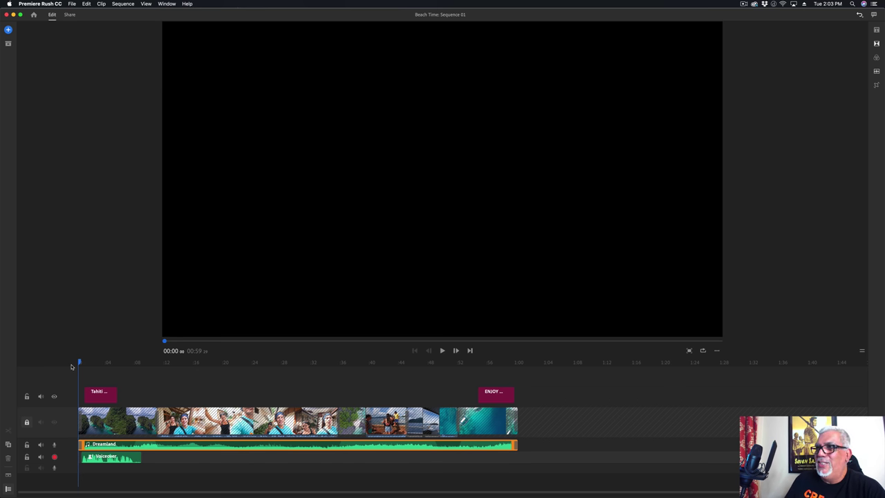
pyautogui.press('space')
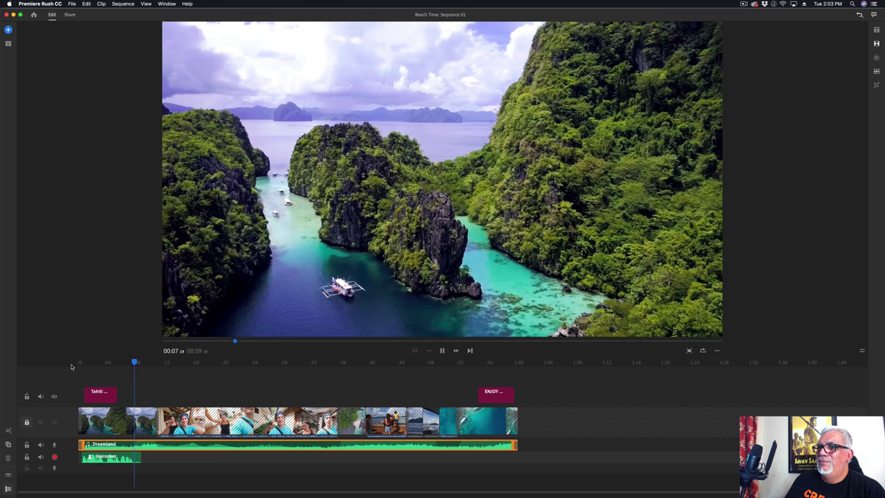
pyautogui.press('space')
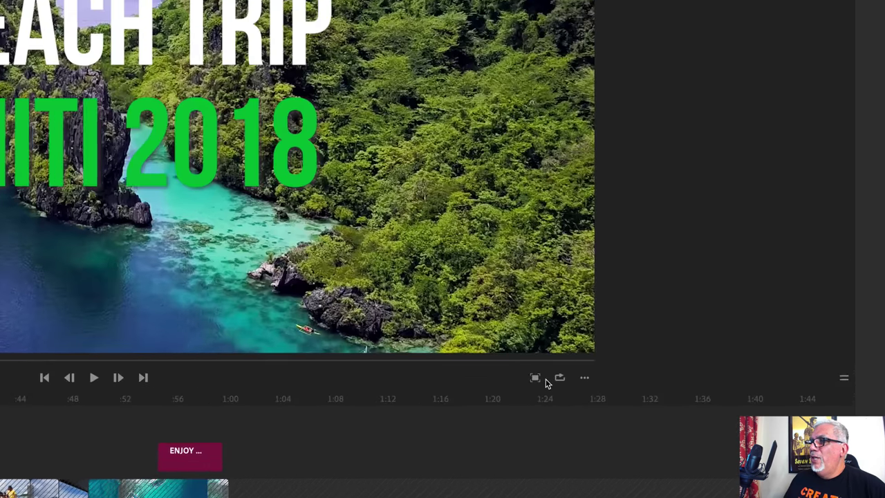
# Step: Set the project orientation to Square from the preview's ... menu
pyautogui.click(585, 379)
pyautogui.moveTo(576, 340)
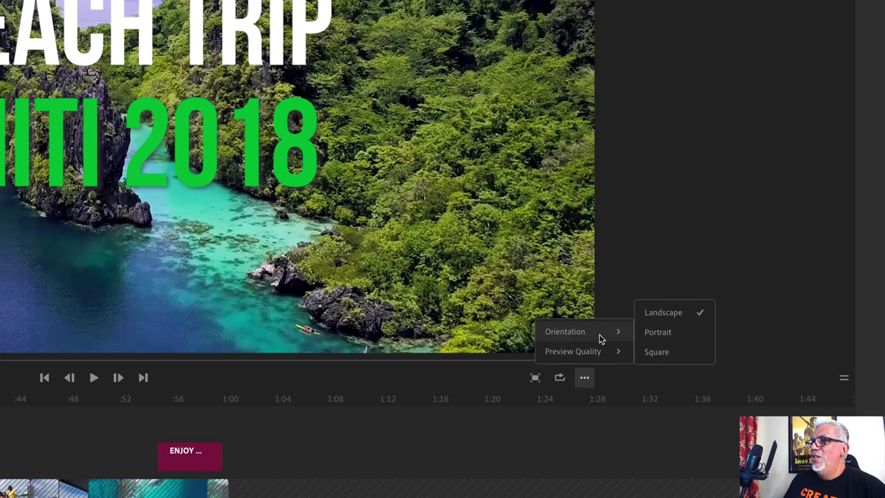
pyautogui.click(663, 353)
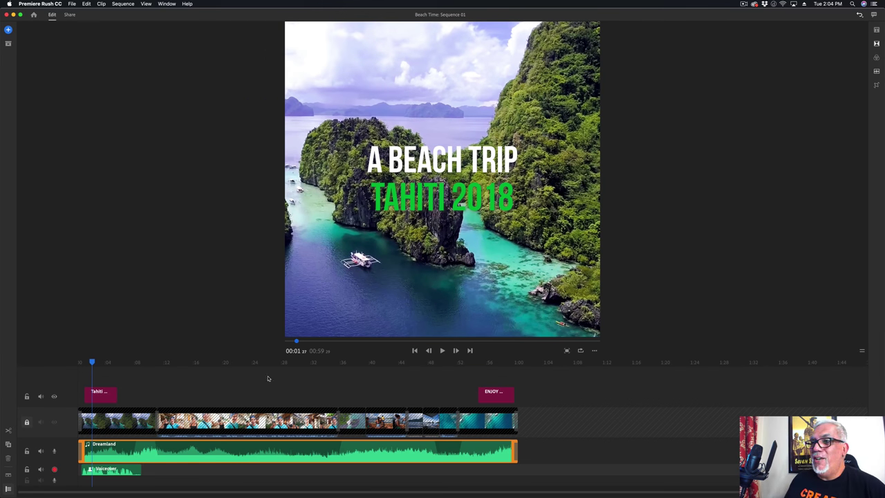
# Step: Unlock the video track and shift the selfie clip to horizontal position 463 in Crop & Rotate
pyautogui.click(26, 423)
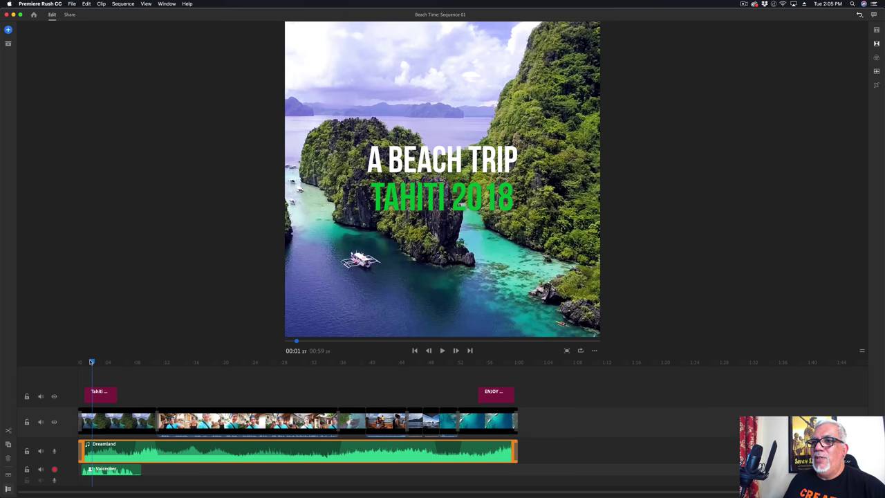
pyautogui.moveTo(91, 362); pyautogui.dragTo(163, 386)
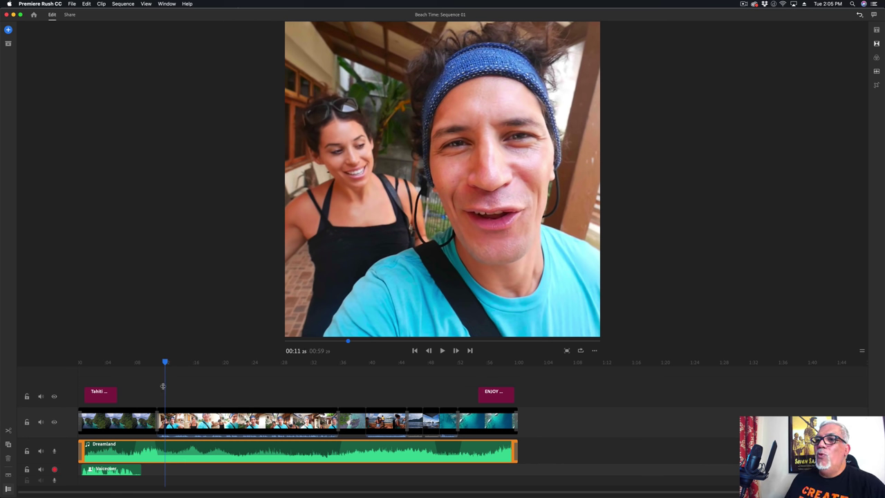
pyautogui.click(170, 420)
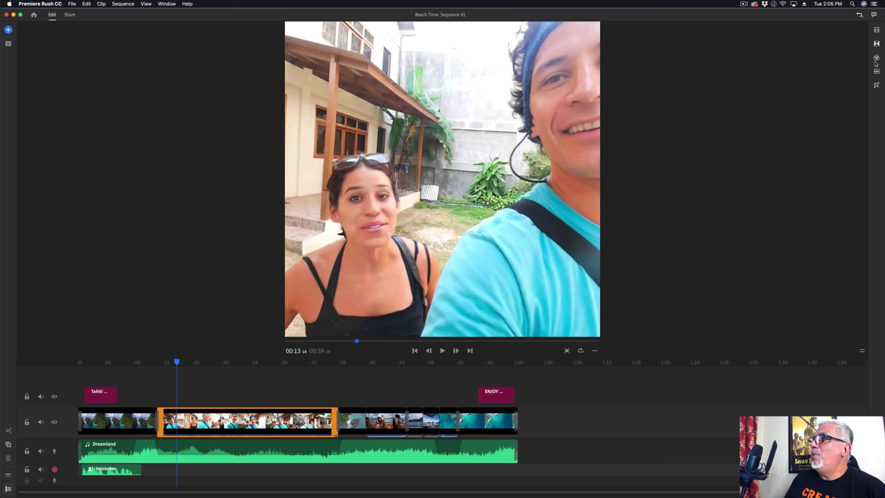
pyautogui.click(877, 85)
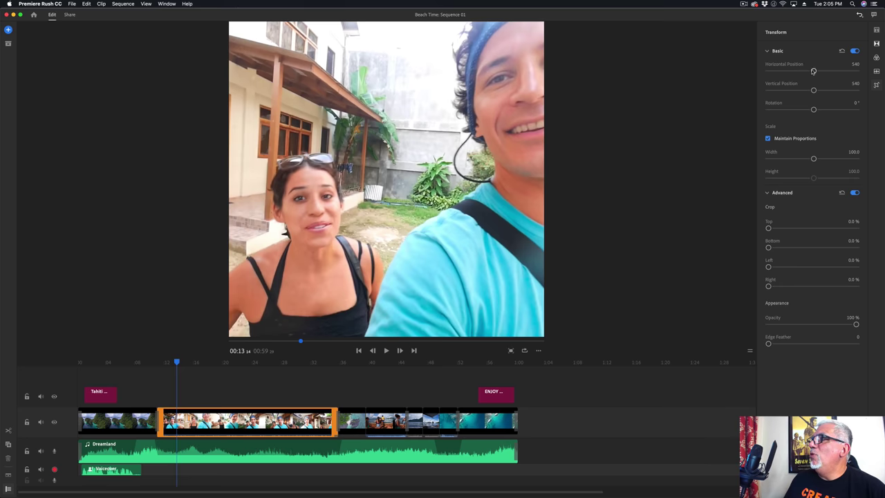
pyautogui.moveTo(814, 70)
pyautogui.mouseDown()
pyautogui.moveTo(826, 70)
pyautogui.moveTo(788, 76)
pyautogui.moveTo(809, 81)
pyautogui.mouseUp()
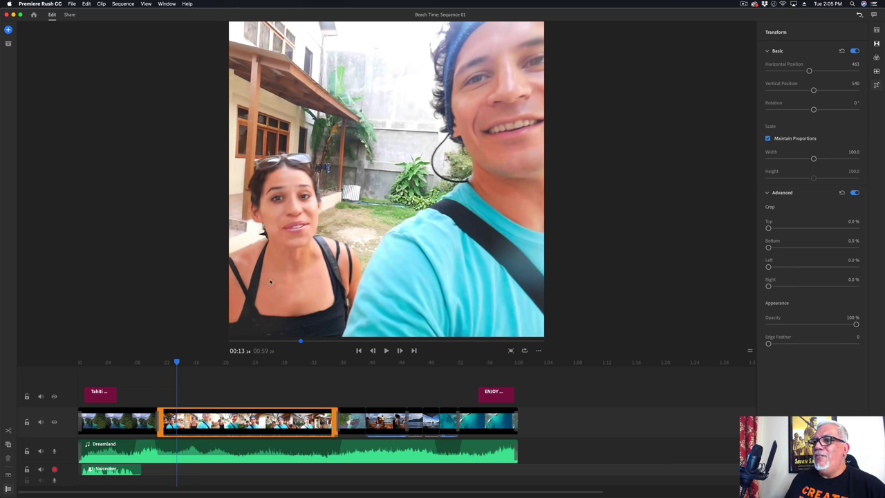
pyautogui.moveTo(475, 364); pyautogui.dragTo(492, 368)
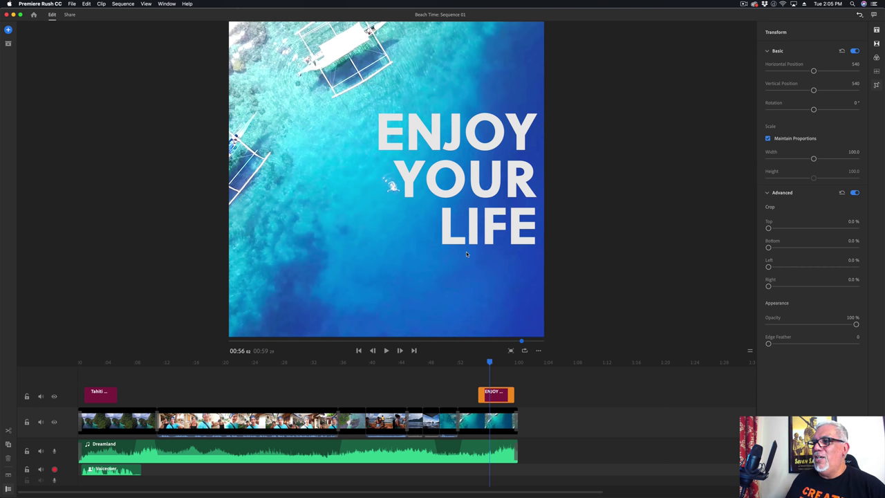
# Step: Switch the project orientation to Portrait
pyautogui.click(539, 351)
pyautogui.moveTo(537, 327)
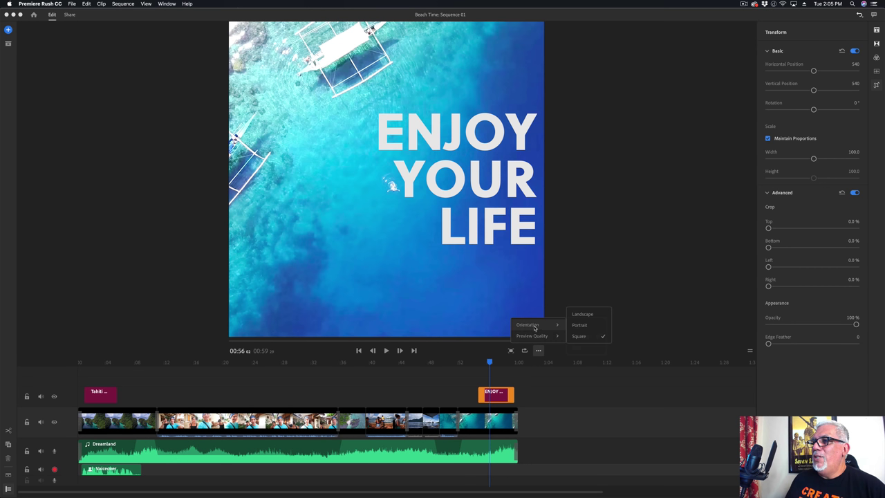
pyautogui.click(576, 328)
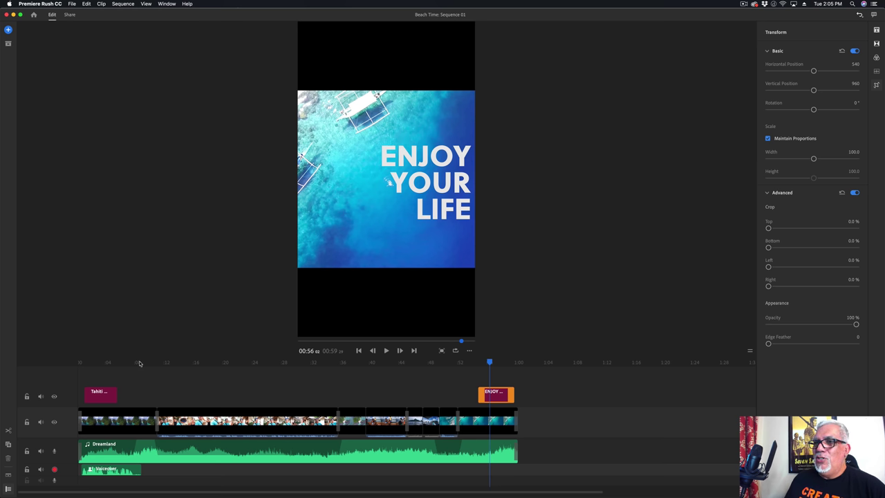
# Step: Scale the opening island clip to 182.7% width and move it to horizontal position 1025
pyautogui.click(99, 374)
pyautogui.click(99, 365)
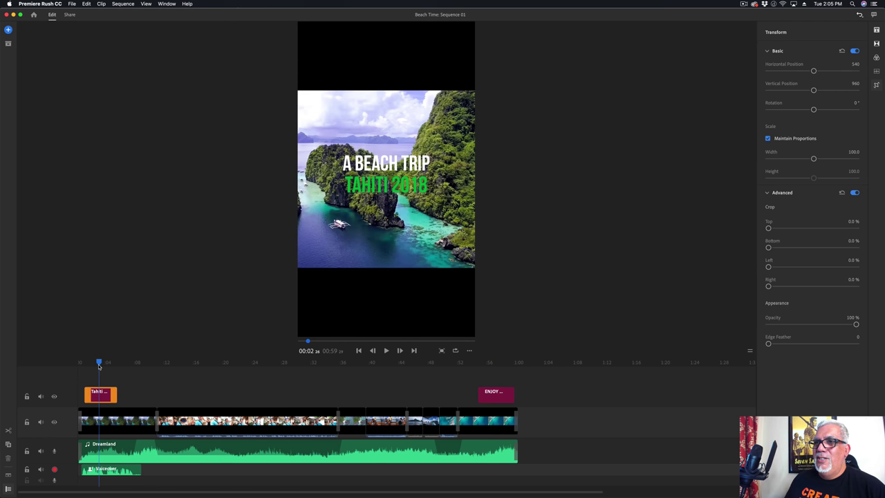
pyautogui.moveTo(99, 365)
pyautogui.mouseDown()
pyautogui.moveTo(184, 363)
pyautogui.moveTo(103, 364)
pyautogui.mouseUp()
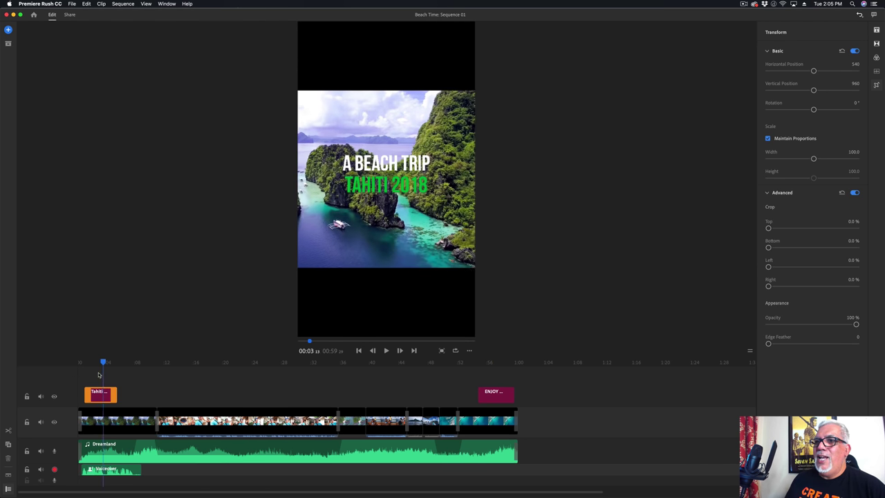
pyautogui.click(132, 421)
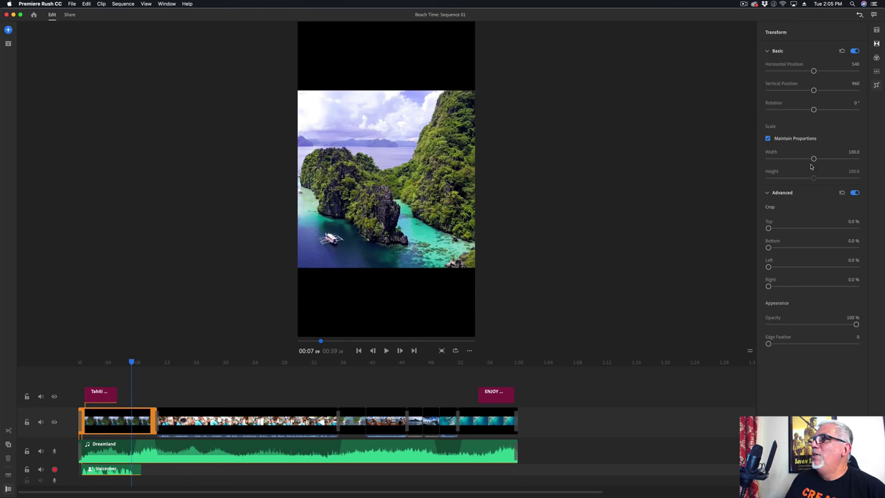
pyautogui.moveTo(813, 159); pyautogui.dragTo(849, 159)
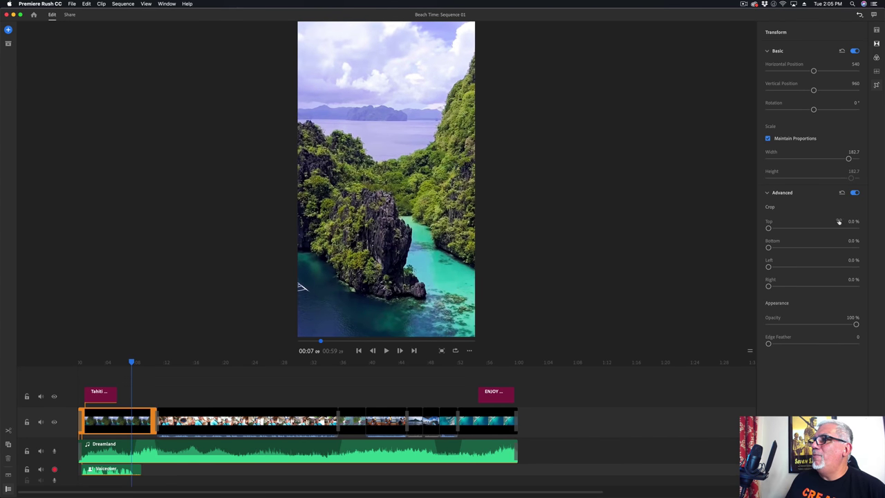
pyautogui.moveTo(816, 71); pyautogui.dragTo(831, 78)
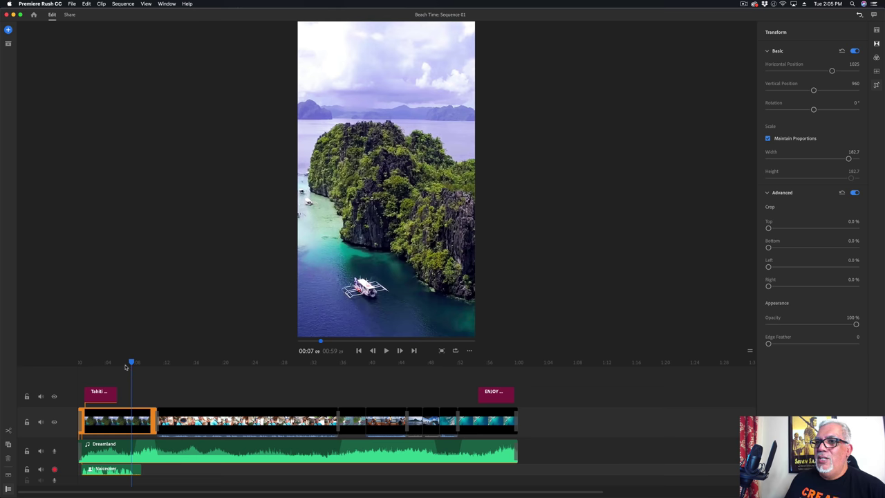
pyautogui.moveTo(127, 366); pyautogui.dragTo(180, 387)
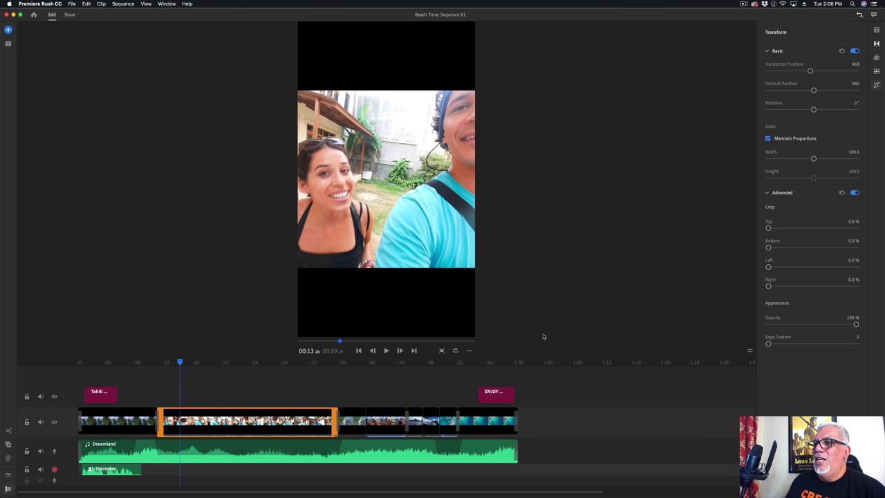
pyautogui.click(469, 351)
pyautogui.moveTo(477, 324)
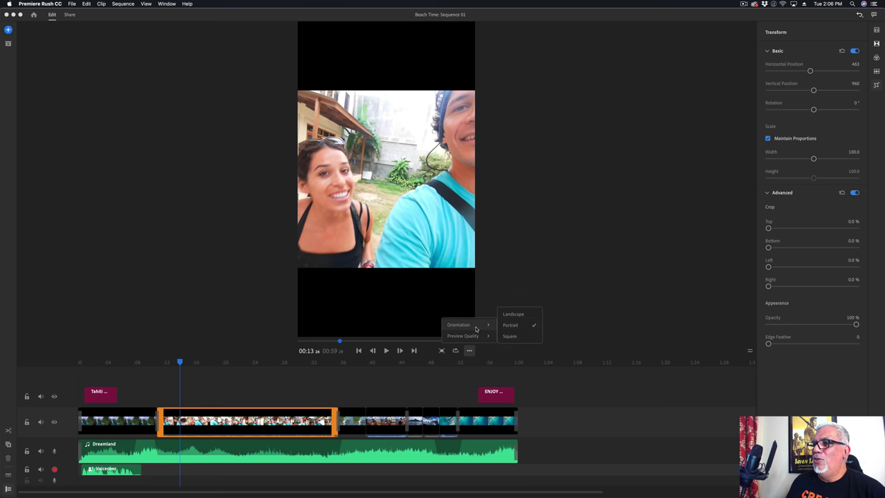
pyautogui.click(512, 315)
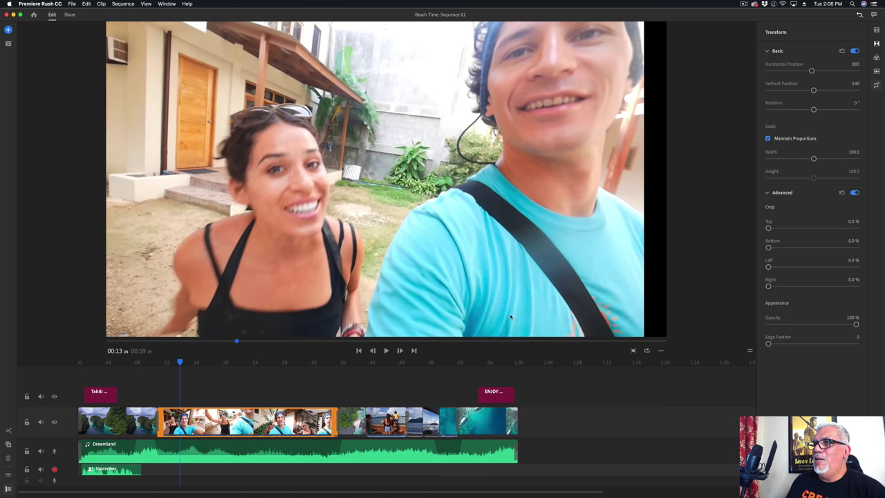
pyautogui.click(100, 363)
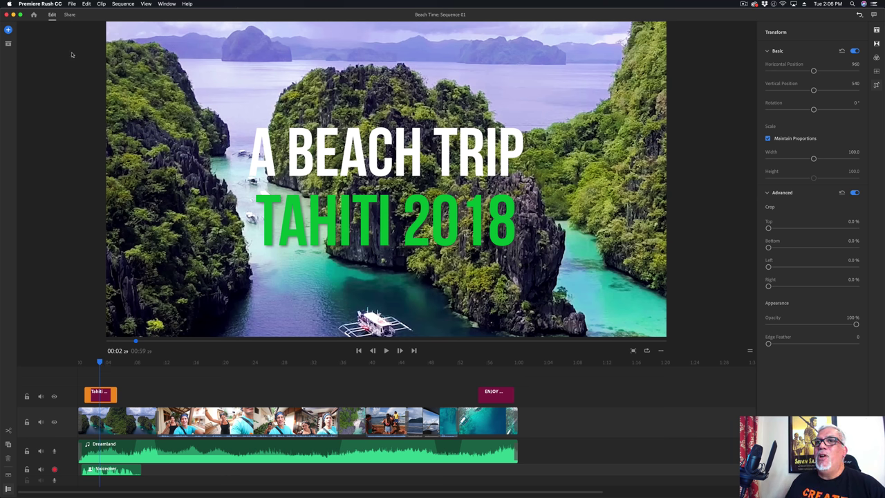
pyautogui.click(72, 4)
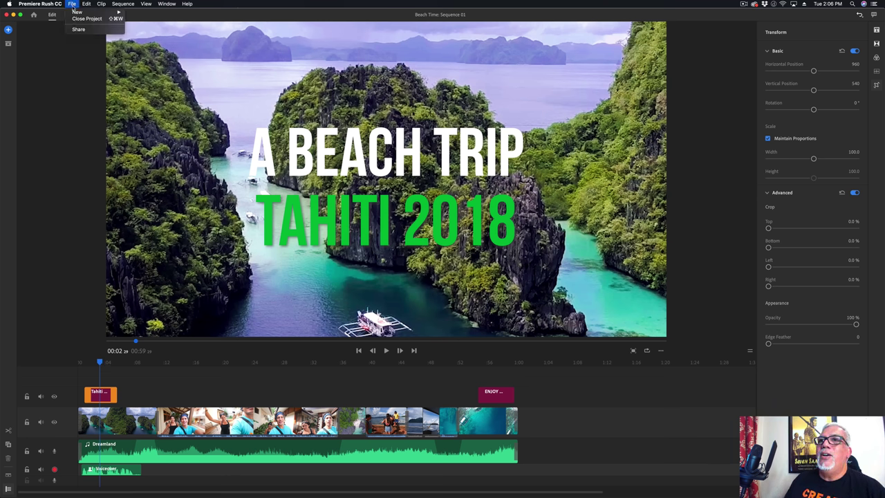
pyautogui.click(72, 58)
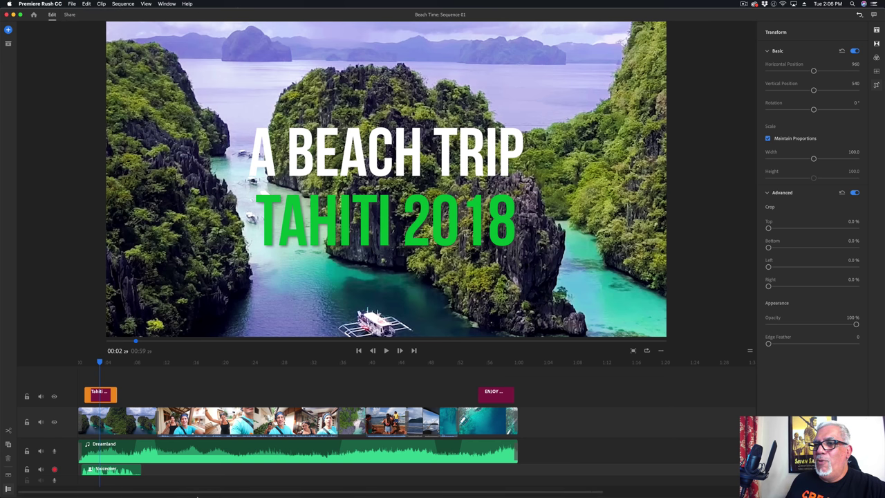
pyautogui.moveTo(189, 494)
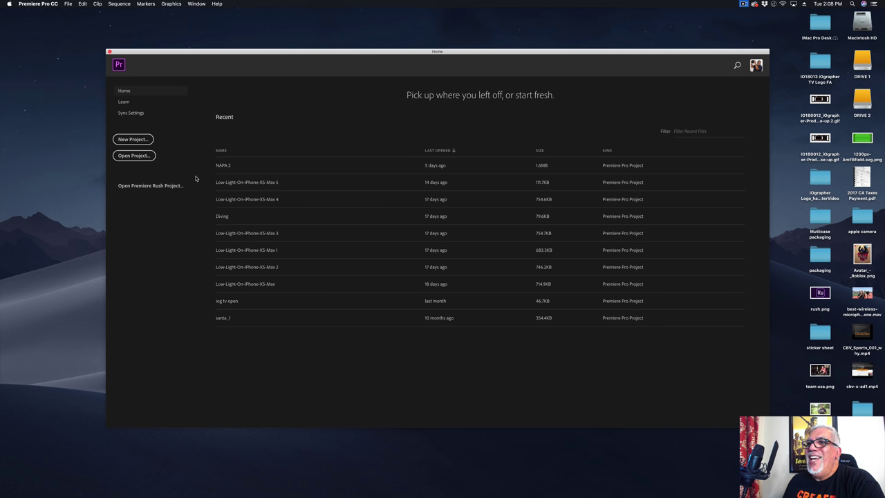
# Step: Open the Beach Time Rush project from the Home screen so it converts into Premiere Pro
pyautogui.click(145, 185)
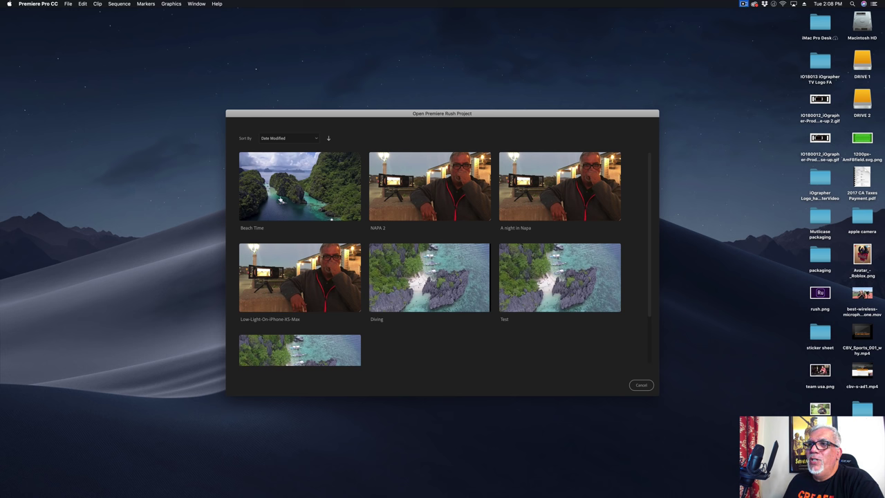
pyautogui.click(289, 192)
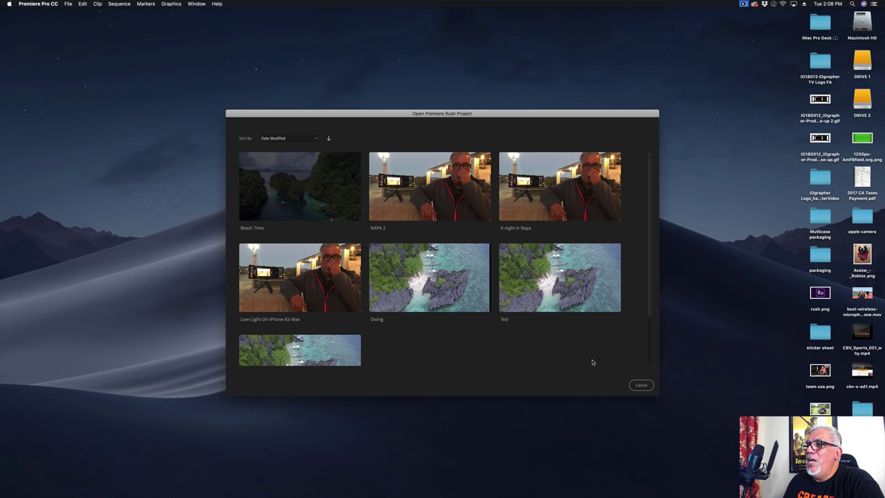
pyautogui.click(302, 200)
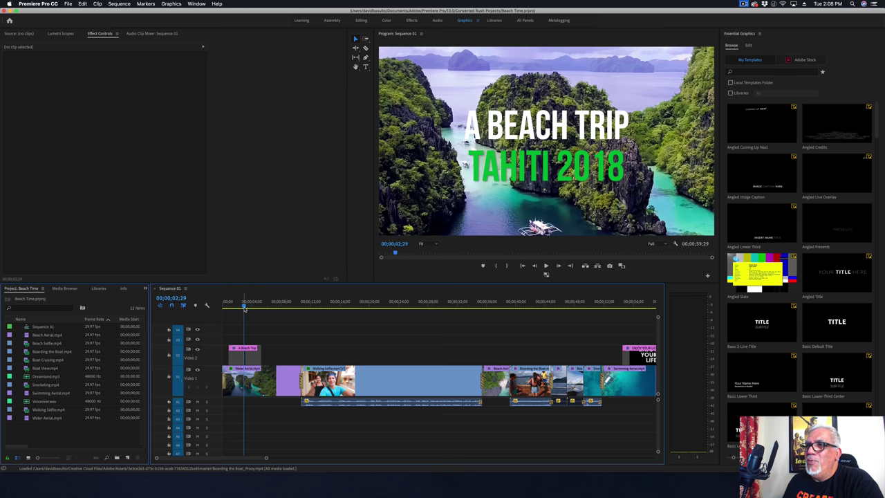
pyautogui.moveTo(244, 307); pyautogui.dragTo(496, 337)
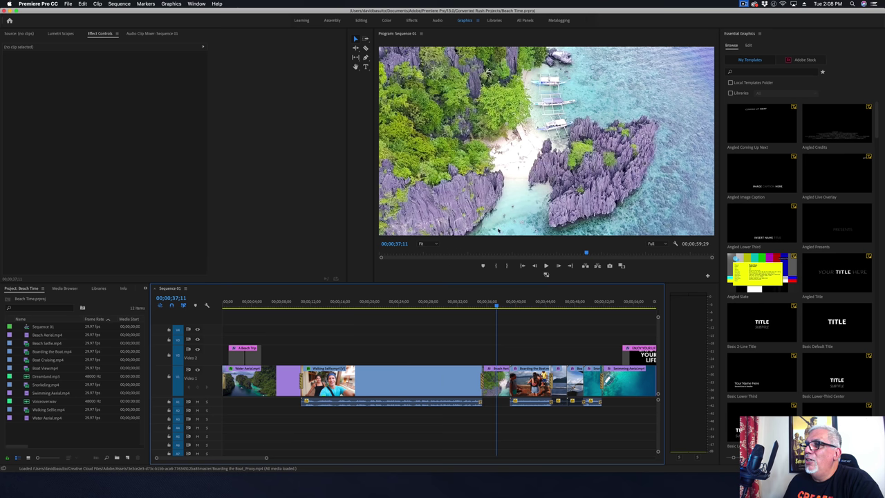
pyautogui.moveTo(496, 304); pyautogui.dragTo(636, 318)
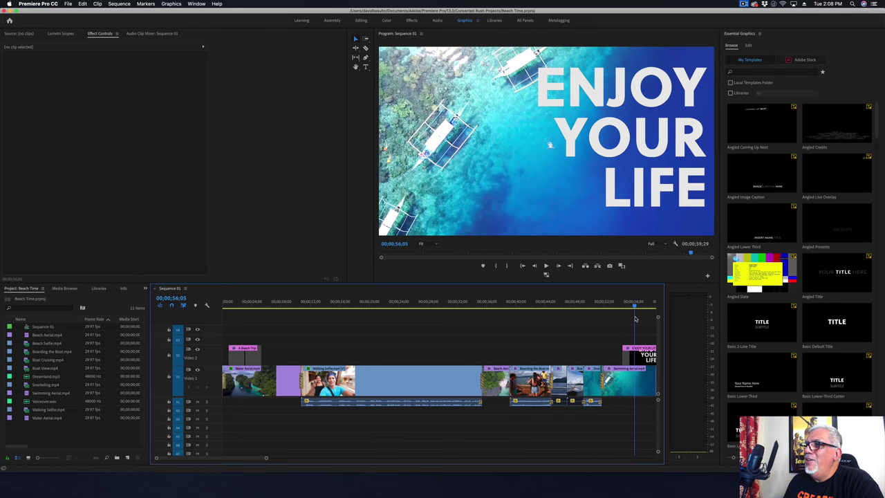
# Step: Move the Dreamland.mp3 music clip up from the low audio tracks toward A1
pyautogui.click(327, 405)
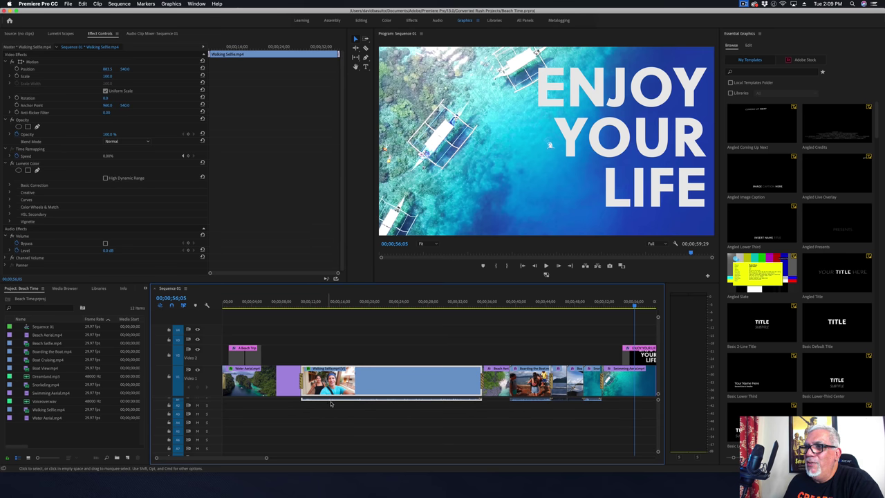
pyautogui.hscroll(-1, 264, 427)
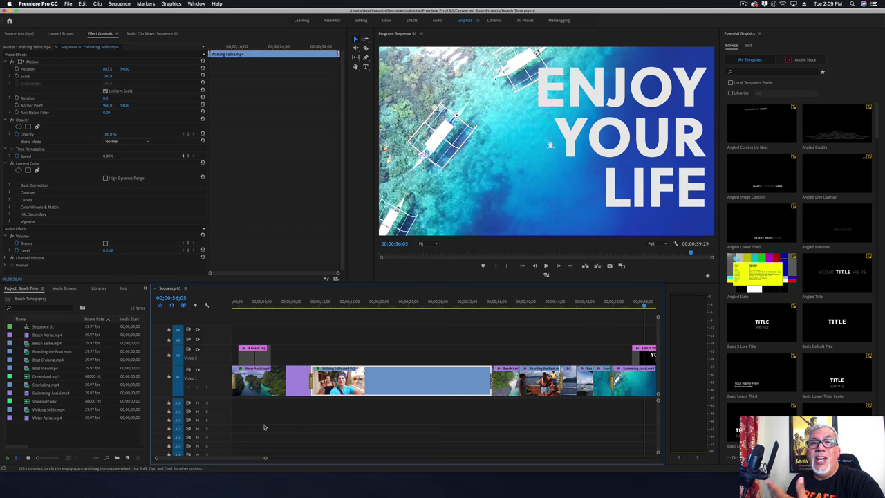
pyautogui.scroll(-3, 263, 426)
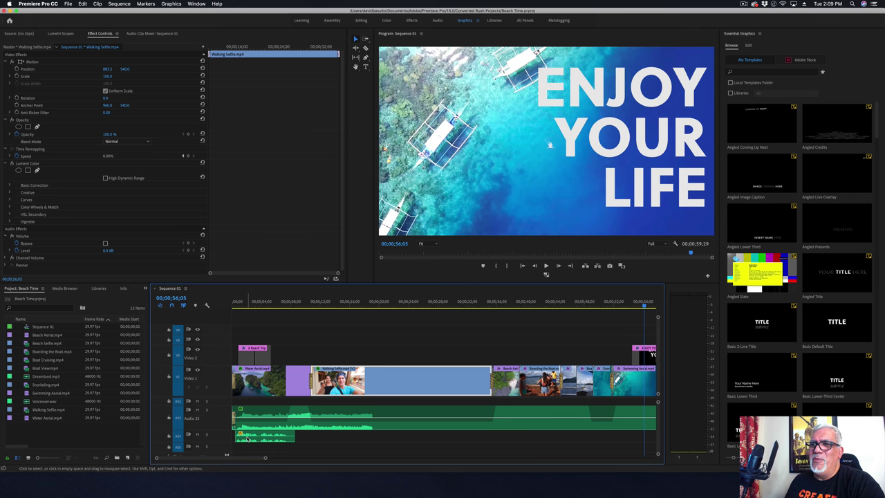
pyautogui.press('cmd+z')
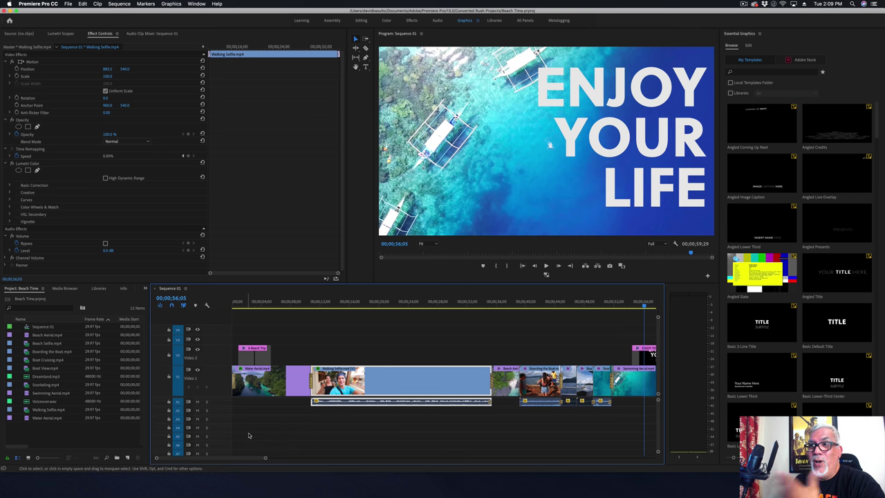
pyautogui.press('cmd+shift+z')
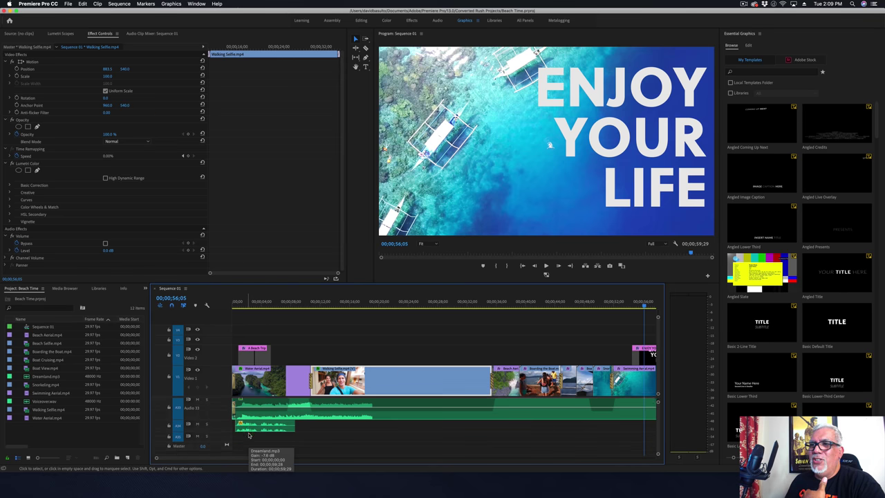
pyautogui.moveTo(248, 437); pyautogui.dragTo(252, 415)
# Step: Bring the Voiceover.wav clip up track by track onto top audio track A1
pyautogui.scroll(-3, 251, 417)
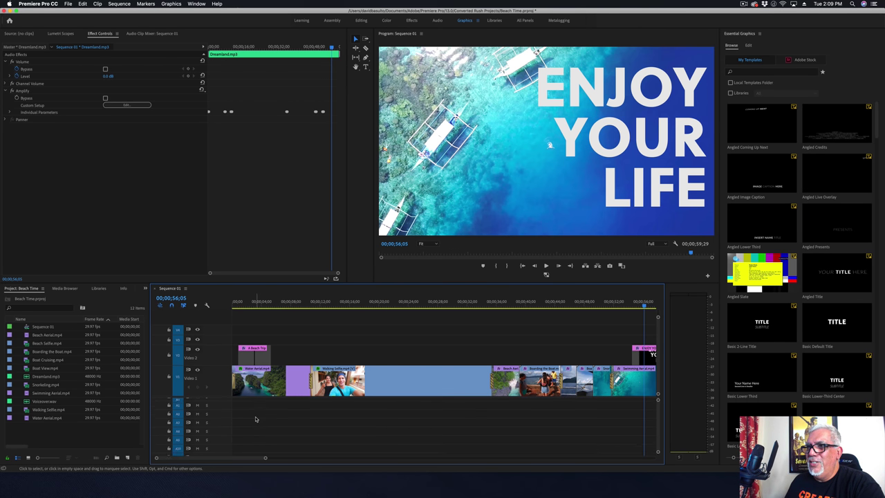
pyautogui.scroll(-3, 255, 419)
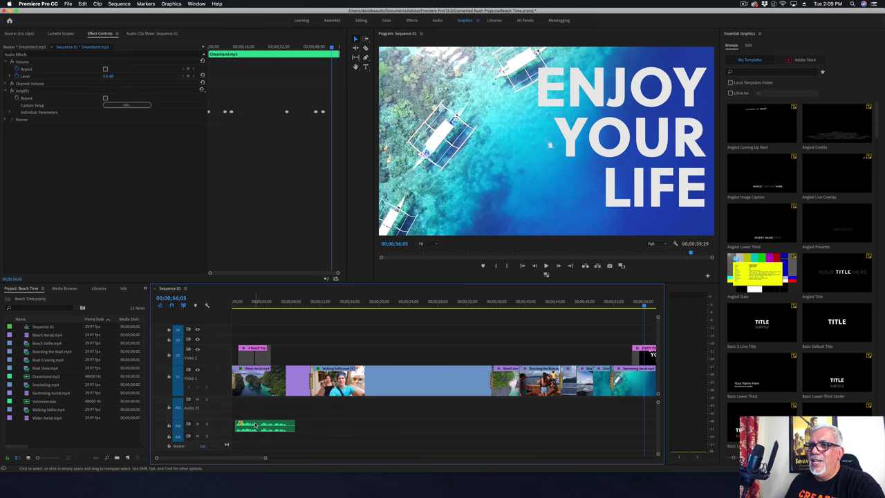
pyautogui.moveTo(255, 424)
pyautogui.mouseDown()
pyautogui.moveTo(257, 401)
pyautogui.moveTo(257, 423)
pyautogui.moveTo(251, 420)
pyautogui.mouseUp()
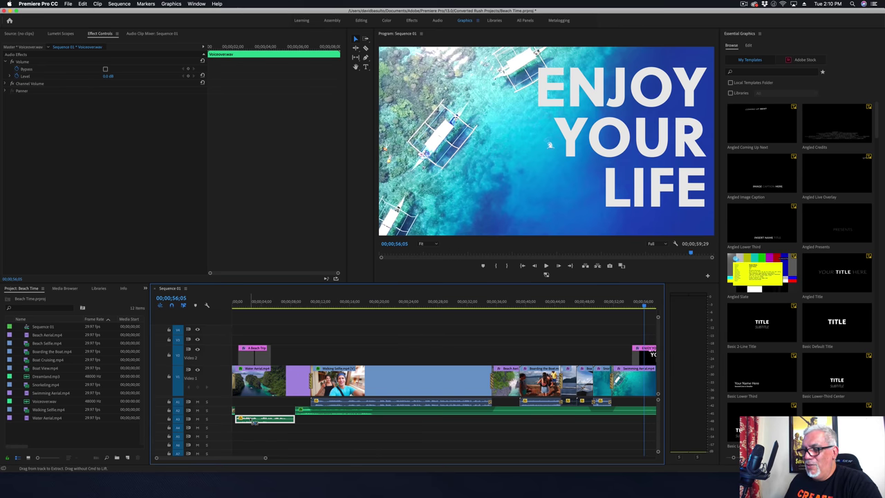
pyautogui.click(251, 420)
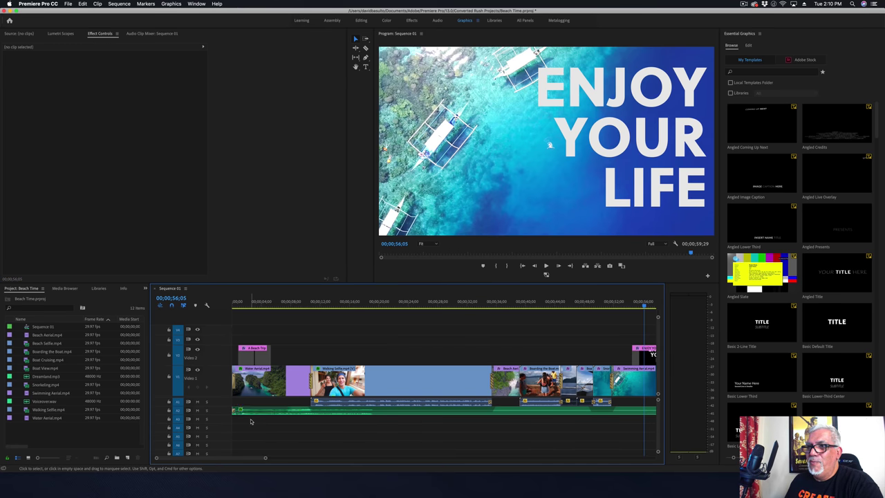
pyautogui.scroll(-4, 250, 420)
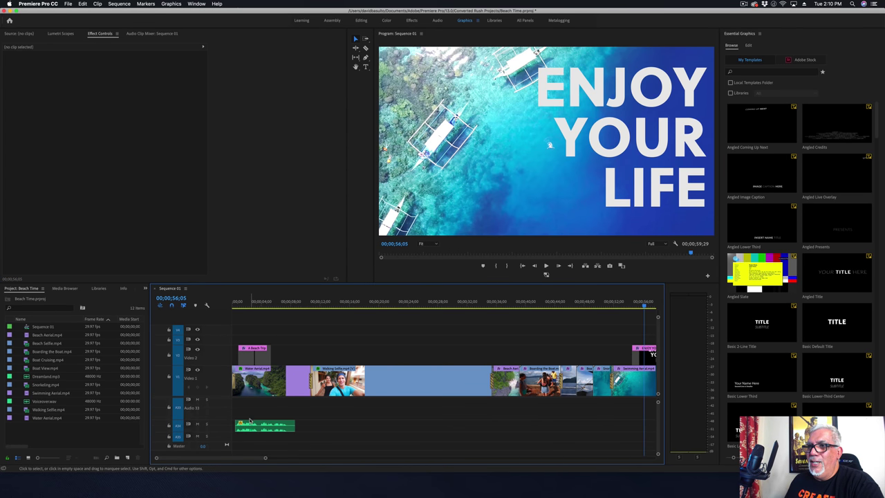
pyautogui.moveTo(251, 426)
pyautogui.mouseDown()
pyautogui.moveTo(253, 402)
pyautogui.moveTo(246, 418)
pyautogui.mouseUp()
pyautogui.moveTo(243, 423); pyautogui.dragTo(247, 405)
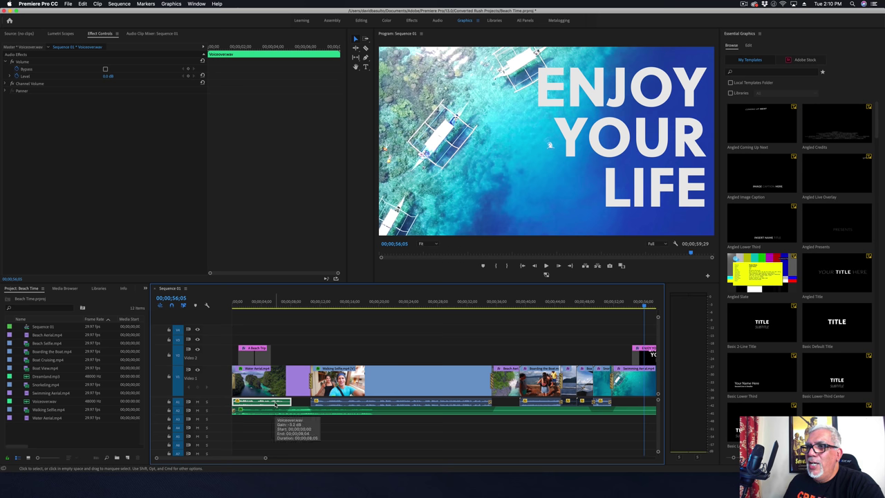
pyautogui.click(68, 4)
pyautogui.moveTo(102, 5)
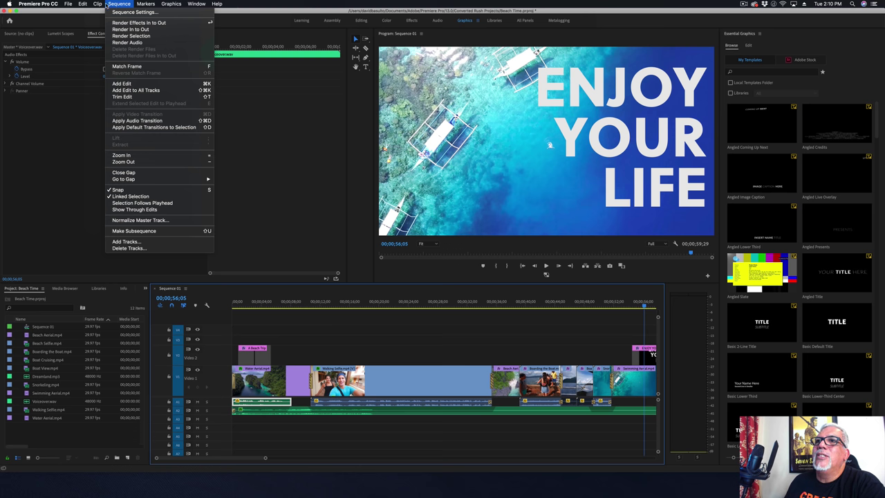
pyautogui.moveTo(70, 6)
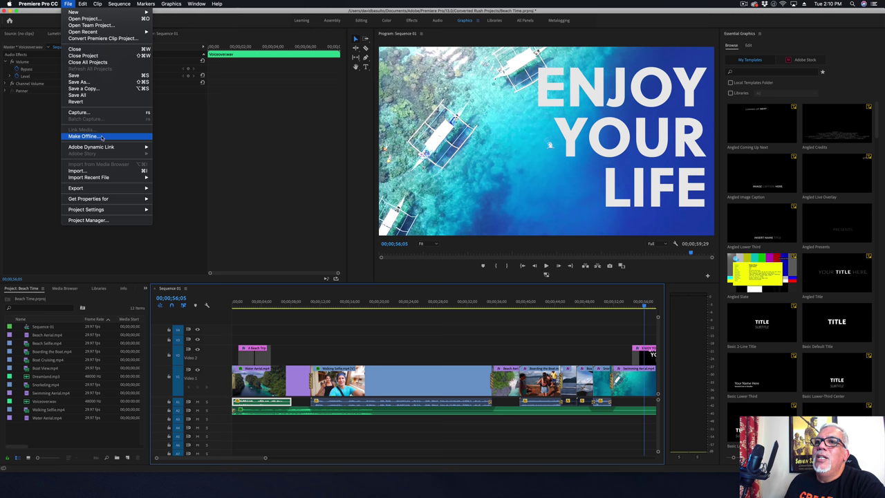
pyautogui.moveTo(98, 148)
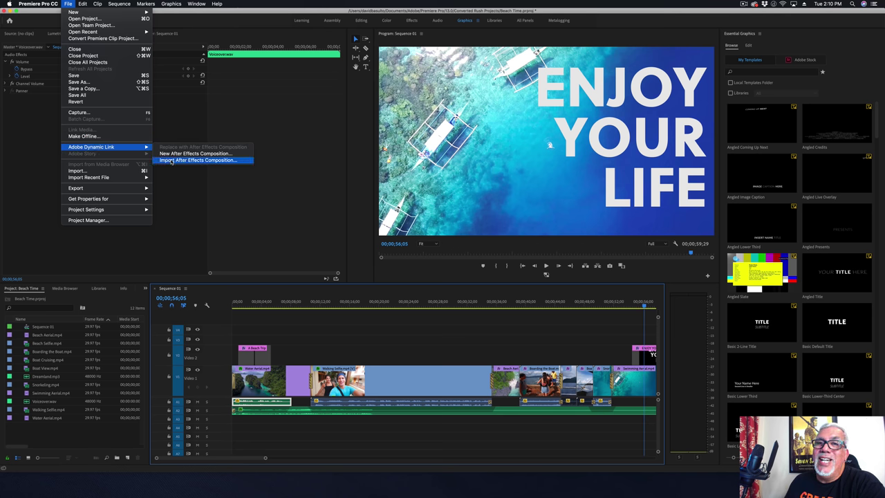
pyautogui.click(299, 339)
pyautogui.rightClick(266, 404)
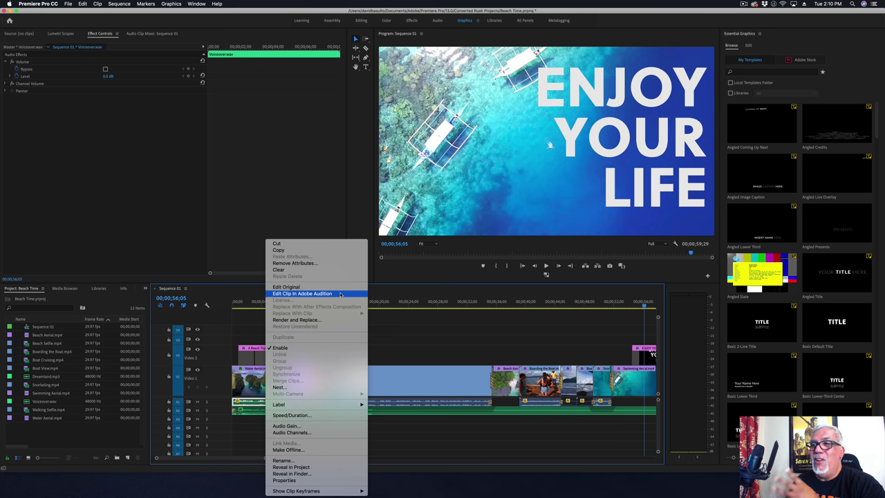
pyautogui.click(380, 413)
pyautogui.rightClick(381, 413)
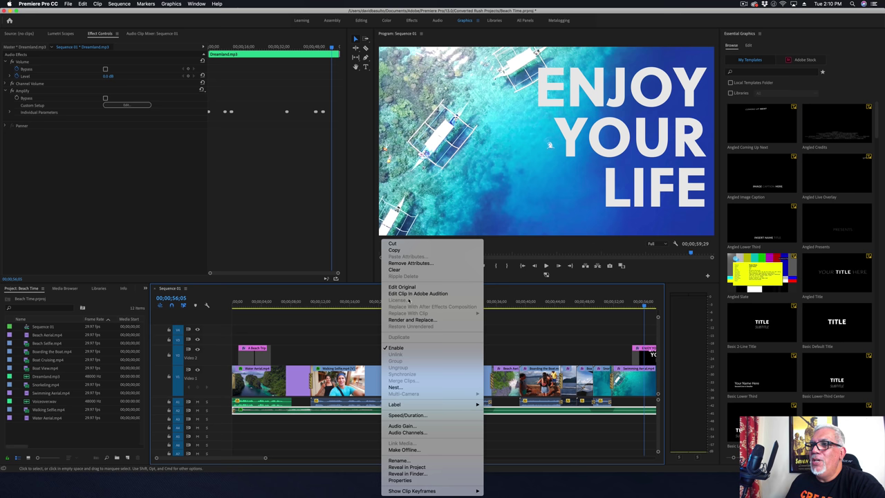
pyautogui.click(322, 424)
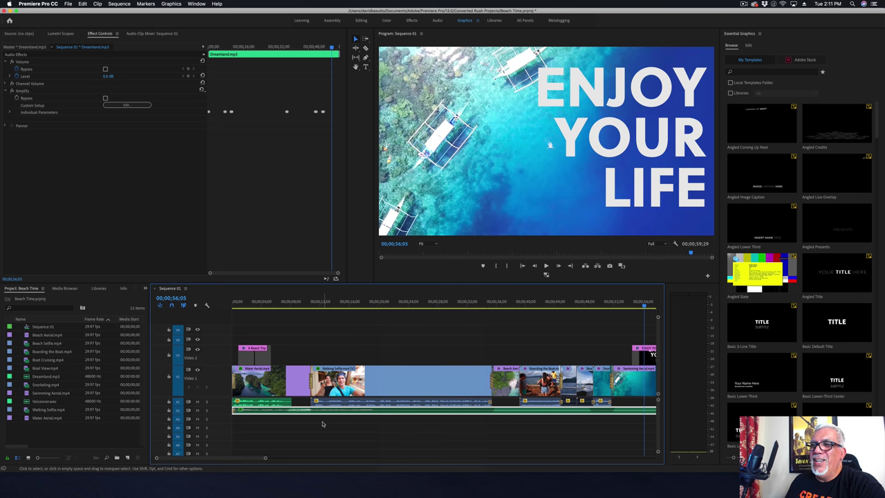
pyautogui.hscroll(10, 322, 424)
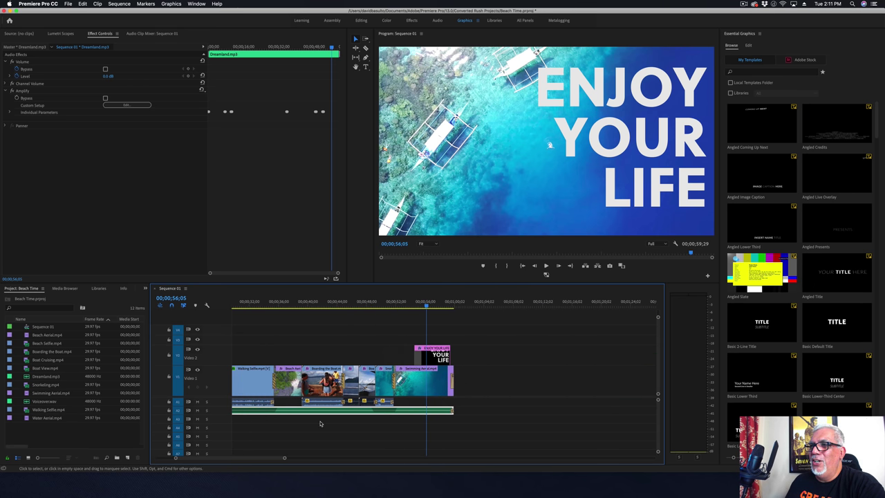
pyautogui.hscroll(-10, 320, 422)
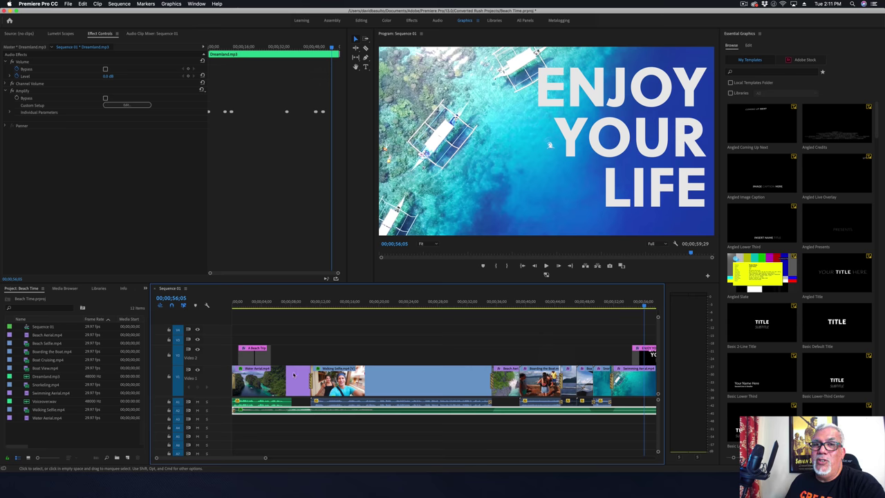